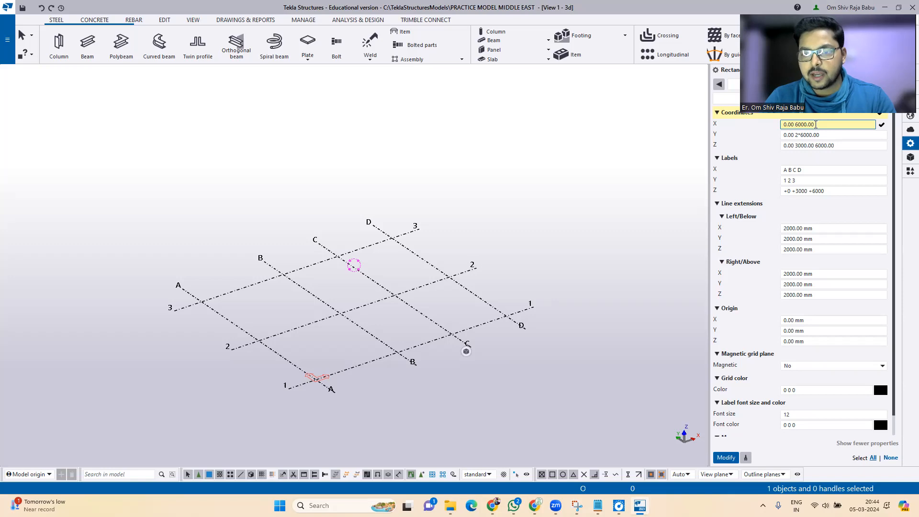
# Step: Add the asterisk so the grid's X coordinates read 0.00 2*6000.00
pyautogui.write('*')
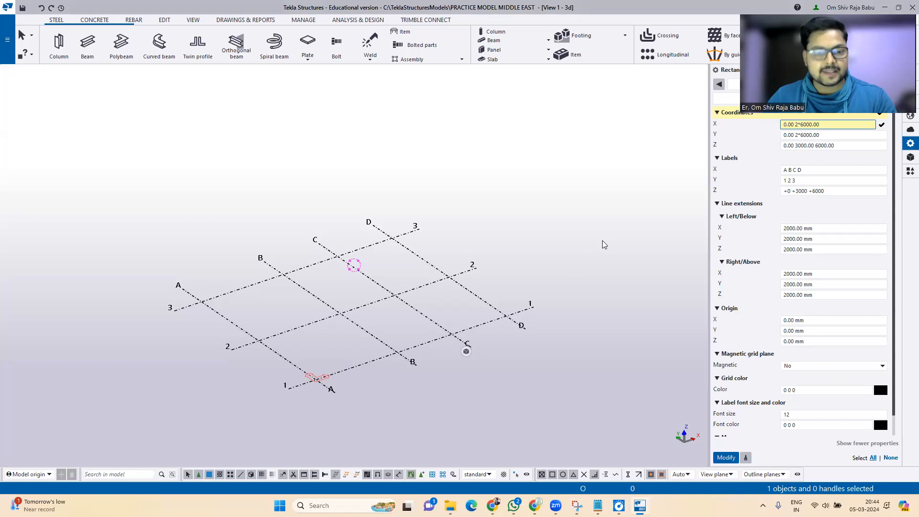
pyautogui.moveTo(531, 244); pyautogui.dragTo(356, 327, button='middle')
pyautogui.scroll(10, 276, 342)
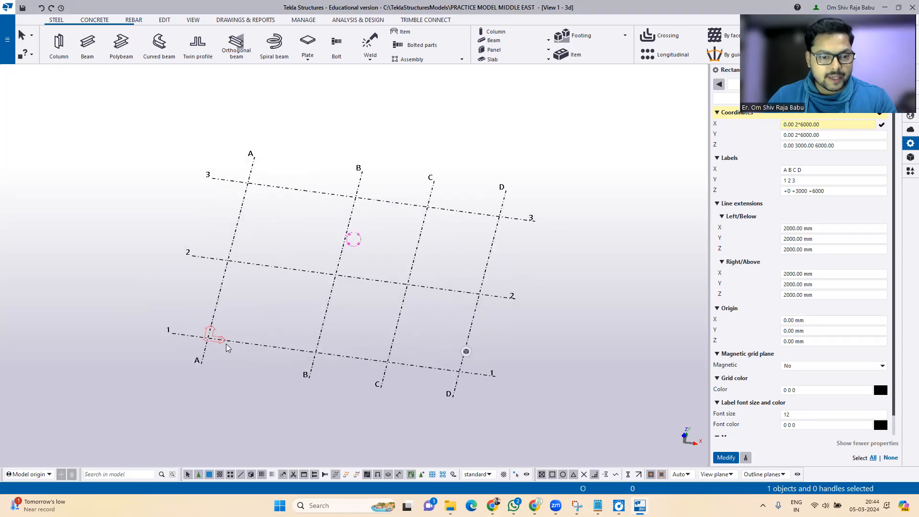
pyautogui.scroll(2, 230, 231)
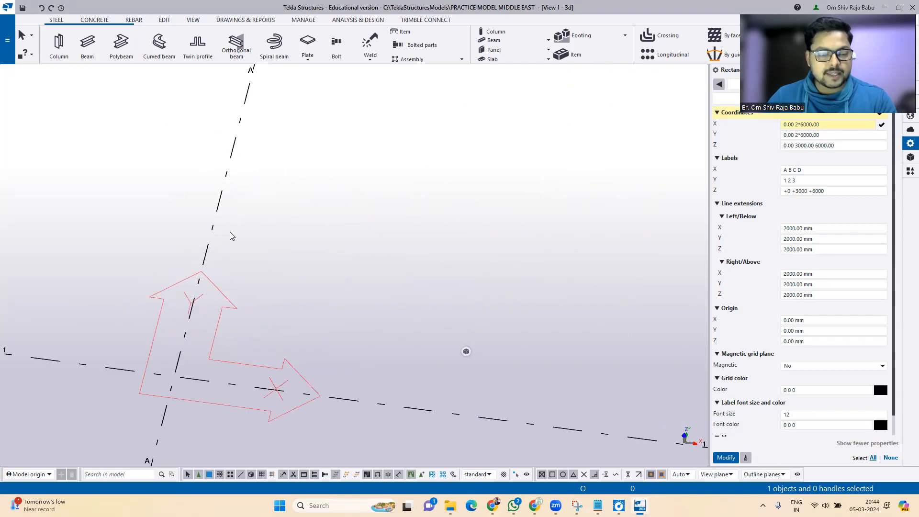
pyautogui.scroll(-10, 194, 291)
pyautogui.scroll(2, 209, 321)
pyautogui.scroll(-1, 209, 321)
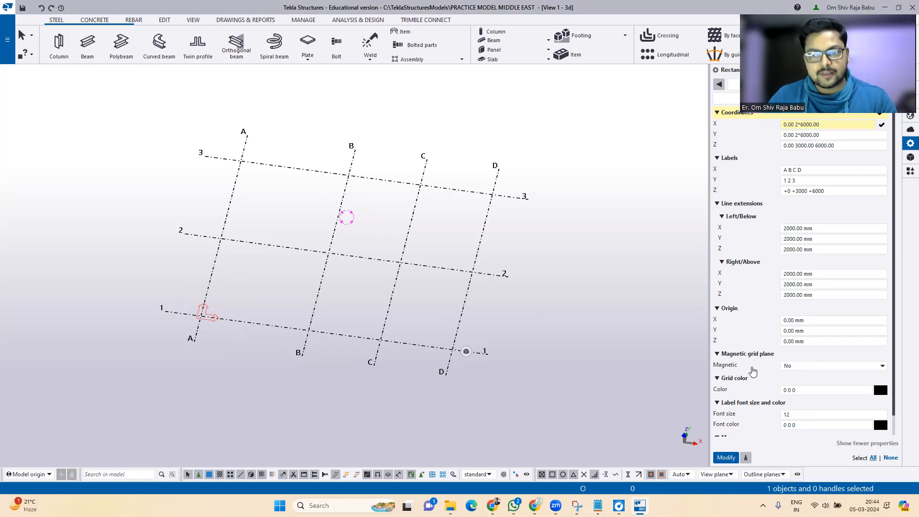
pyautogui.click(835, 135)
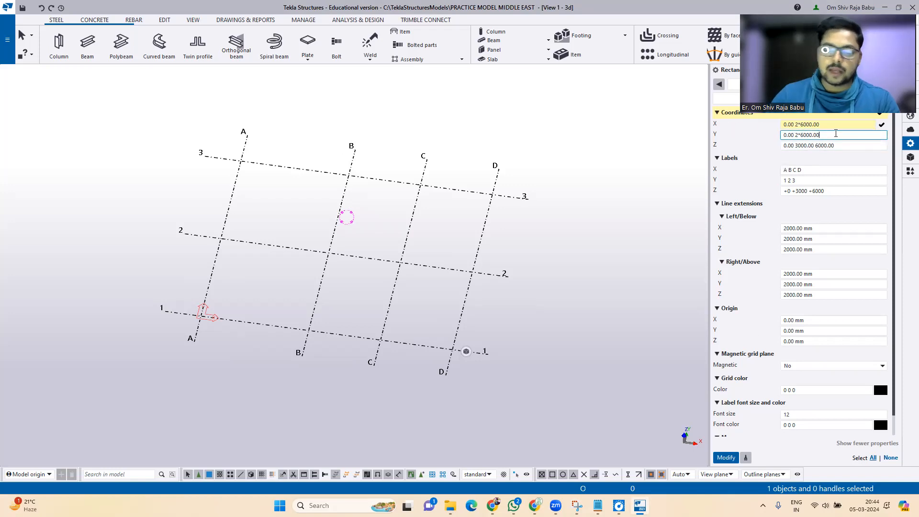
# Step: Change the grid's Y spacing to 0.00 3*4500 with labels 1 2 3 4 and apply it
pyautogui.moveTo(836, 135); pyautogui.dragTo(798, 136)
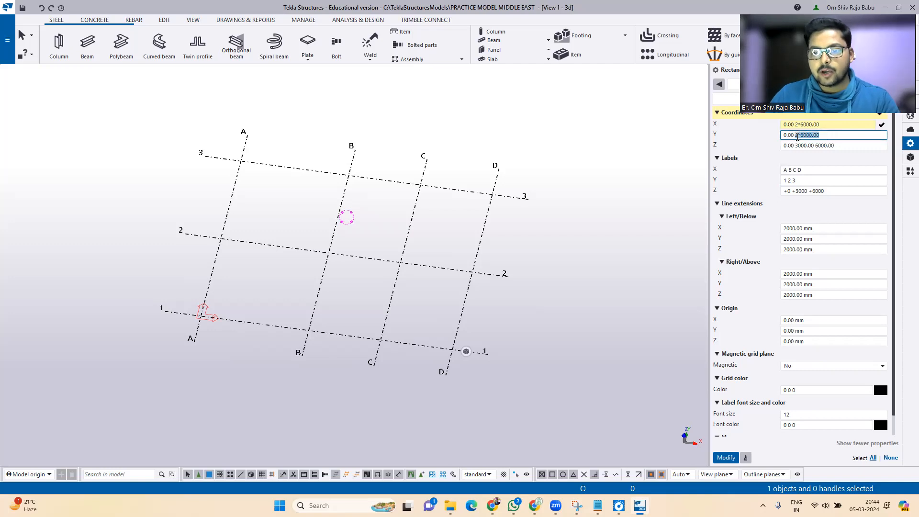
pyautogui.write('3')
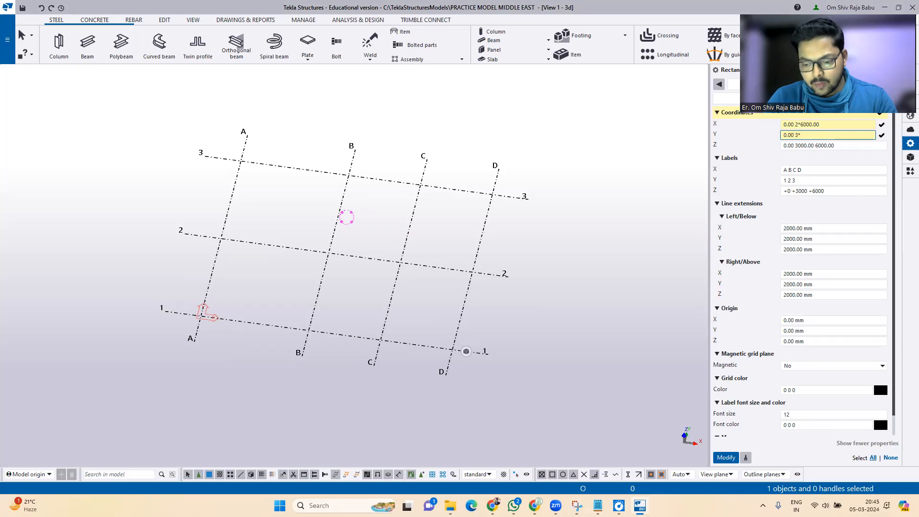
pyautogui.press('Tab')
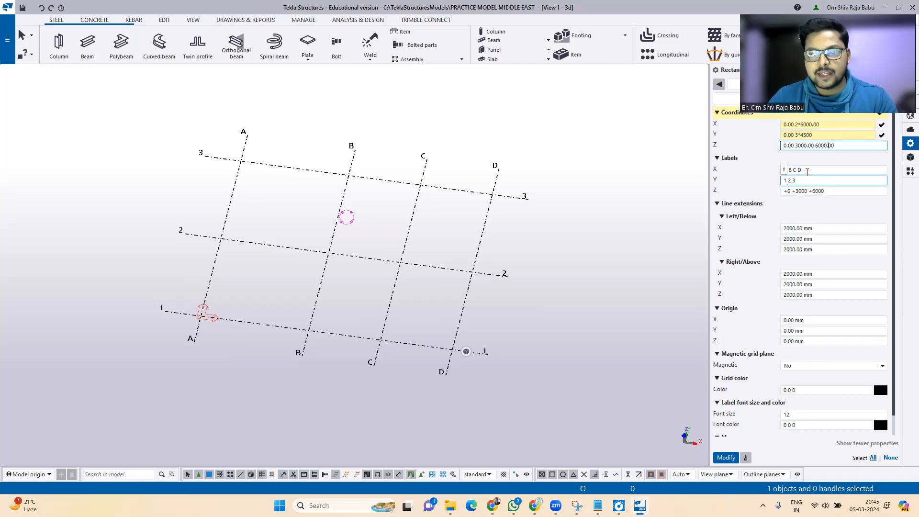
pyautogui.click(812, 180)
pyautogui.write('4')
pyautogui.press('Return')
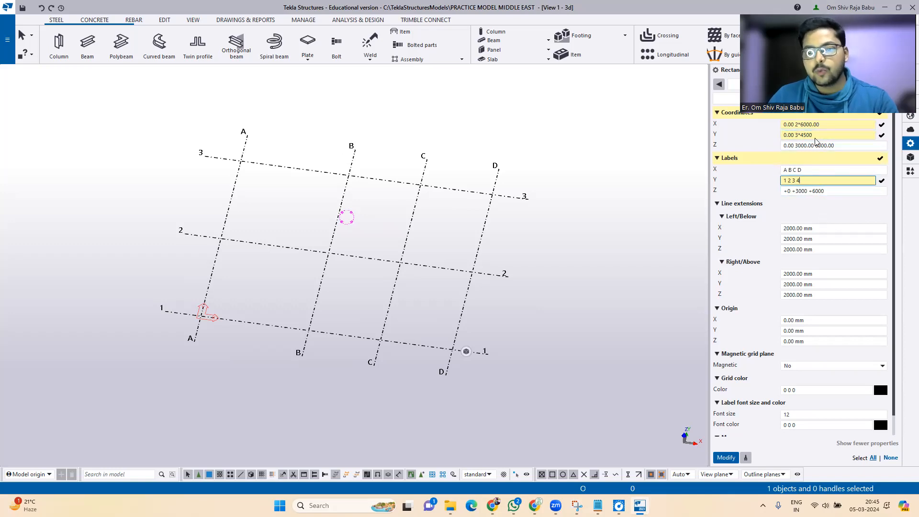
pyautogui.click(726, 457)
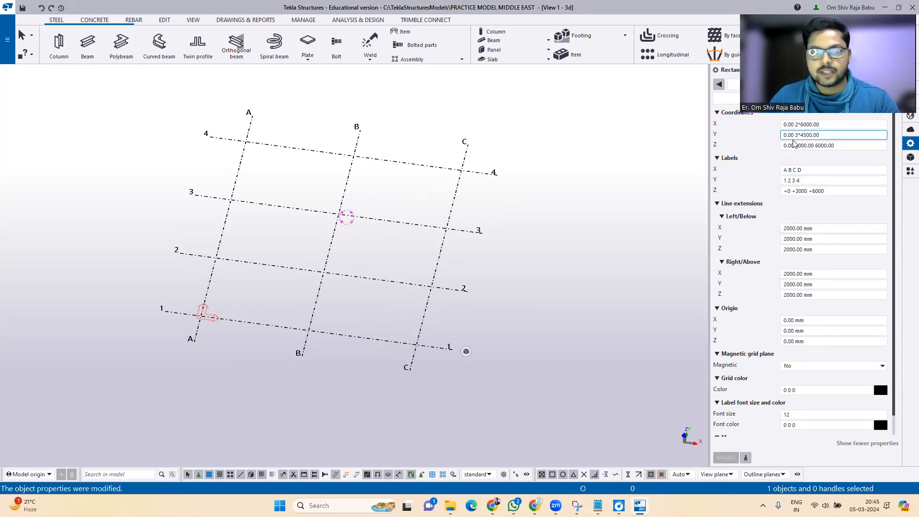
pyautogui.click(582, 195)
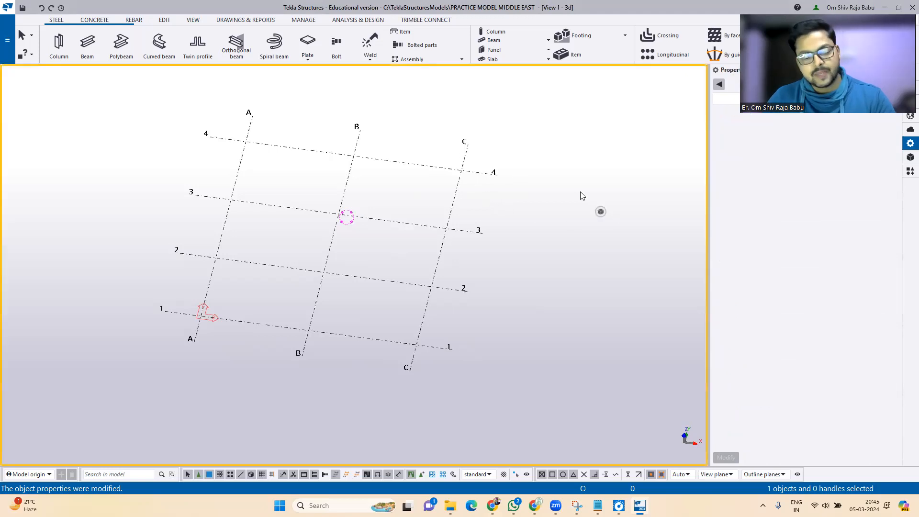
# Step: Switch to plan view with Ctrl+P, looking down on the A–C by 1–4 grid
pyautogui.hotkey('ctrl', 'p')
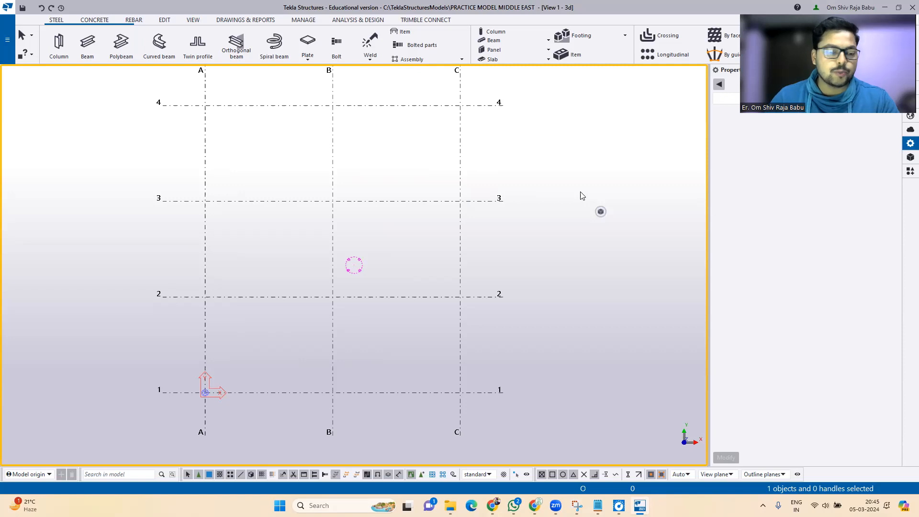
pyautogui.scroll(-1, 578, 204)
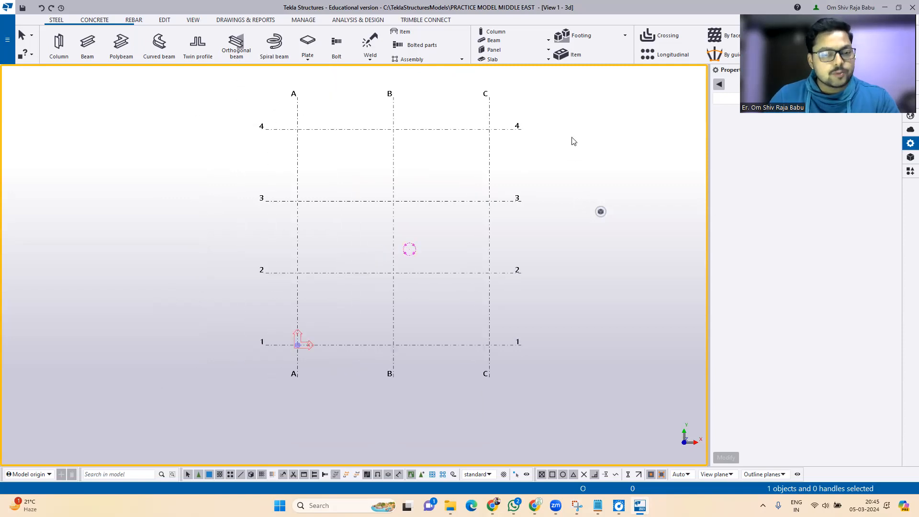
pyautogui.scroll(1, 568, 114)
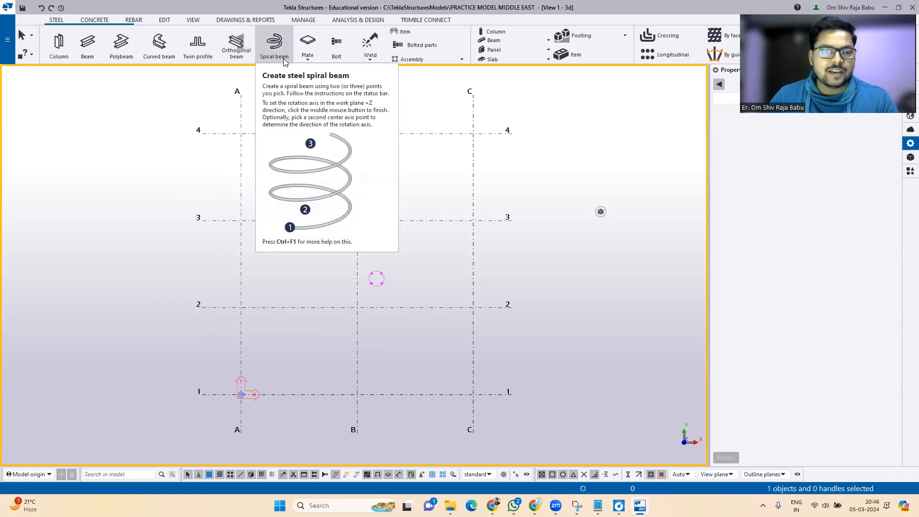
pyautogui.click(306, 57)
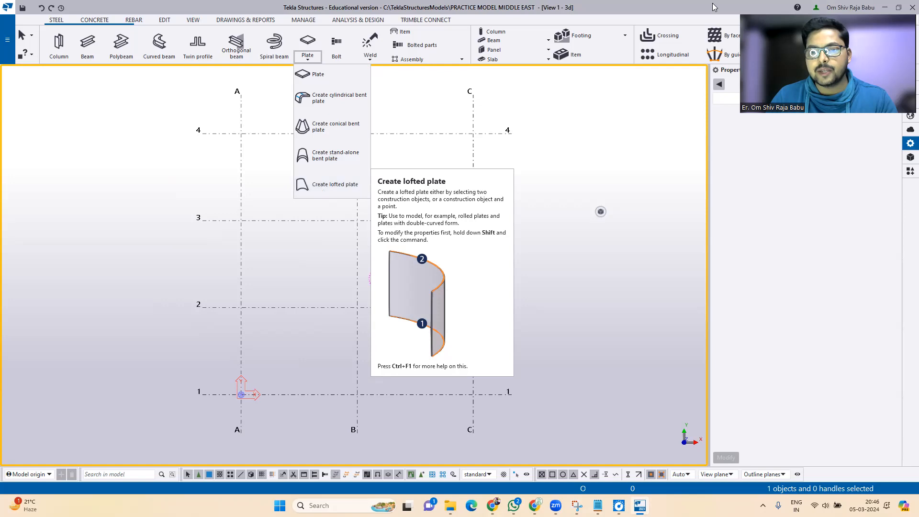
pyautogui.click(908, 106)
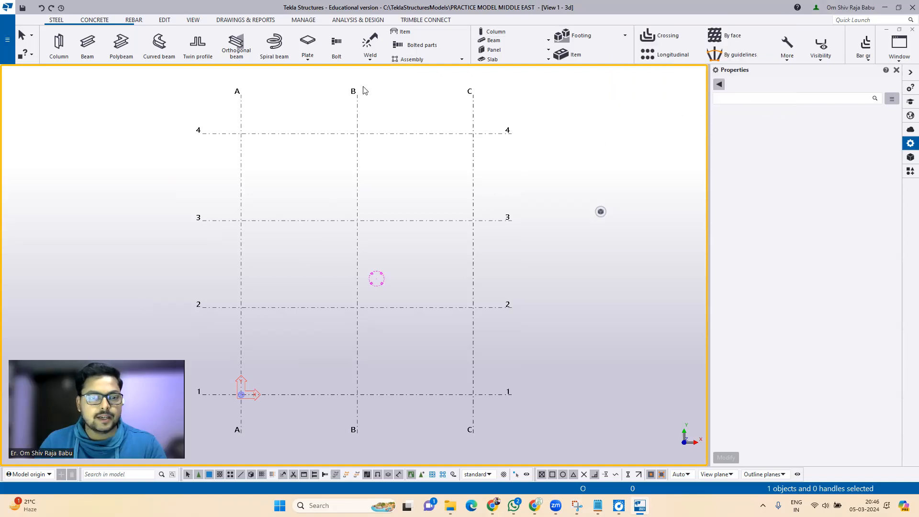
pyautogui.click(58, 44)
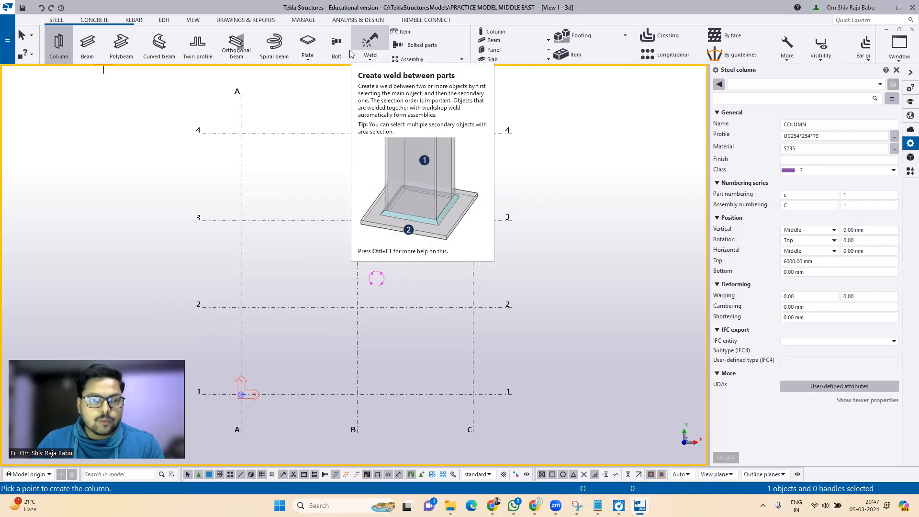
# Step: Start the Item command, with properties ITEM, material Misc_Undefined and class 105
pyautogui.click(378, 59)
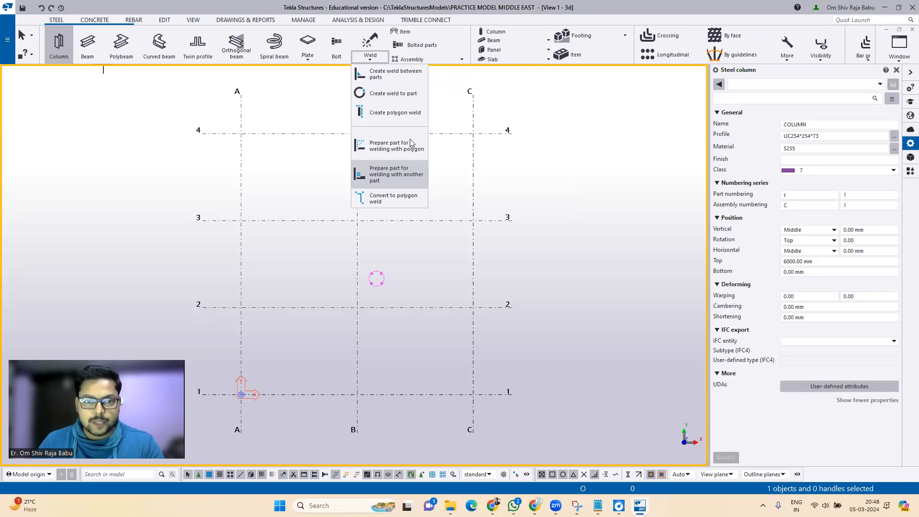
pyautogui.click(404, 32)
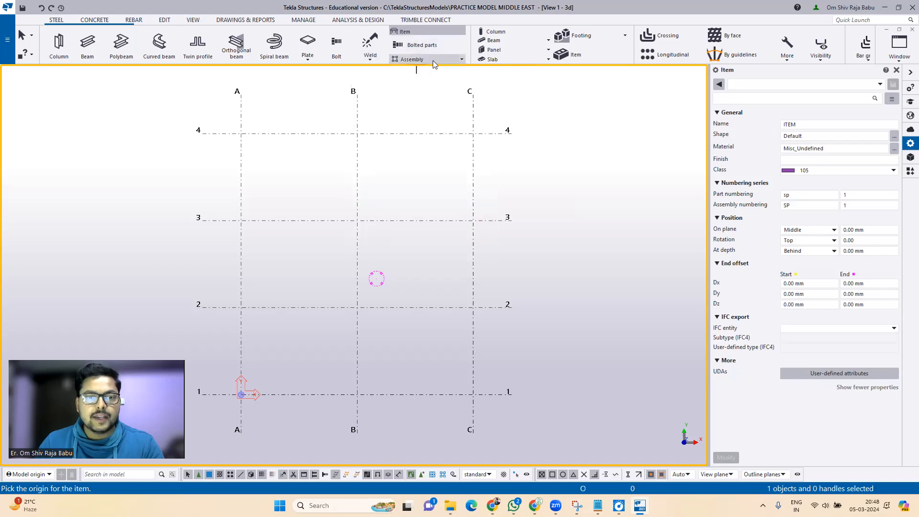
pyautogui.click(462, 60)
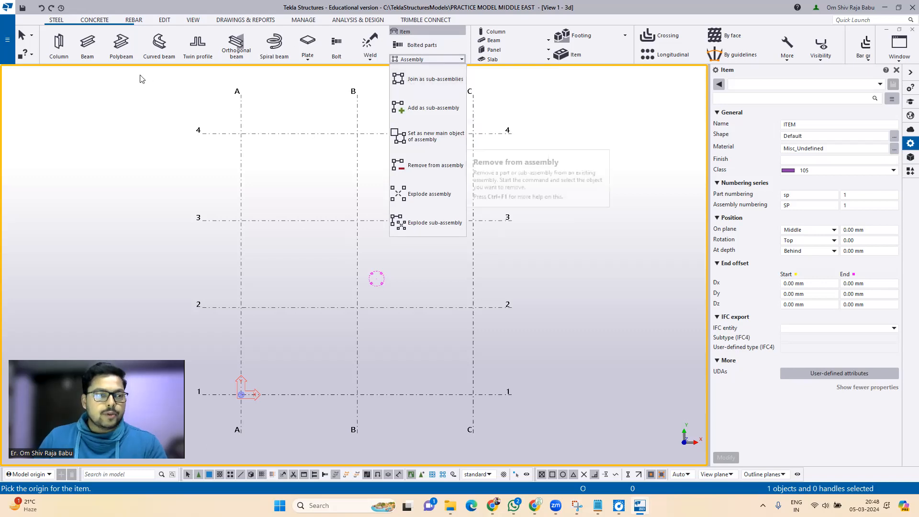
# Step: Start a steel column and open its profile catalogue showing UC254*254*73
pyautogui.click(65, 48)
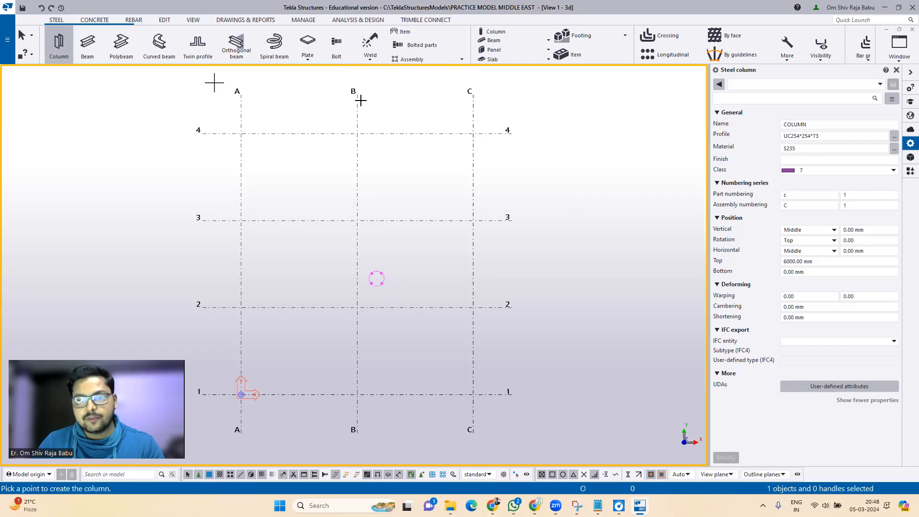
pyautogui.click(817, 126)
pyautogui.click(797, 136)
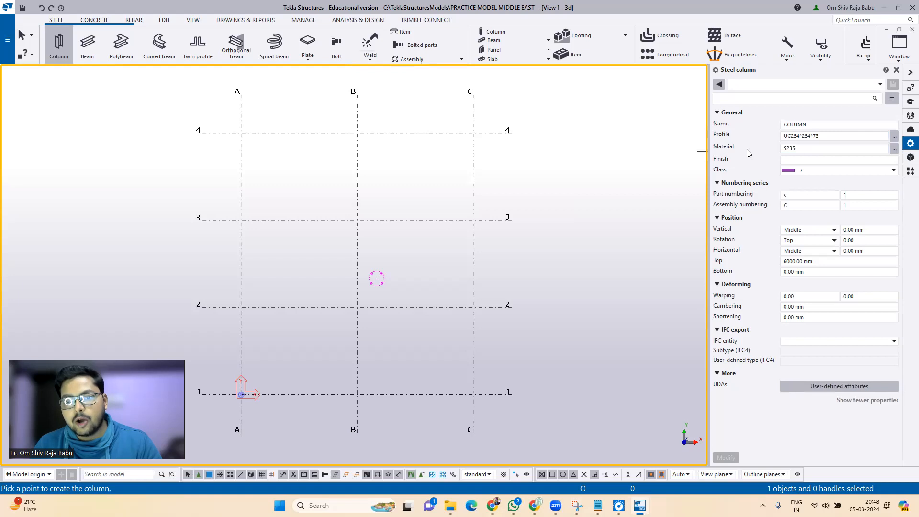
pyautogui.click(807, 152)
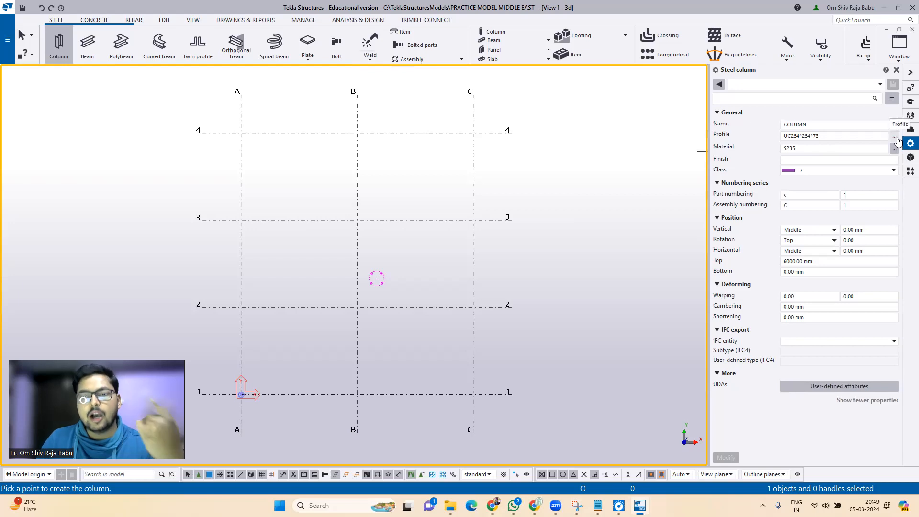
pyautogui.click(893, 137)
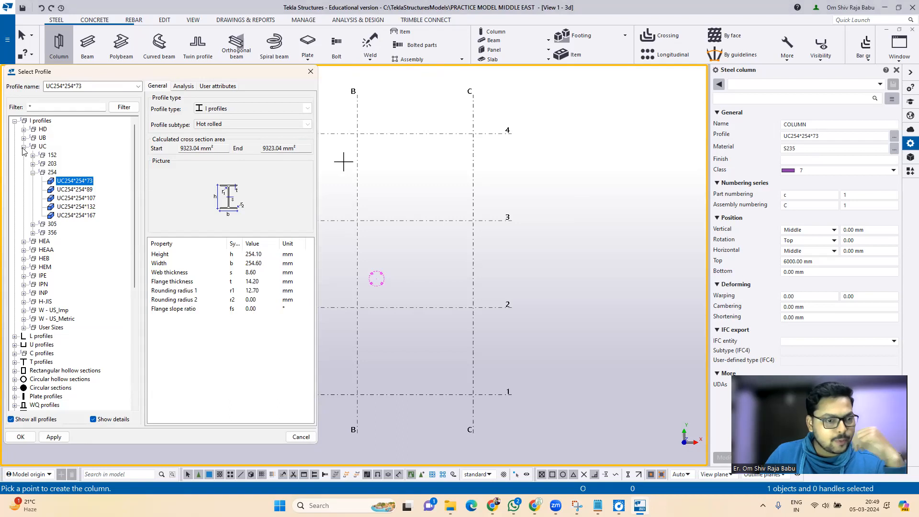
# Step: Set the column profile to IPE400 from the IPE family
pyautogui.click(24, 276)
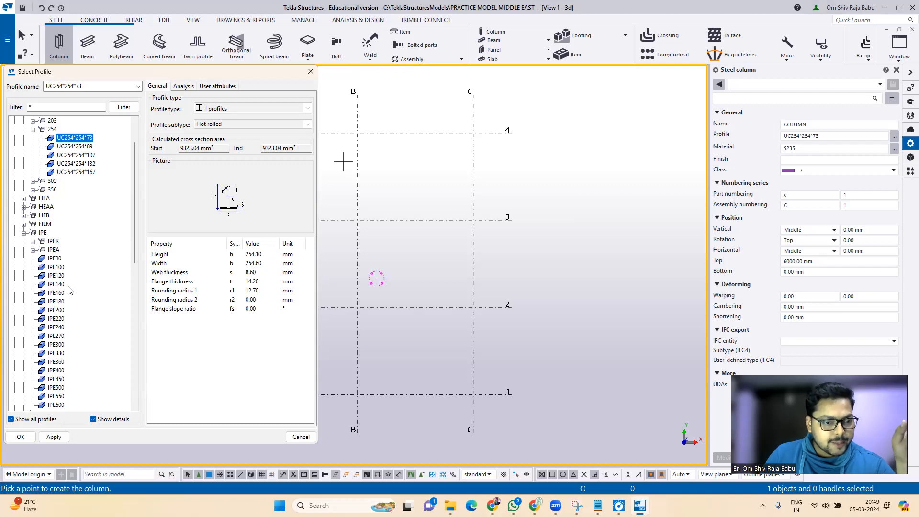
pyautogui.click(56, 371)
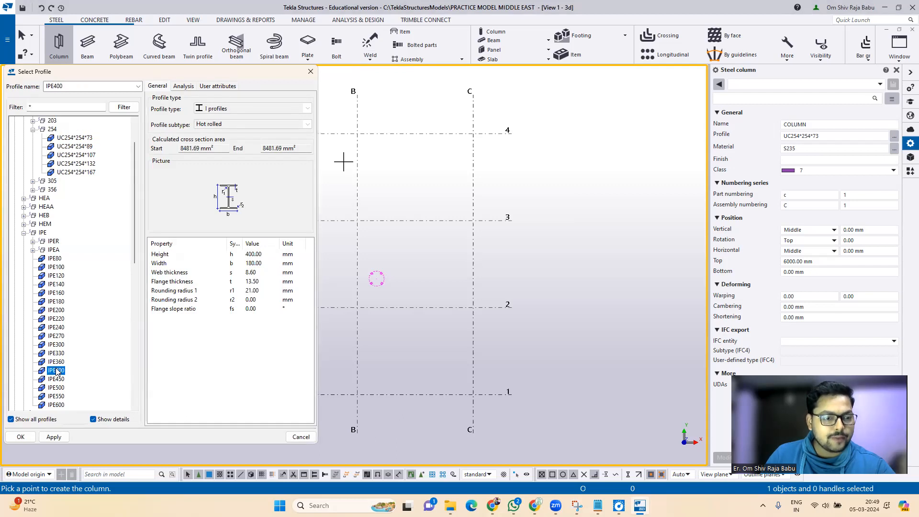
pyautogui.click(53, 438)
pyautogui.click(20, 437)
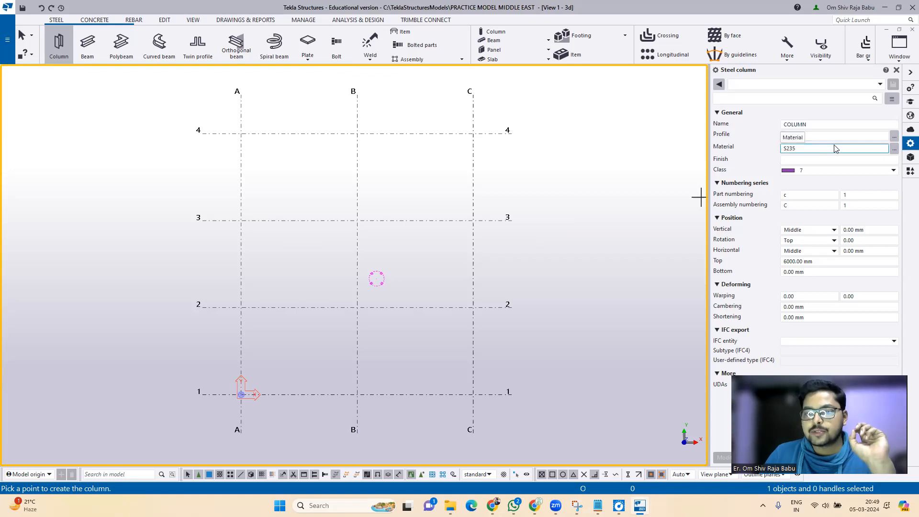
# Step: Set the column material to S235JR from the material catalogue
pyautogui.click(894, 149)
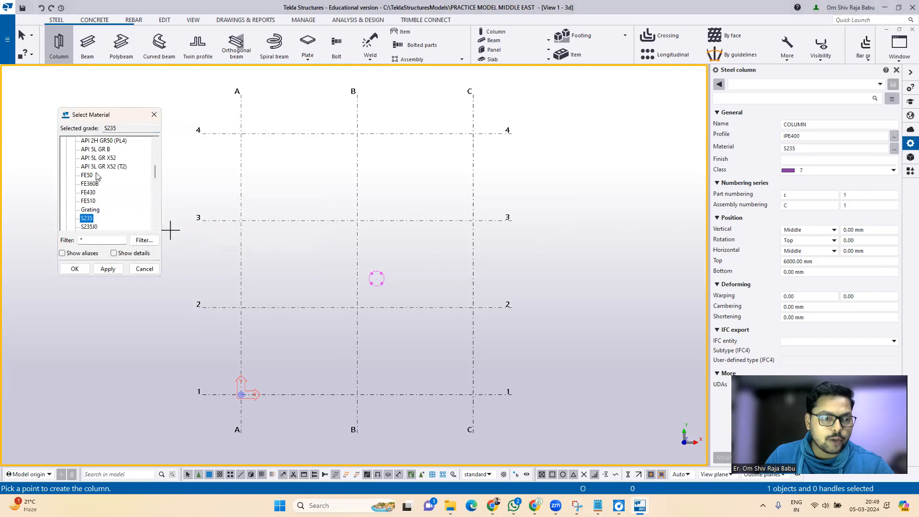
pyautogui.scroll(-1, 110, 192)
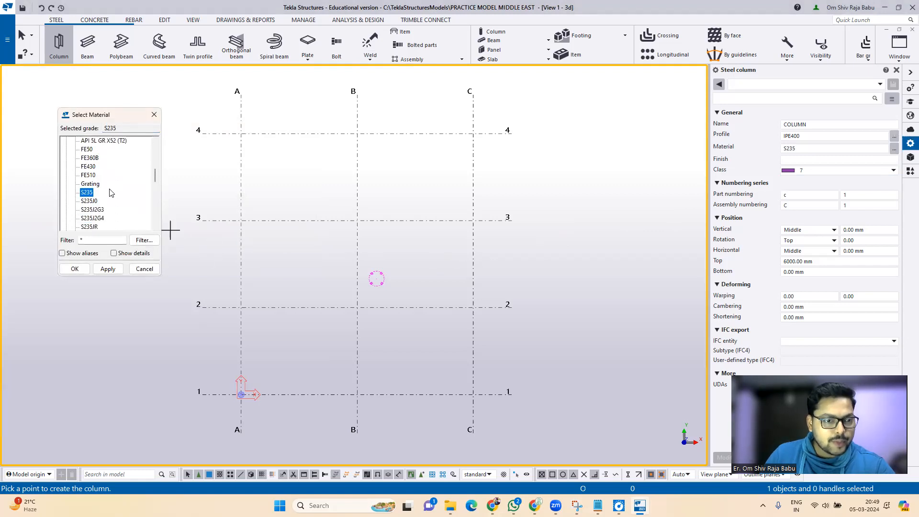
pyautogui.scroll(-1, 111, 192)
pyautogui.click(87, 201)
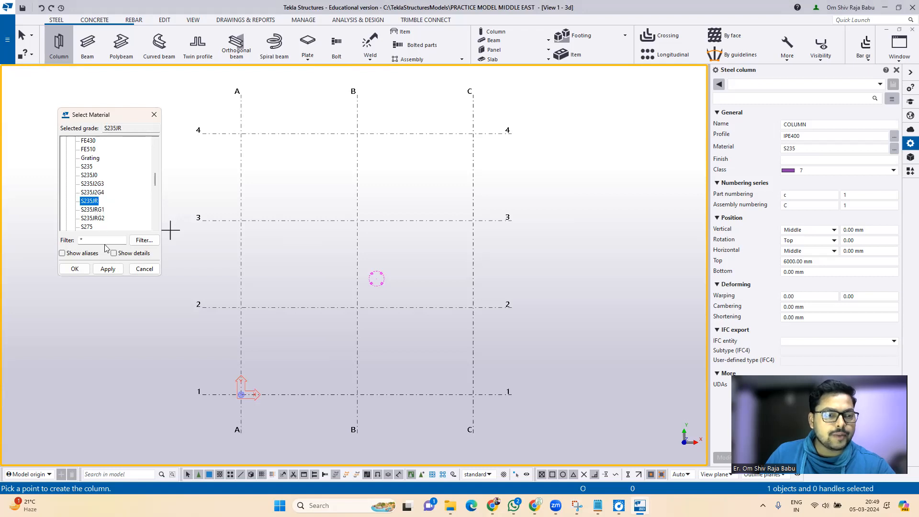
pyautogui.click(107, 268)
pyautogui.click(75, 268)
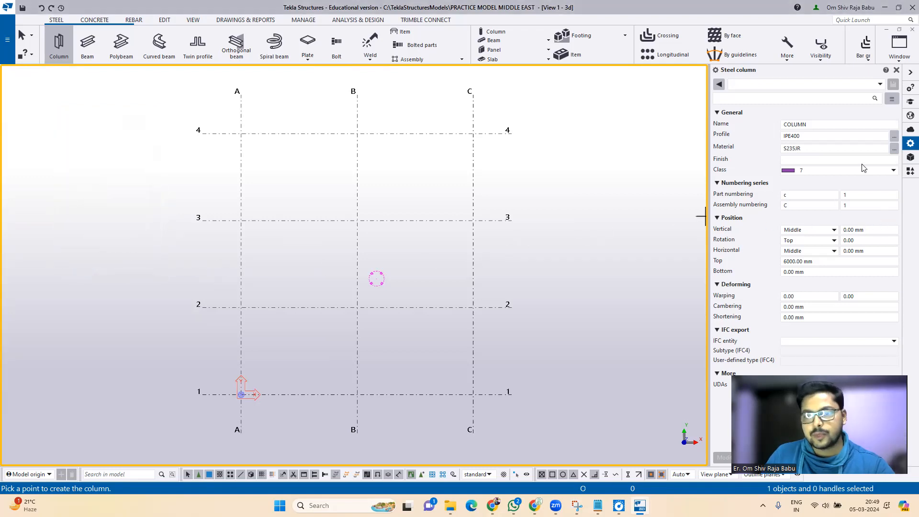
# Step: Keep the column's finish empty and class 7, and check its part and assembly prefixes
pyautogui.click(814, 157)
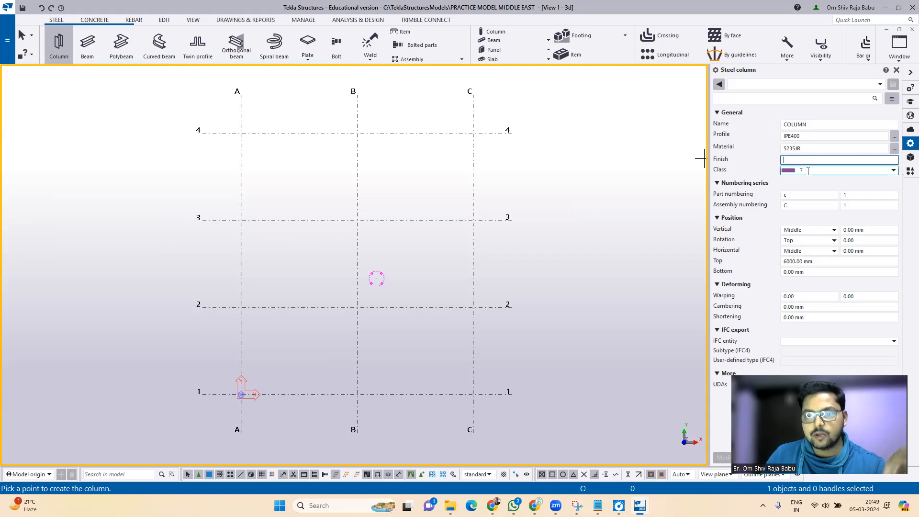
pyautogui.click(807, 171)
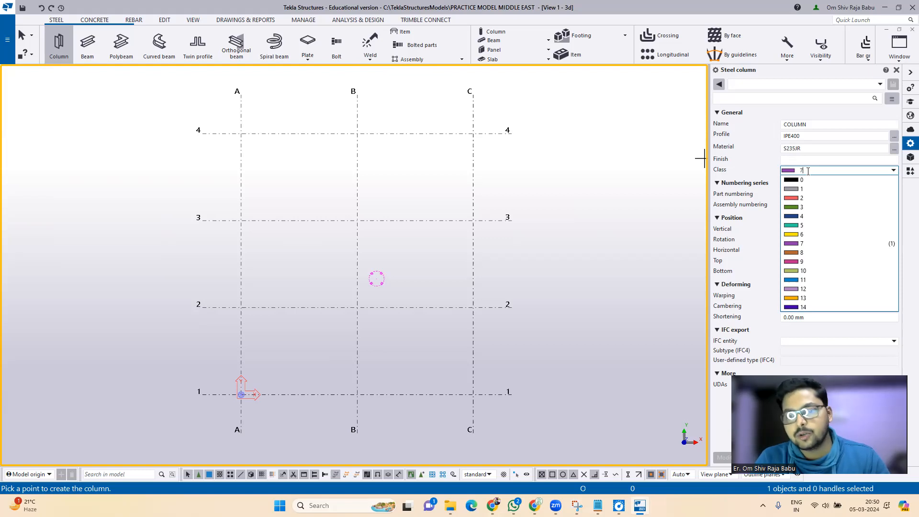
pyautogui.click(807, 171)
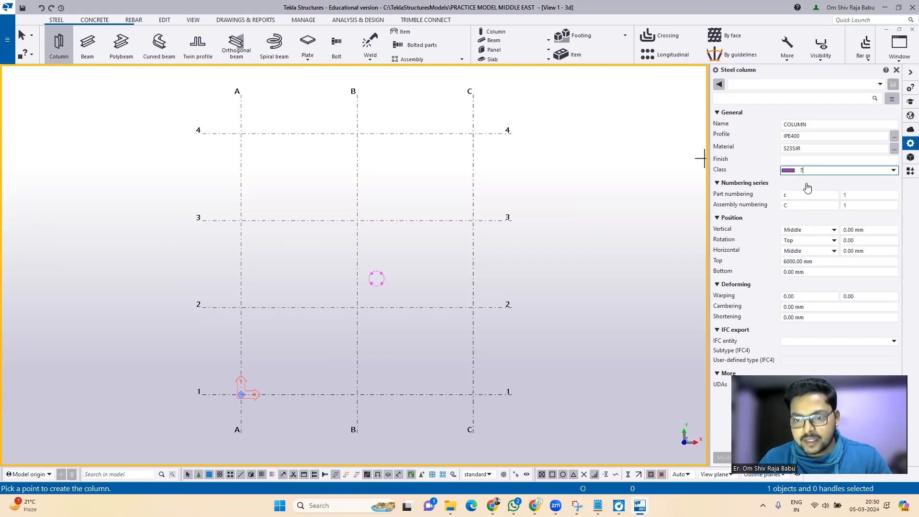
pyautogui.click(811, 194)
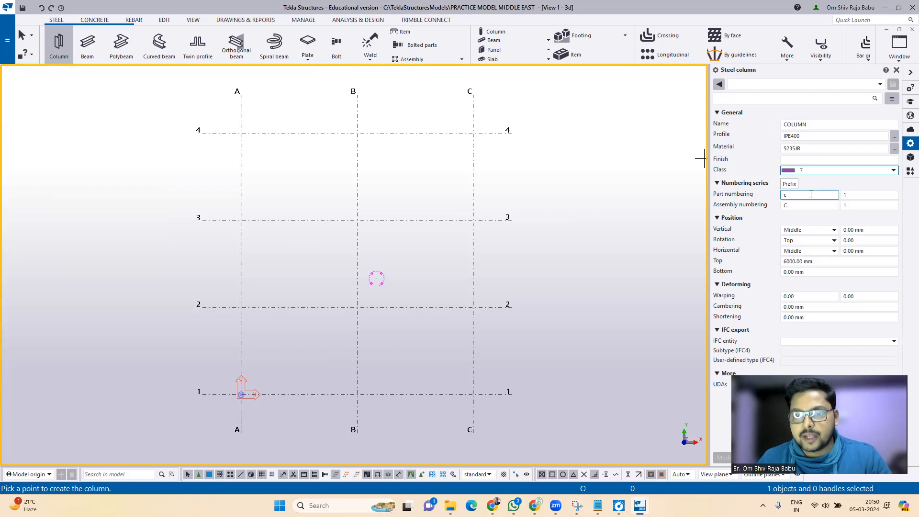
pyautogui.click(815, 205)
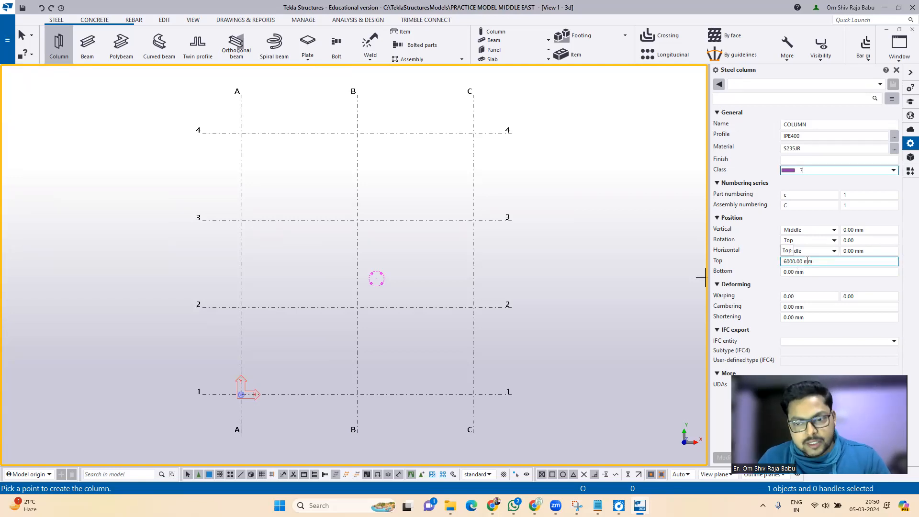
# Step: Set the column top level to 5000 and bottom level to -350
pyautogui.click(807, 261)
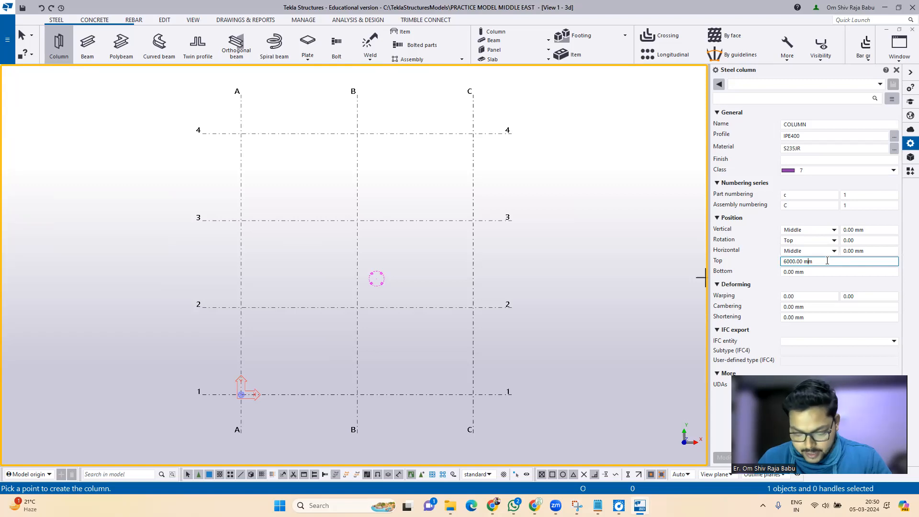
pyautogui.moveTo(827, 260); pyautogui.dragTo(755, 259)
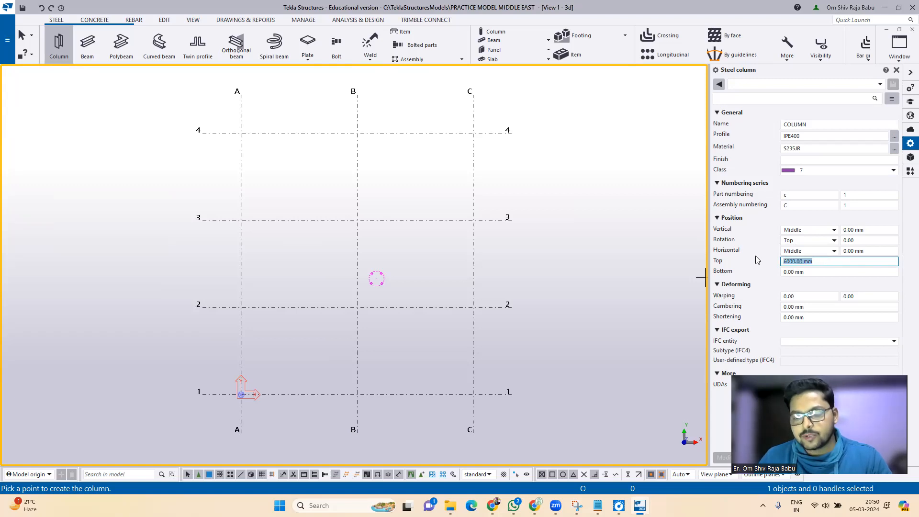
pyautogui.write('5000')
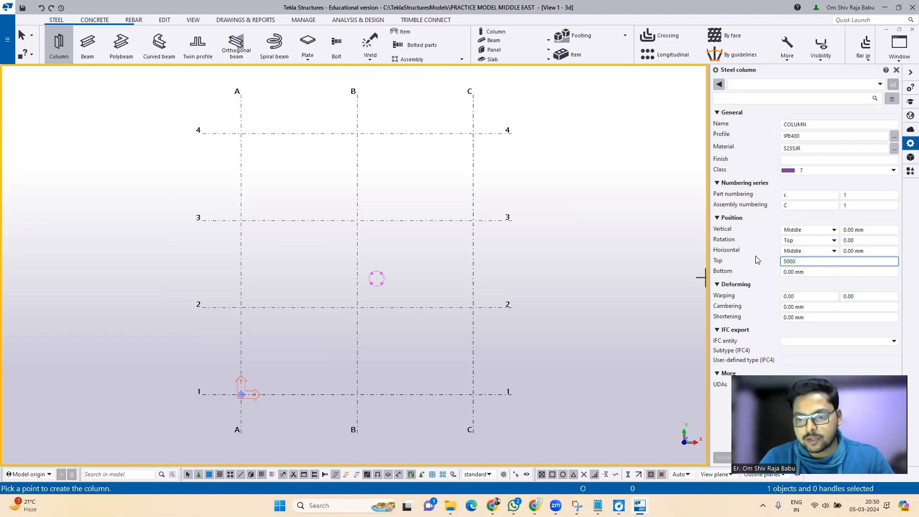
pyautogui.press('Tab')
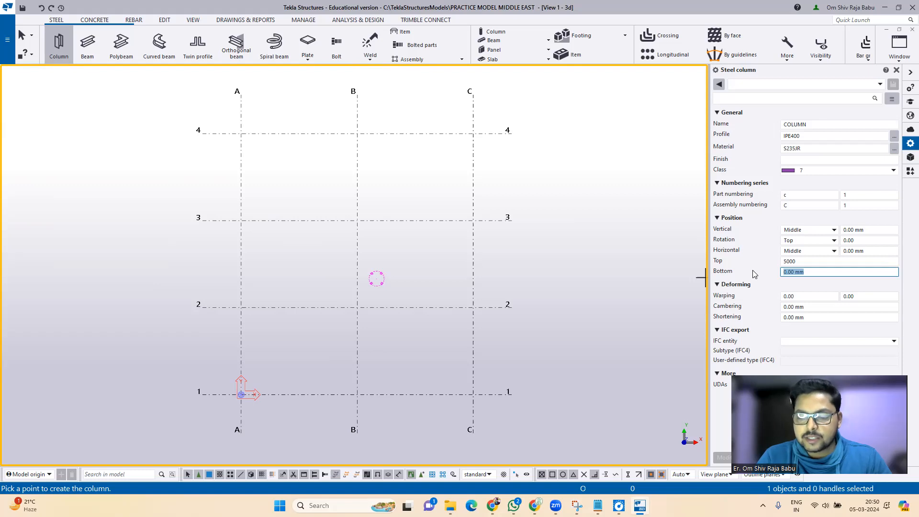
pyautogui.write('-')
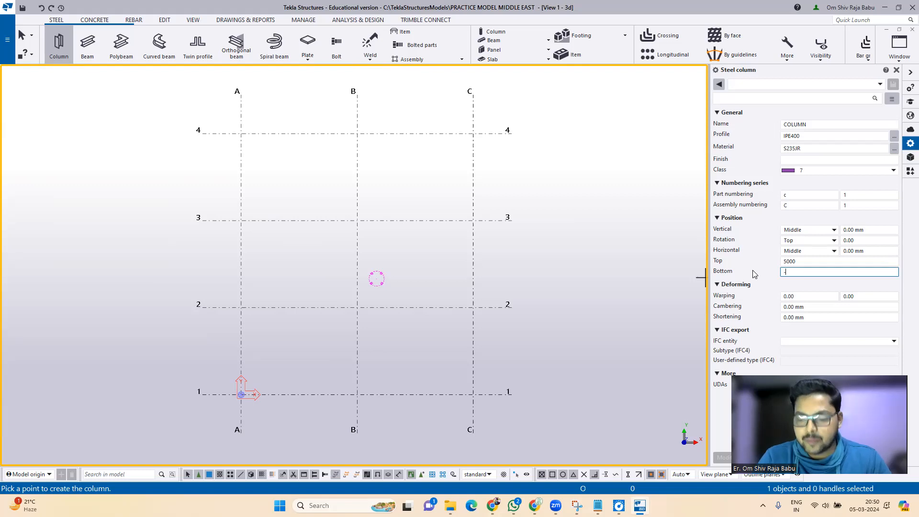
pyautogui.write('350')
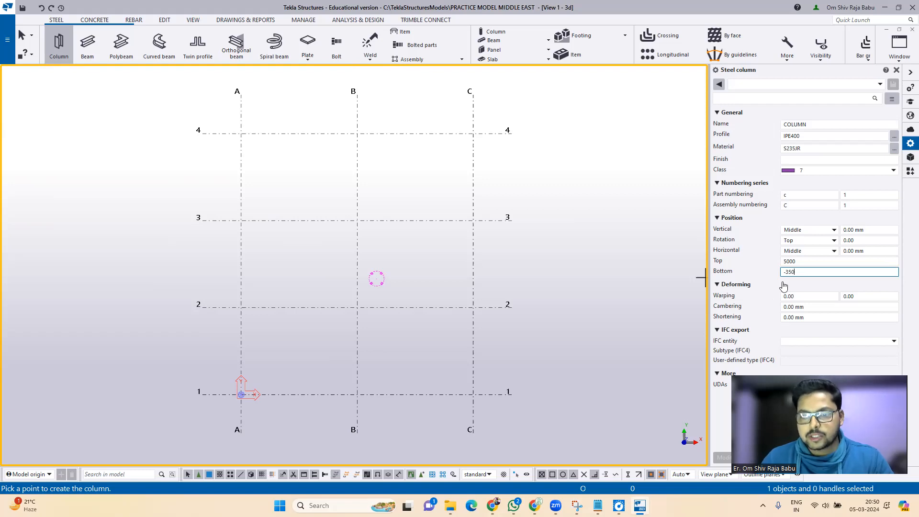
pyautogui.click(801, 296)
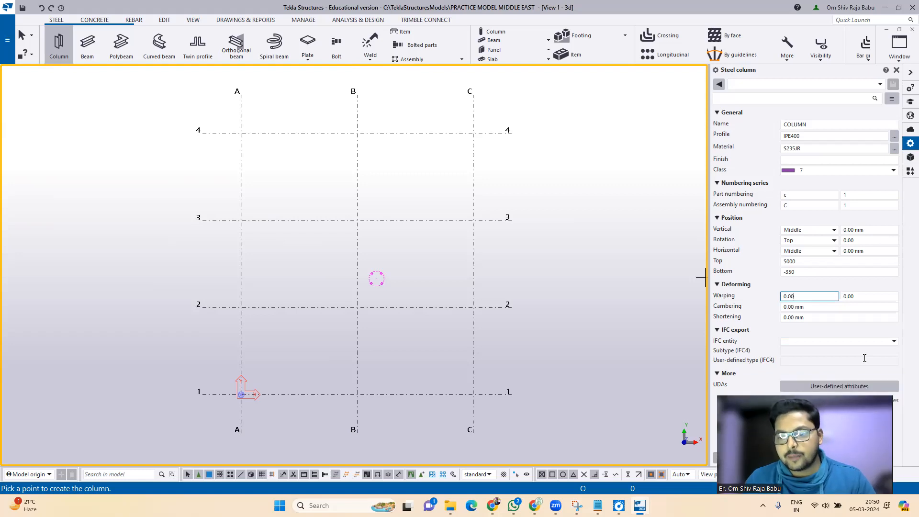
# Step: Place IPE400 columns at grid points C/2 and C/3 and view them in 3D
pyautogui.click(472, 308)
pyautogui.click(473, 220)
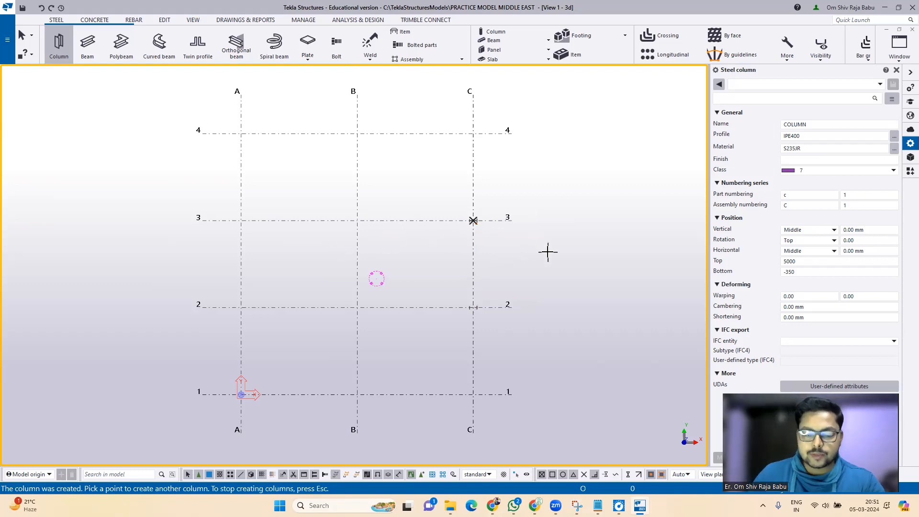
pyautogui.hotkey('ctrl', 'p')
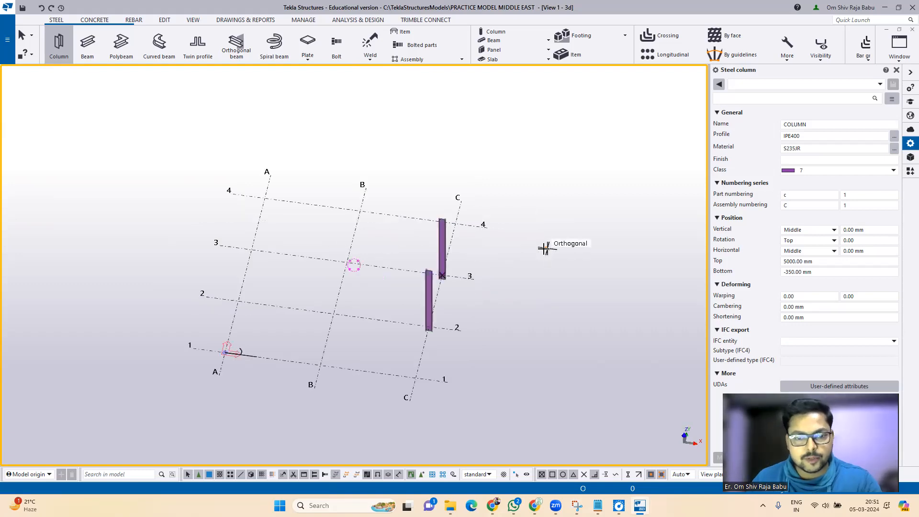
pyautogui.scroll(2, 455, 314)
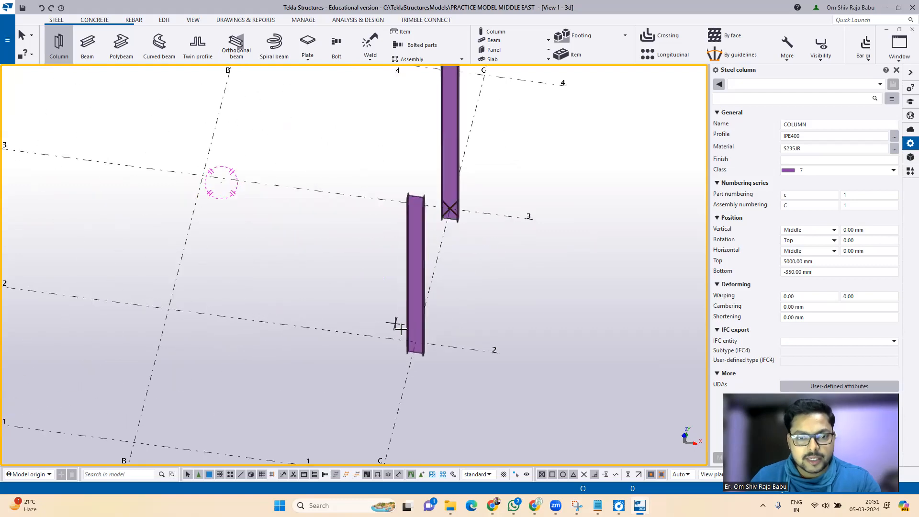
pyautogui.scroll(-2, 395, 322)
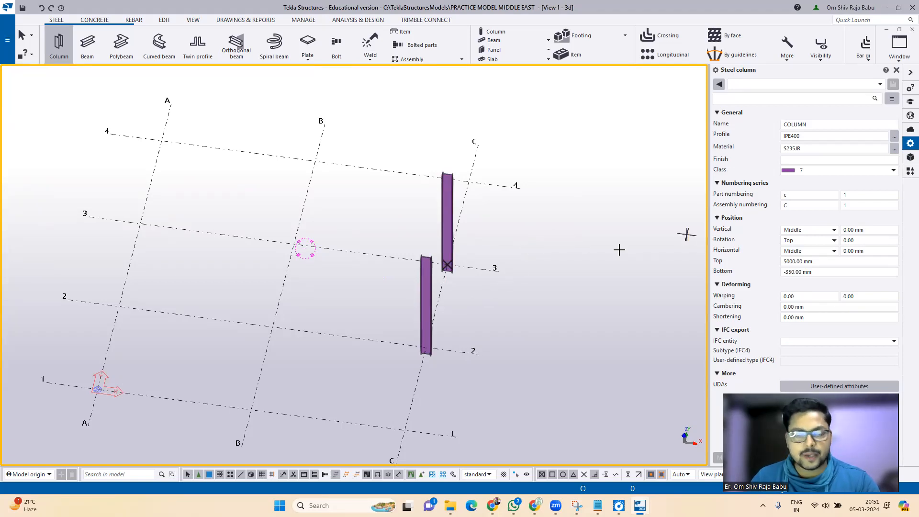
pyautogui.press('Escape')
pyautogui.click(422, 314)
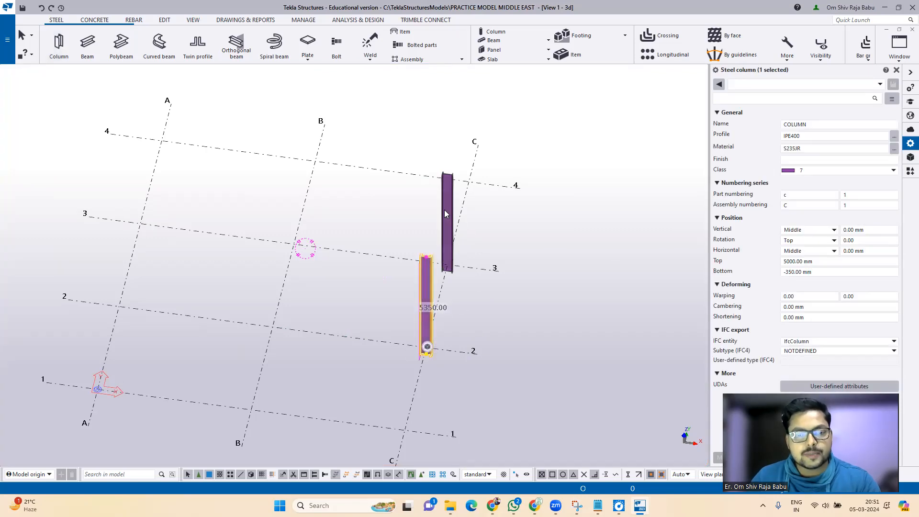
# Step: Turn the C/3 column's orientation toward the front in its position settings
pyautogui.click(448, 261)
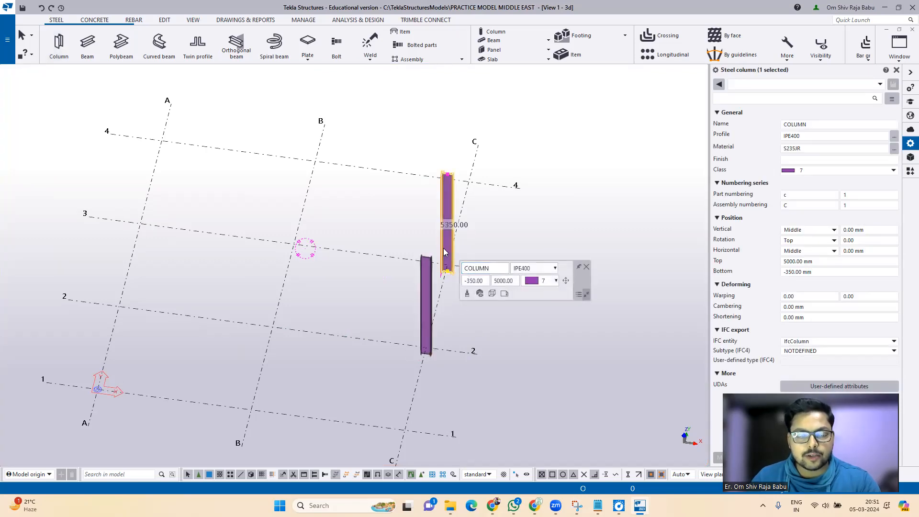
pyautogui.moveTo(464, 267)
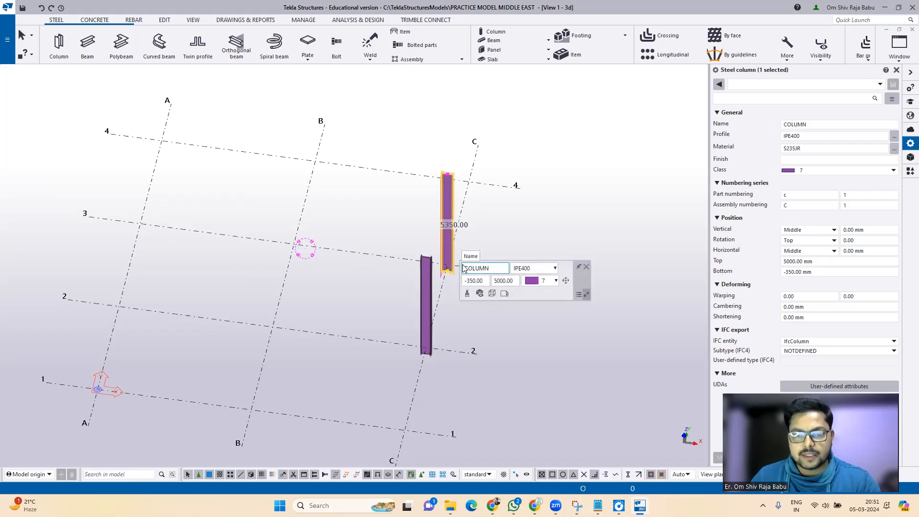
pyautogui.click(565, 282)
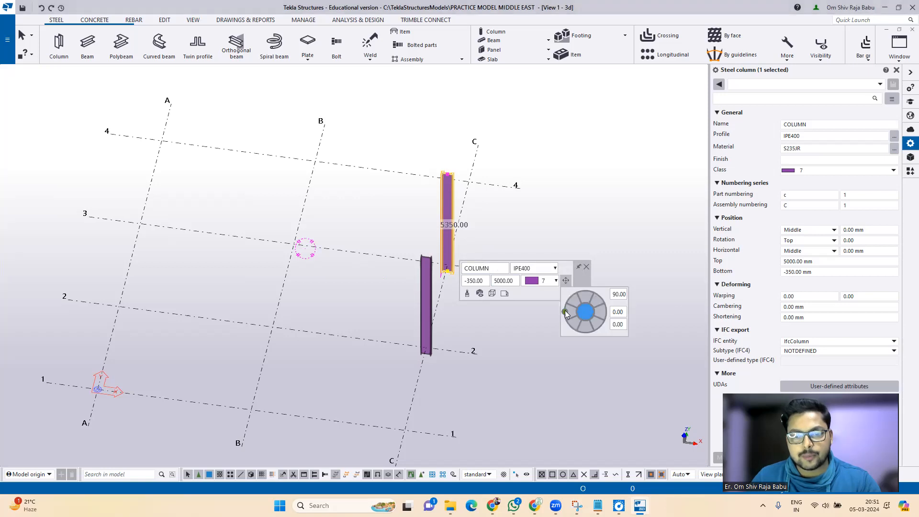
pyautogui.moveTo(566, 313); pyautogui.dragTo(587, 298)
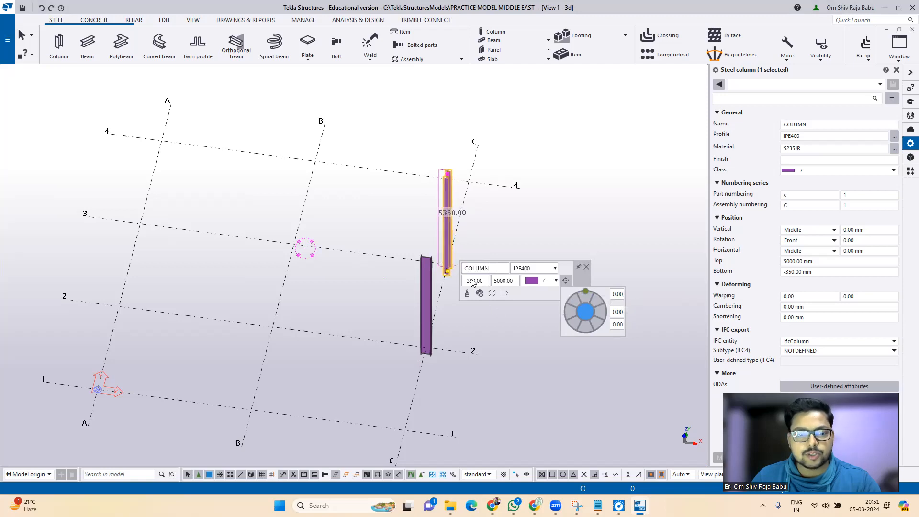
pyautogui.click(539, 243)
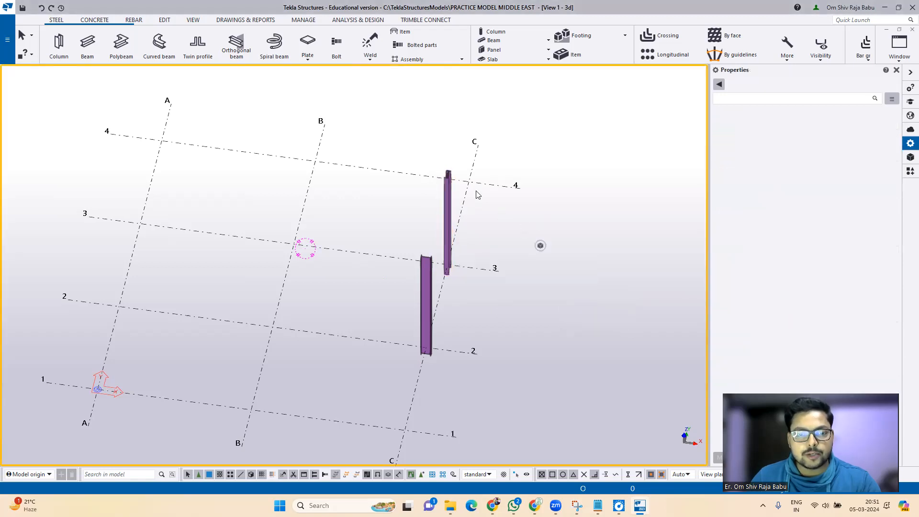
pyautogui.scroll(5, 449, 170)
# Step: Rotate the C/3 column to a 90 degree angle and clear the selection
pyautogui.click(447, 255)
pyautogui.moveTo(465, 283)
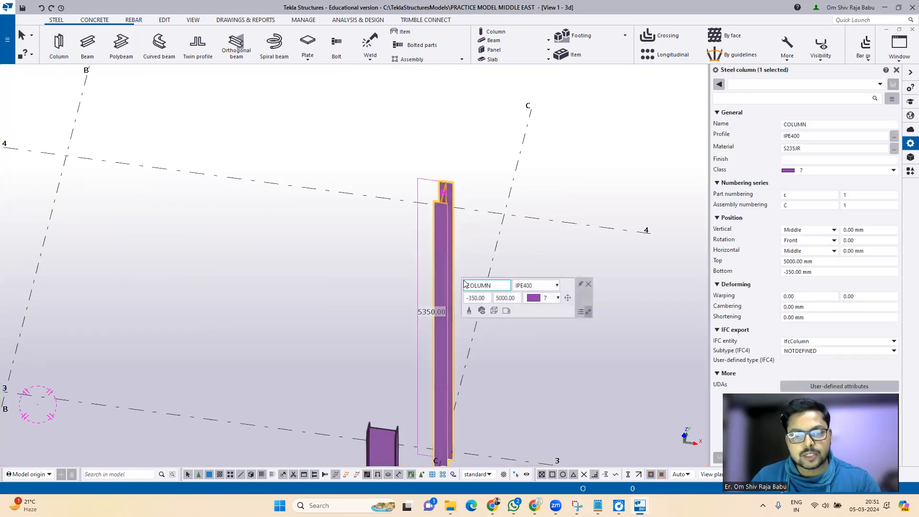
pyautogui.click(567, 298)
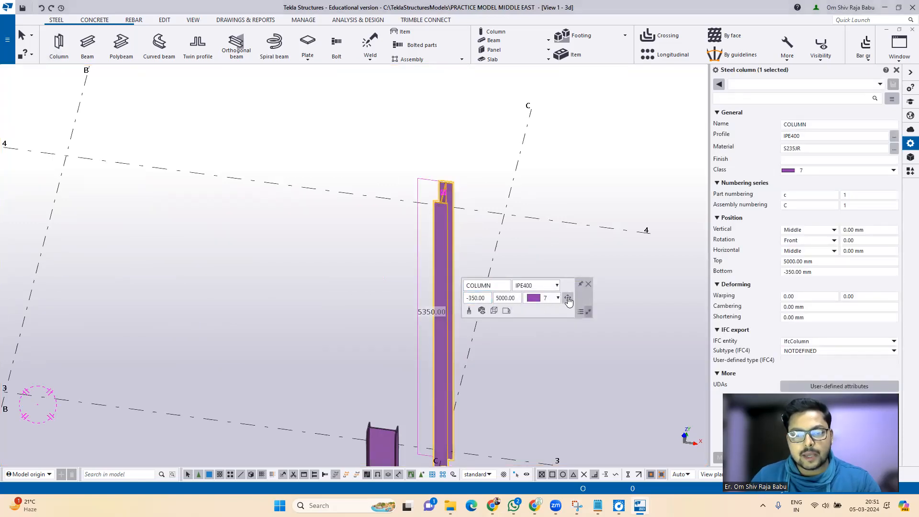
pyautogui.moveTo(588, 308); pyautogui.dragTo(607, 330)
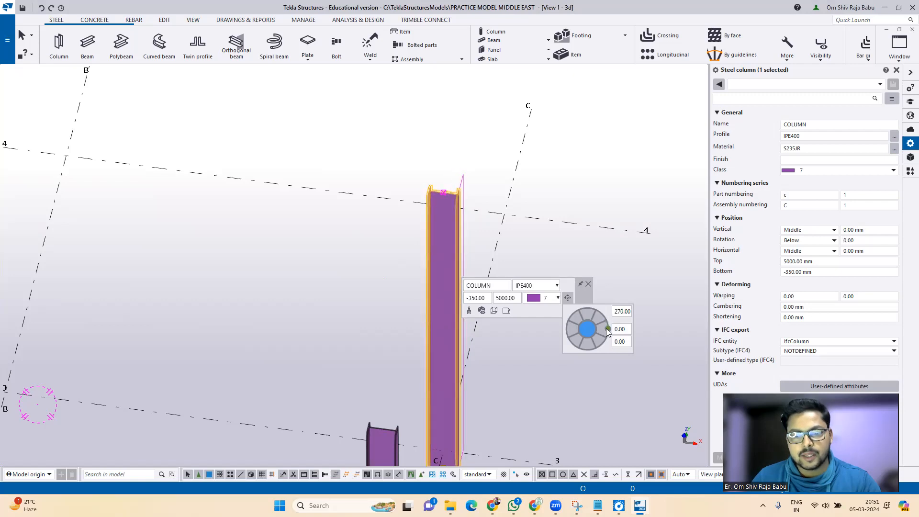
pyautogui.click(625, 310)
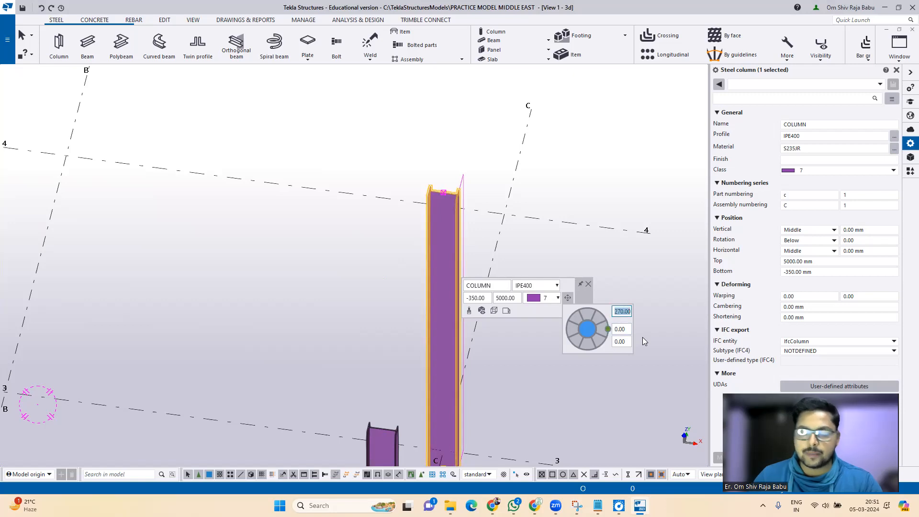
pyautogui.write('360')
pyautogui.press('Tab')
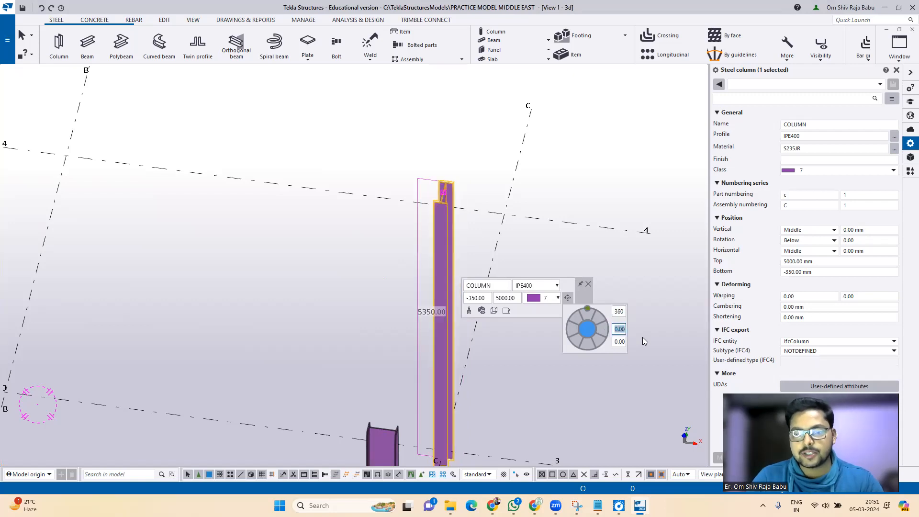
pyautogui.click(619, 311)
pyautogui.write('9')
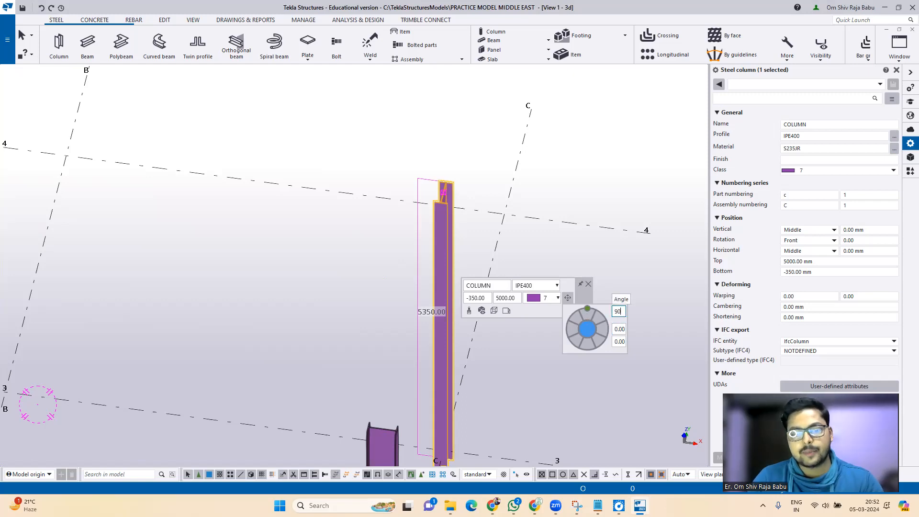
pyautogui.write('0')
pyautogui.press('Return')
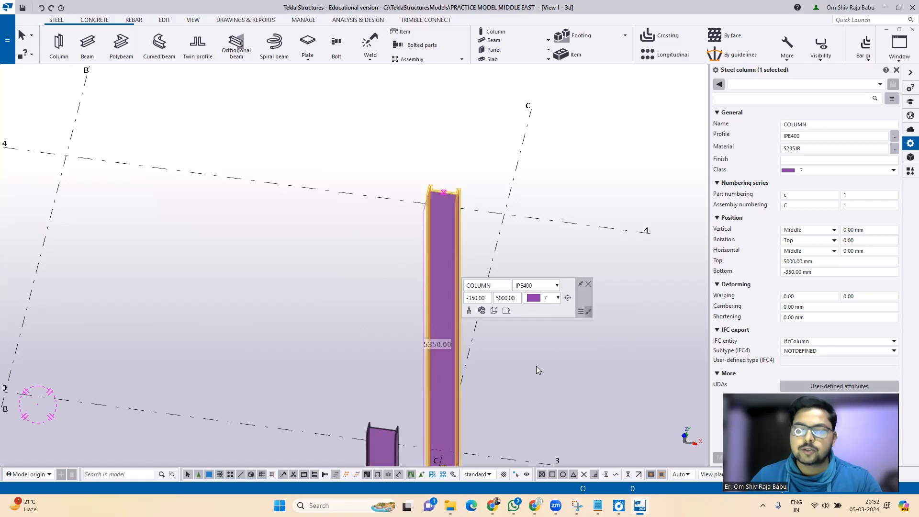
pyautogui.click(588, 284)
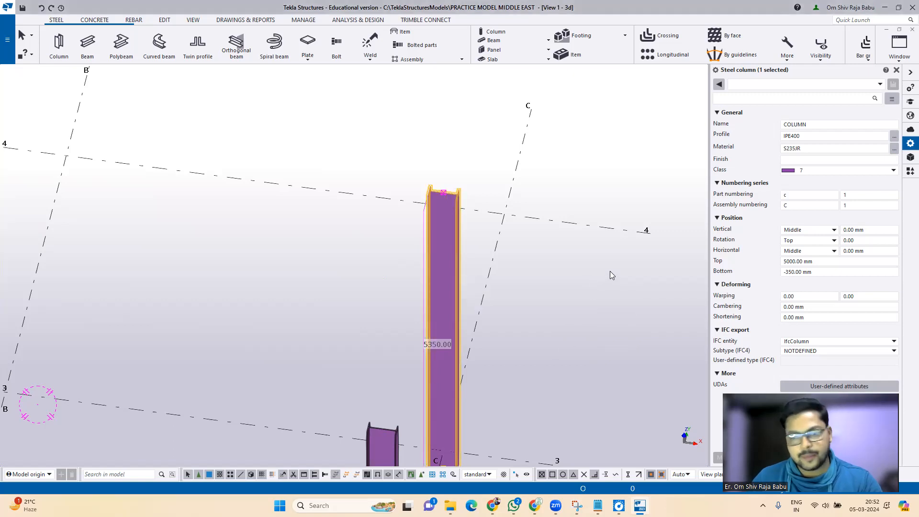
pyautogui.scroll(-3, 492, 199)
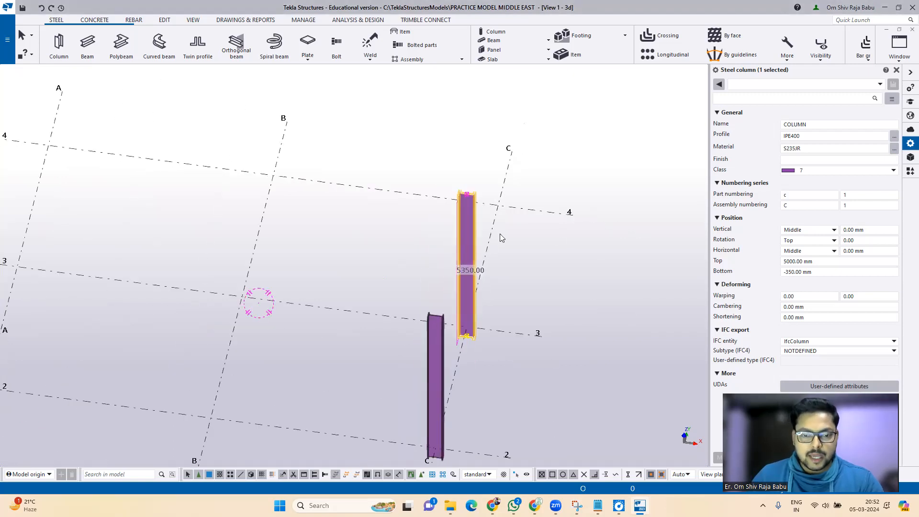
pyautogui.click(531, 279)
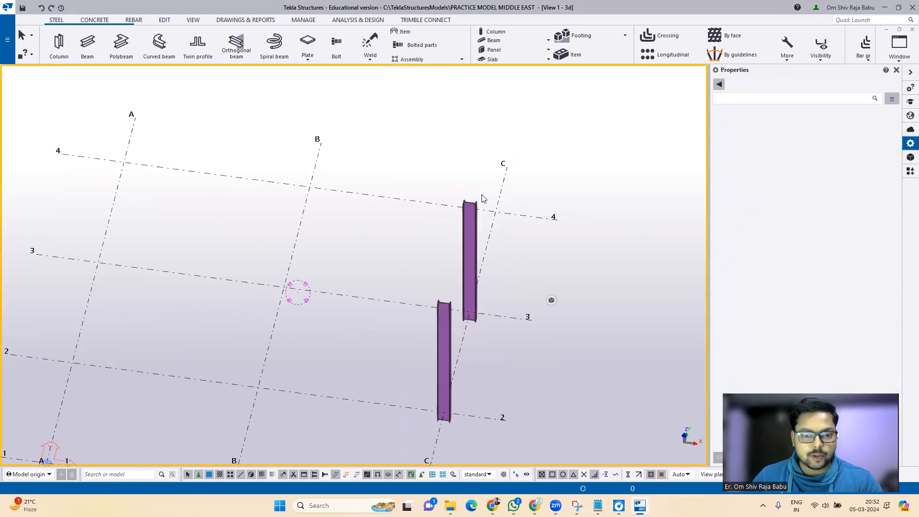
# Step: Restart the steel column command, keeping the IPE400 / S235JR properties
pyautogui.scroll(-2, 482, 198)
pyautogui.scroll(-1, 482, 198)
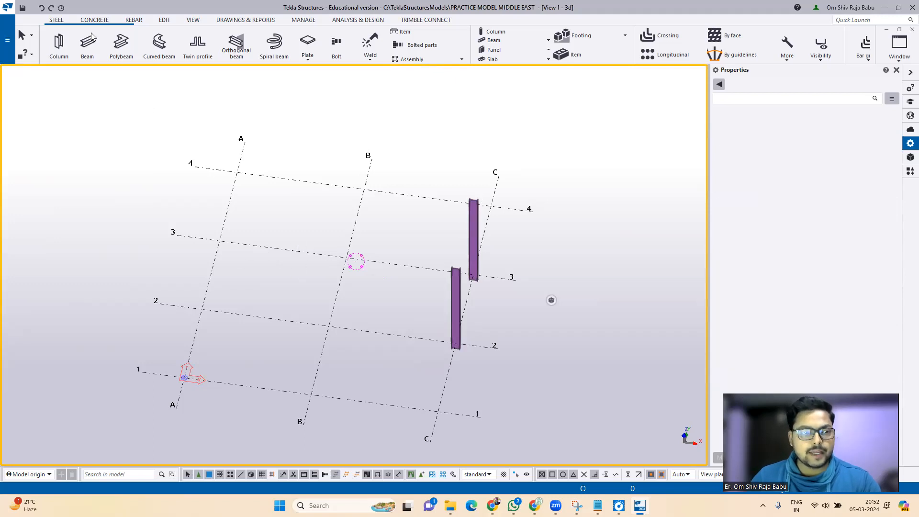
pyautogui.click(57, 42)
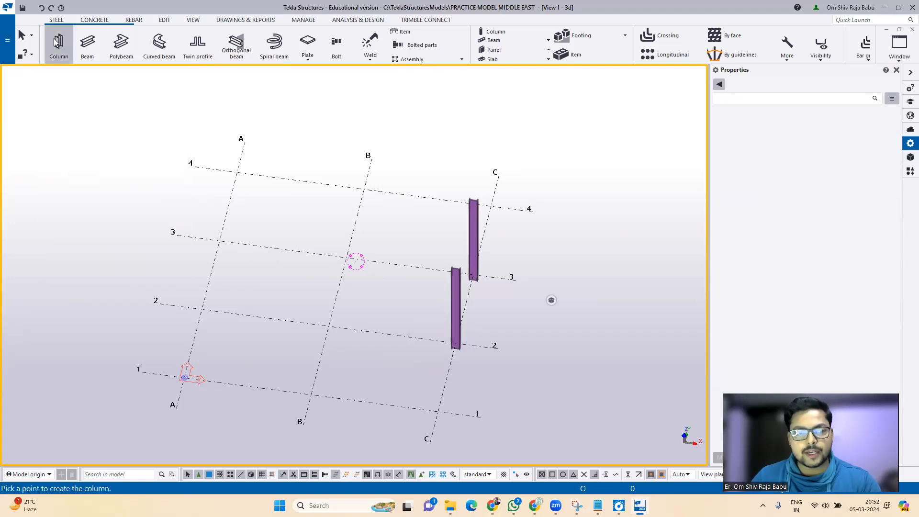
pyautogui.click(566, 122)
pyautogui.press('Escape')
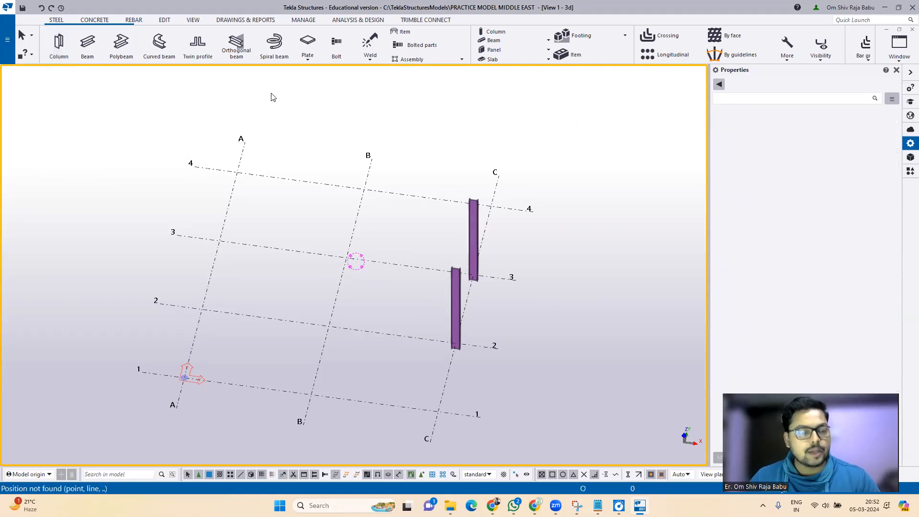
pyautogui.click(58, 43)
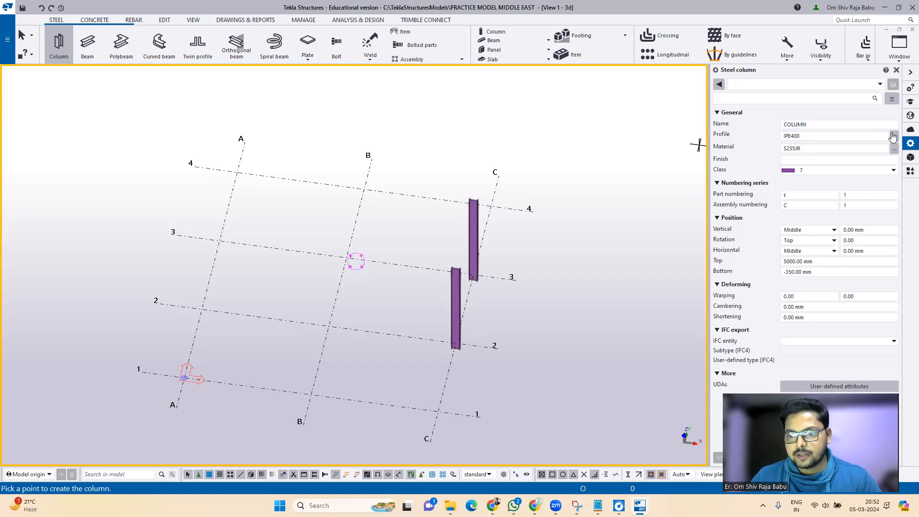
# Step: Choose the HEA260 profile from the HEA family for the new columns
pyautogui.click(894, 137)
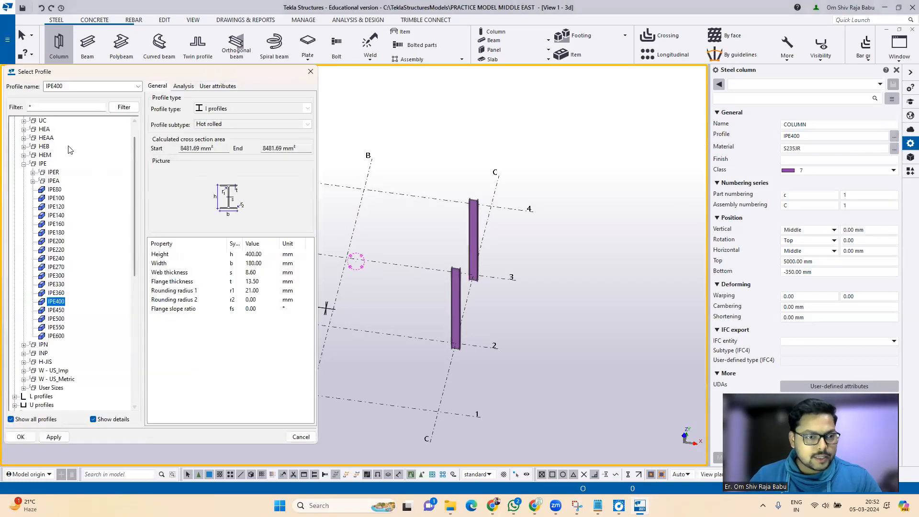
pyautogui.click(24, 130)
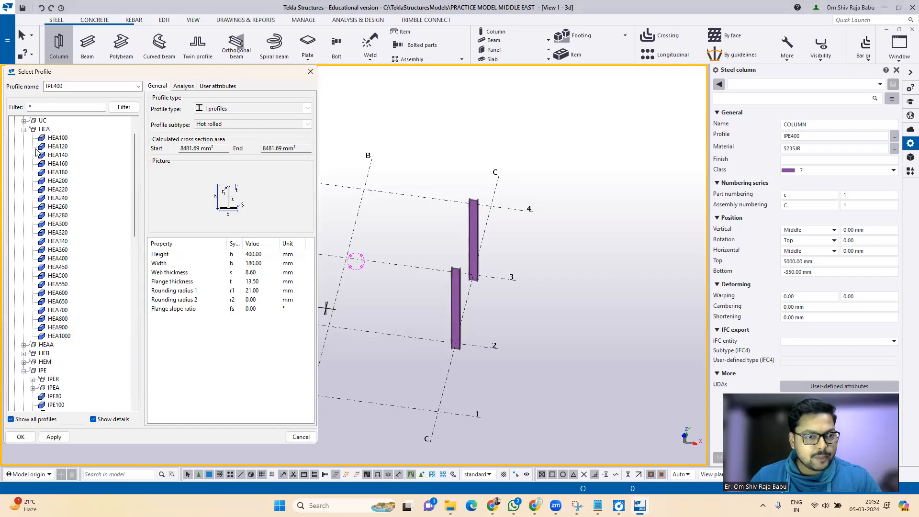
pyautogui.click(58, 208)
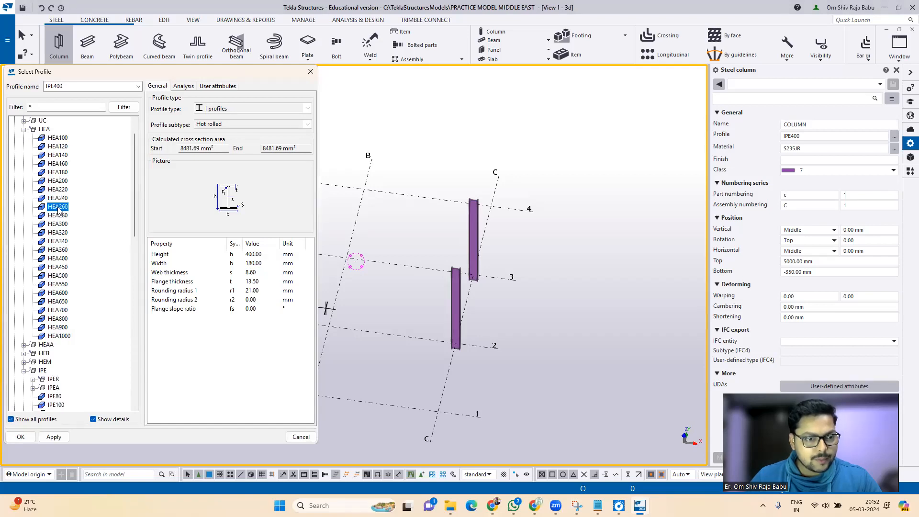
pyautogui.click(55, 436)
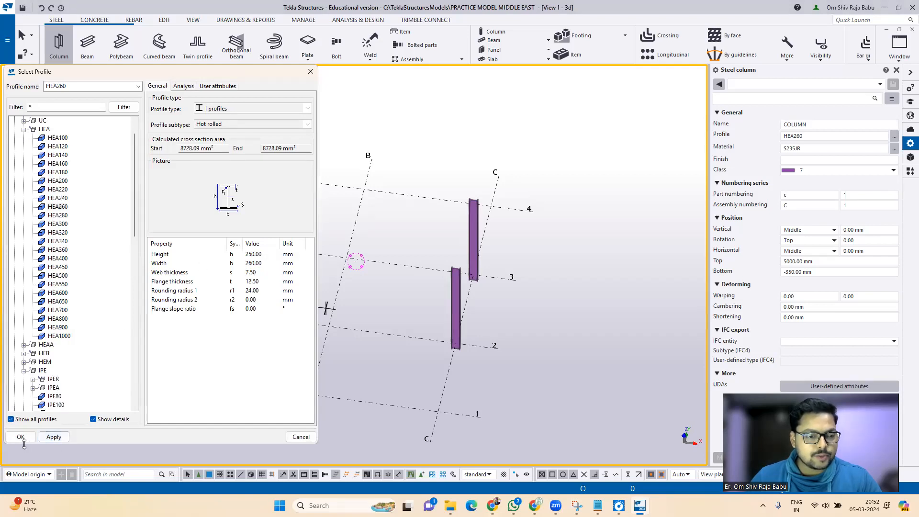
pyautogui.click(20, 437)
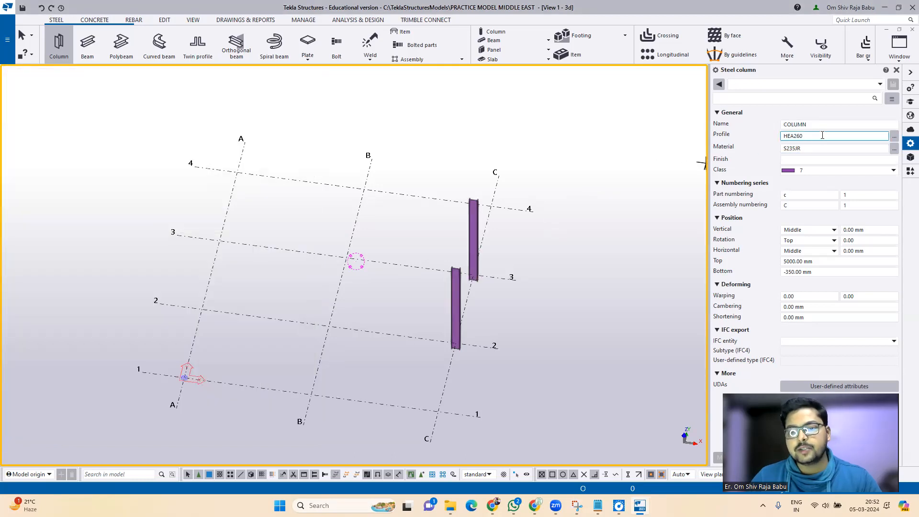
# Step: Set the column top level to 6000, keeping the bottom at -350 mm
pyautogui.click(795, 149)
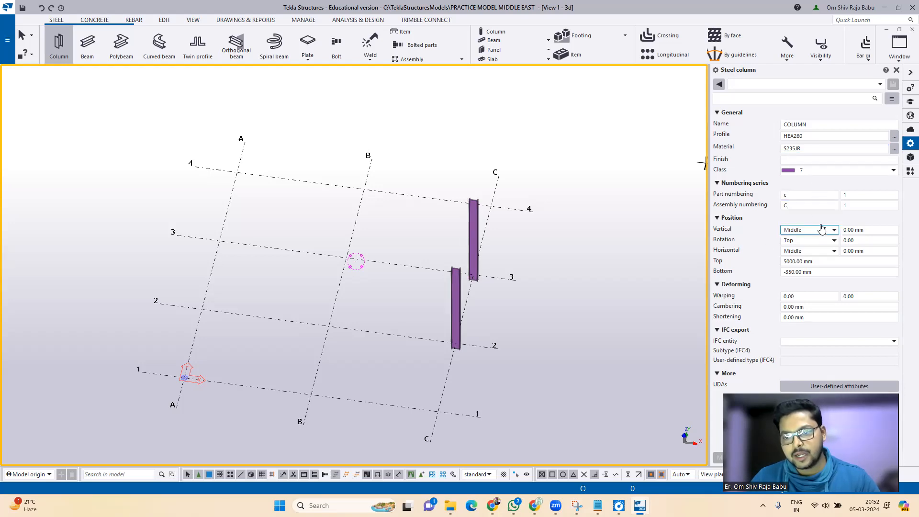
pyautogui.click(819, 262)
pyautogui.write('6000')
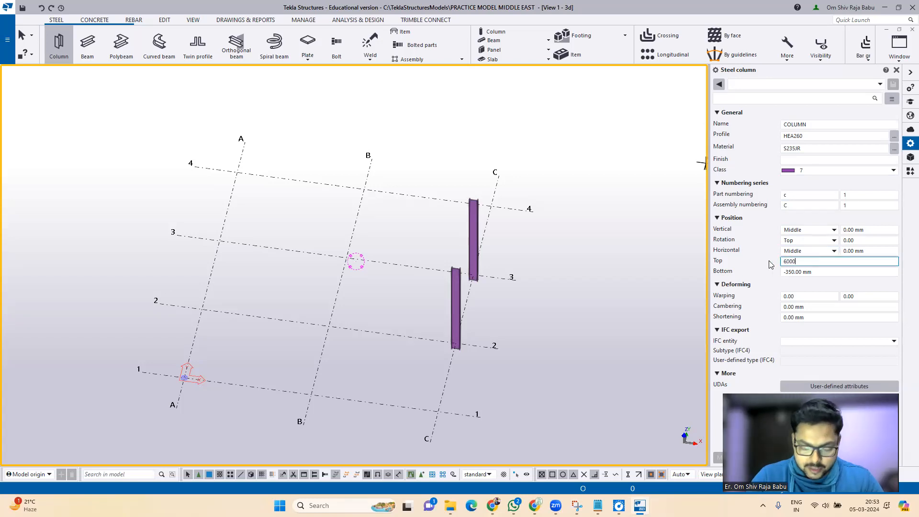
pyautogui.click(836, 272)
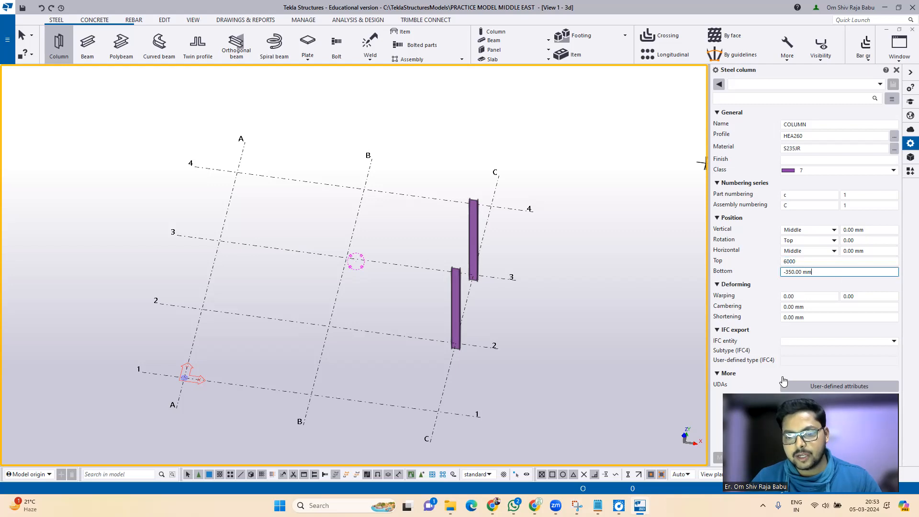
pyautogui.click(818, 306)
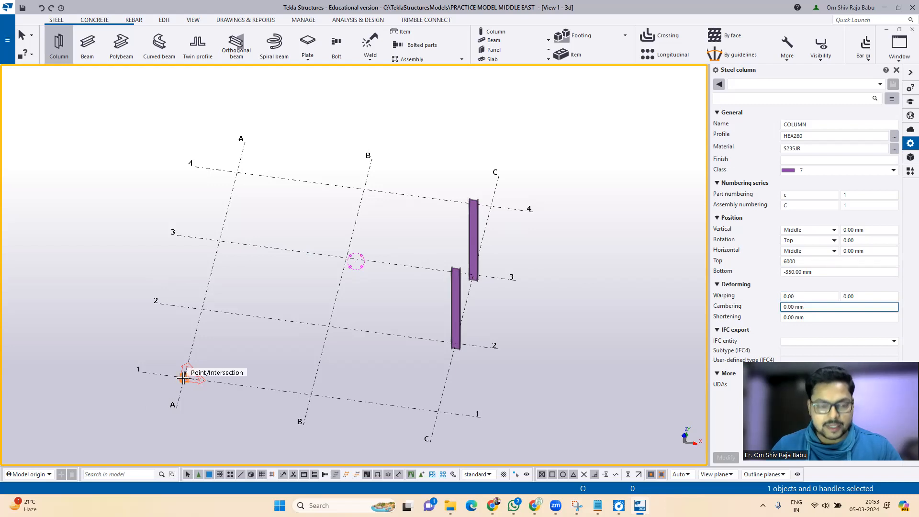
# Step: Place HEA260 columns at A-1 to A-4 and B-4 to B-1, then end the command in plan
pyautogui.click(183, 378)
pyautogui.click(201, 309)
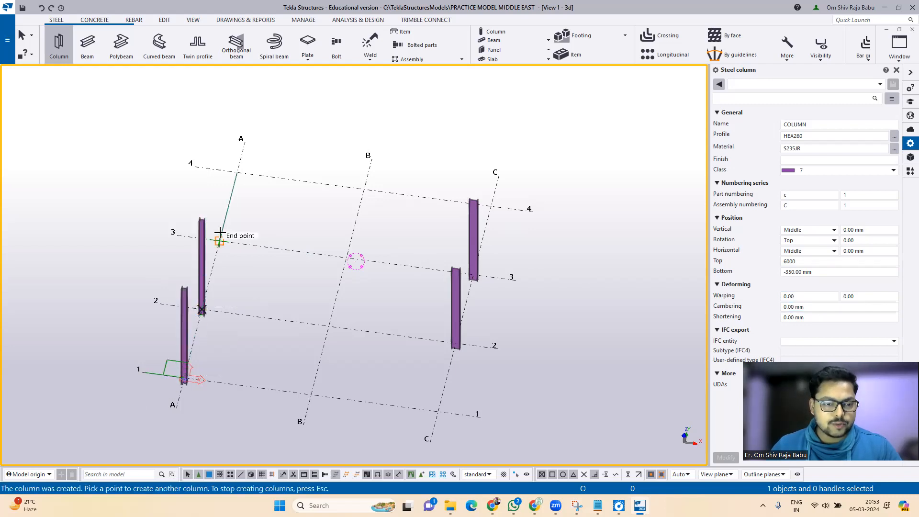
pyautogui.click(219, 235)
pyautogui.click(238, 170)
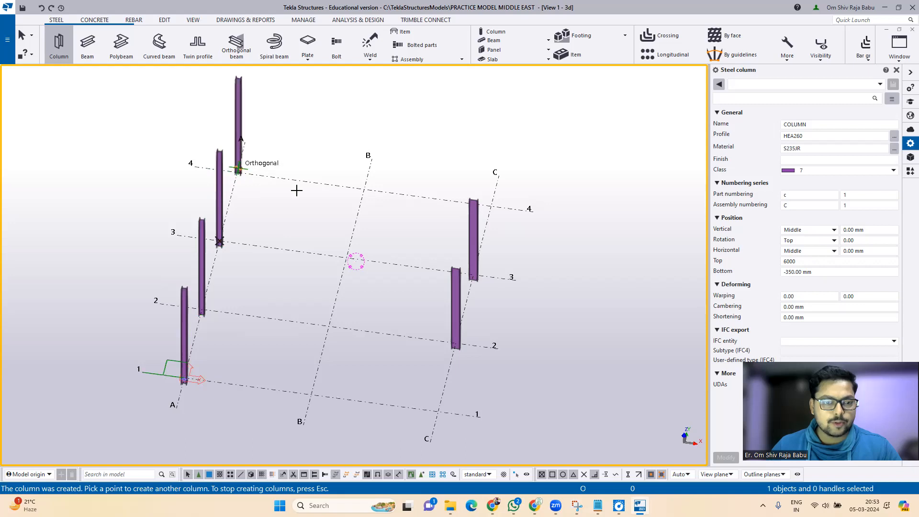
pyautogui.click(362, 188)
pyautogui.click(346, 258)
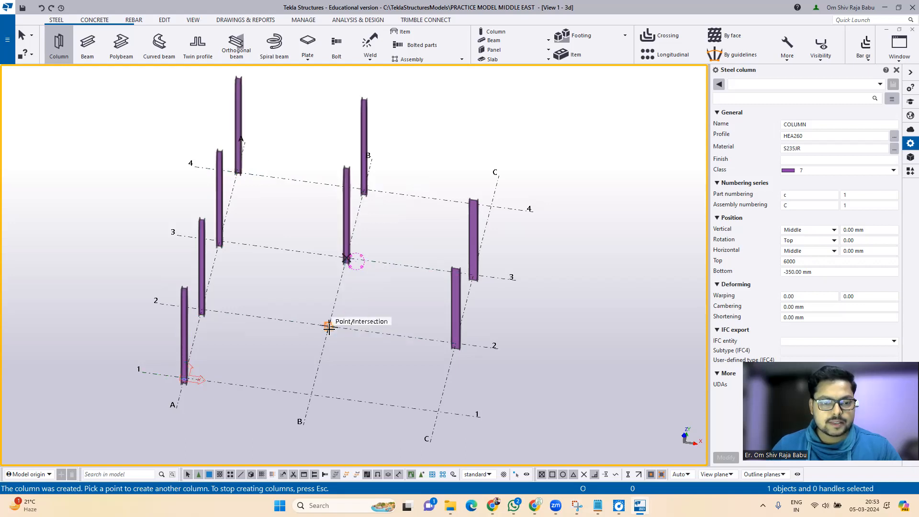
pyautogui.click(328, 329)
pyautogui.click(311, 394)
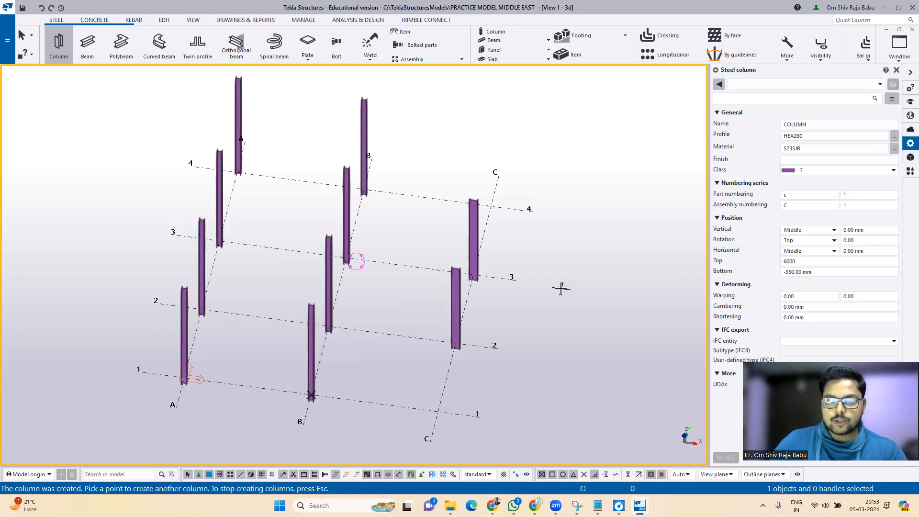
pyautogui.hotkey('ctrl', 'p')
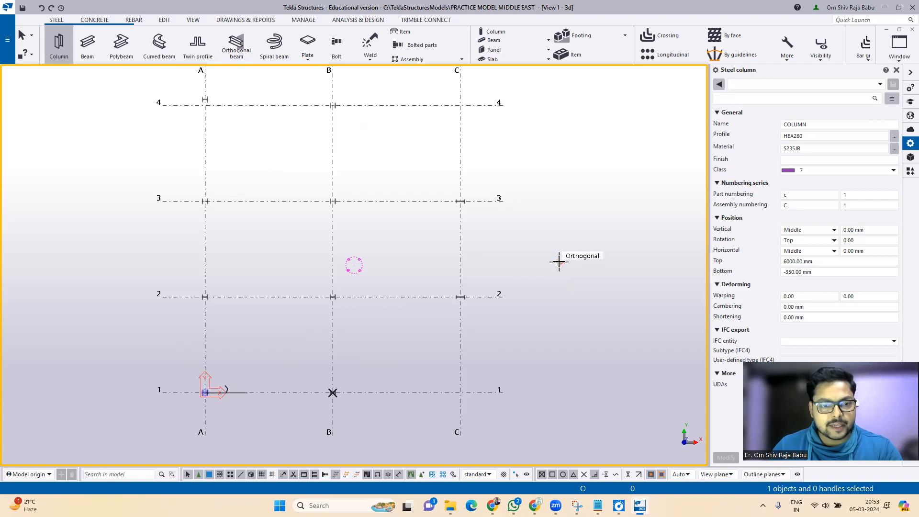
pyautogui.press('Escape')
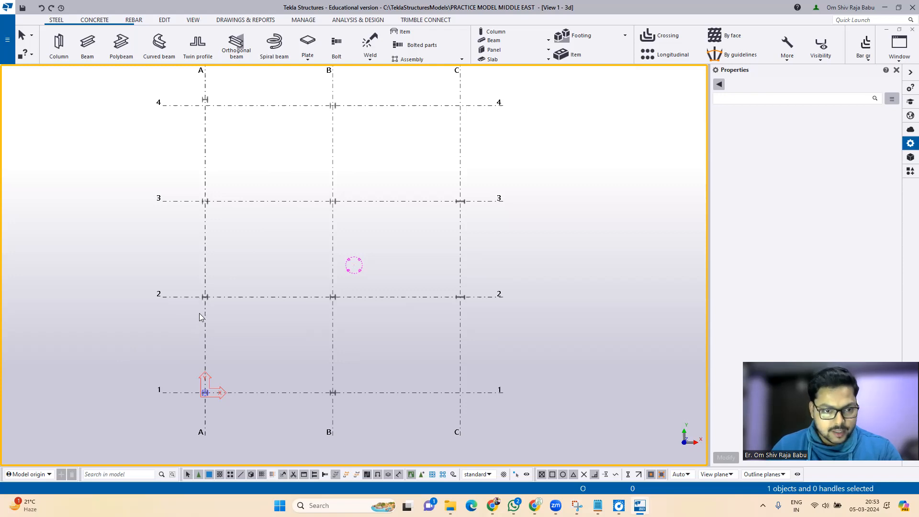
# Step: Select the inner columns at A-2, A-3, B-2 and B-3 and set their rotation to Front
pyautogui.moveTo(186, 176); pyautogui.dragTo(365, 314)
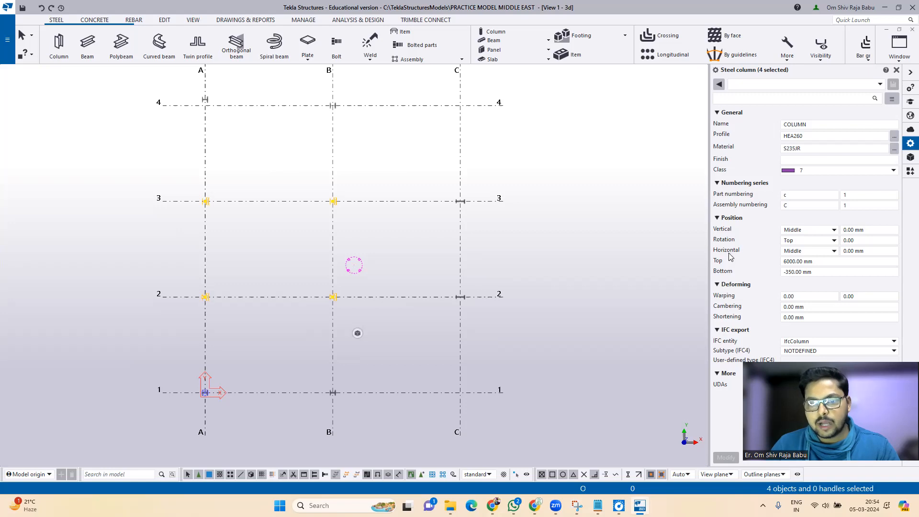
pyautogui.click(791, 232)
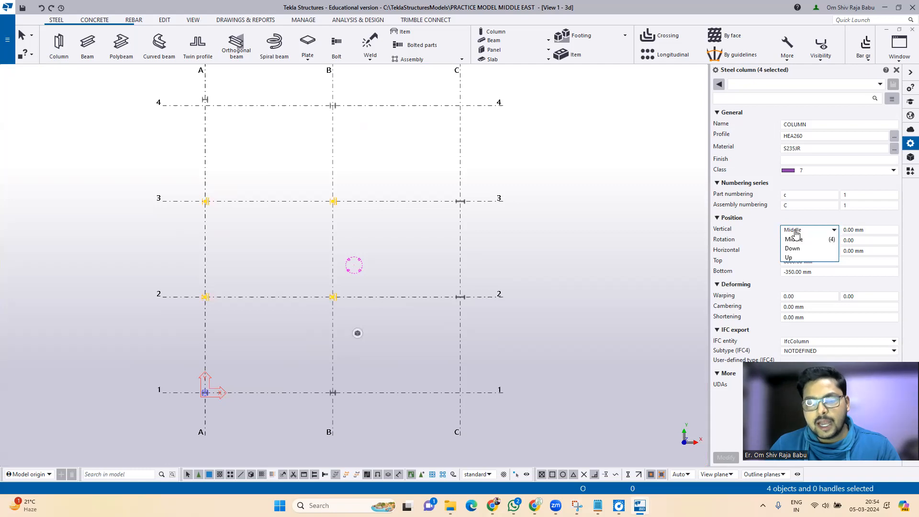
pyautogui.click(795, 230)
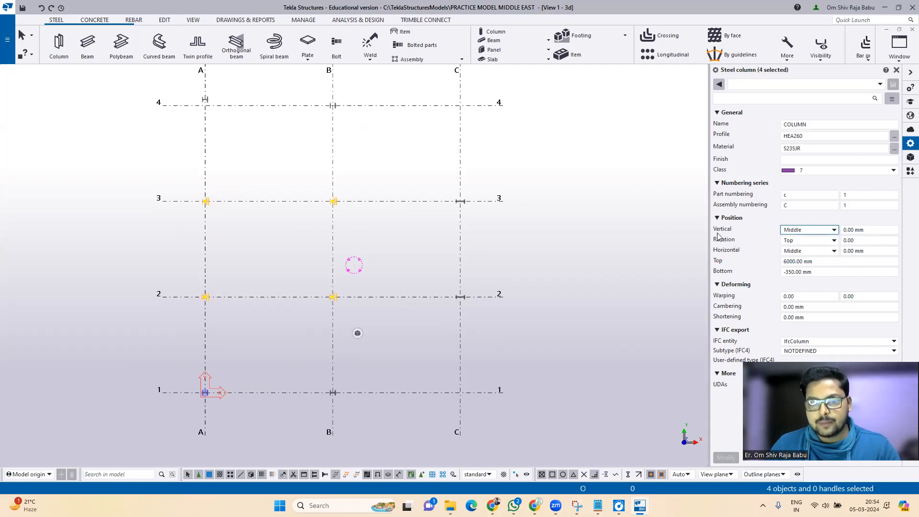
pyautogui.click(804, 242)
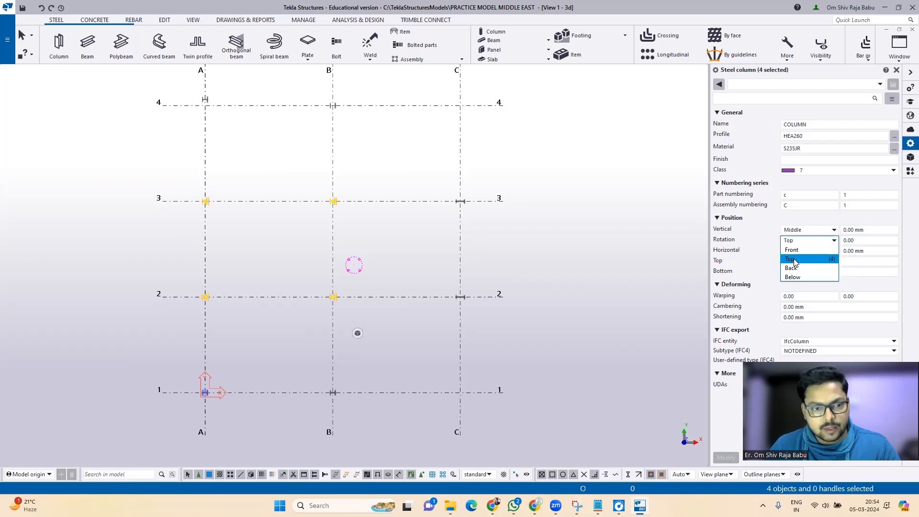
pyautogui.click(794, 250)
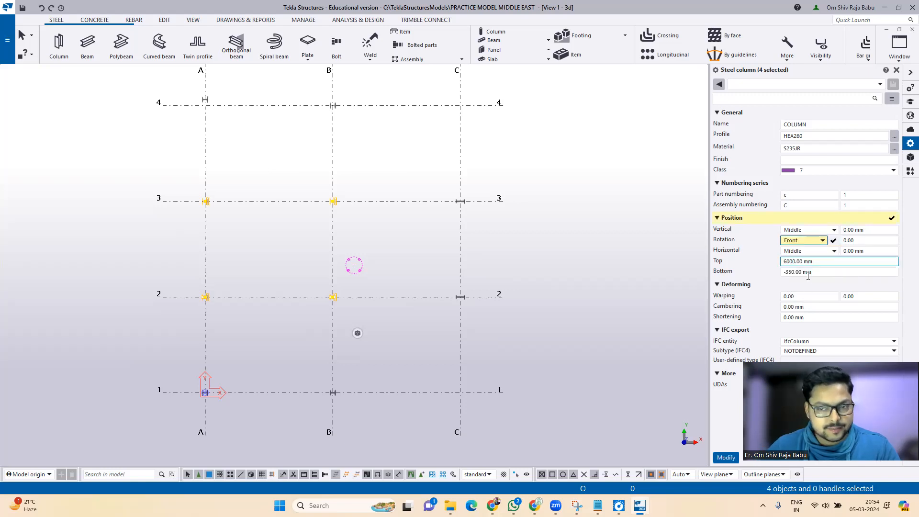
pyautogui.click(725, 458)
pyautogui.click(725, 458)
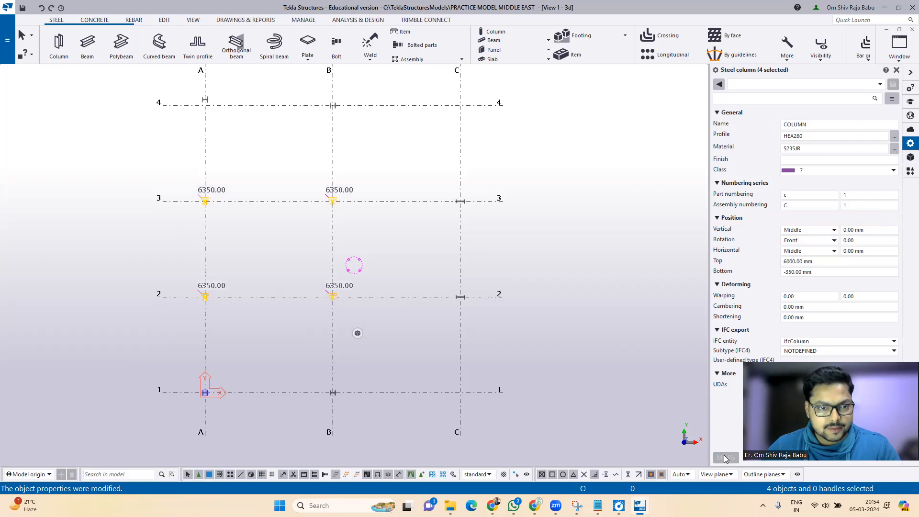
# Step: Zoom to check the reoriented columns, then clear the selection
pyautogui.scroll(3, 175, 290)
pyautogui.scroll(-2, 236, 254)
pyautogui.scroll(1, 236, 255)
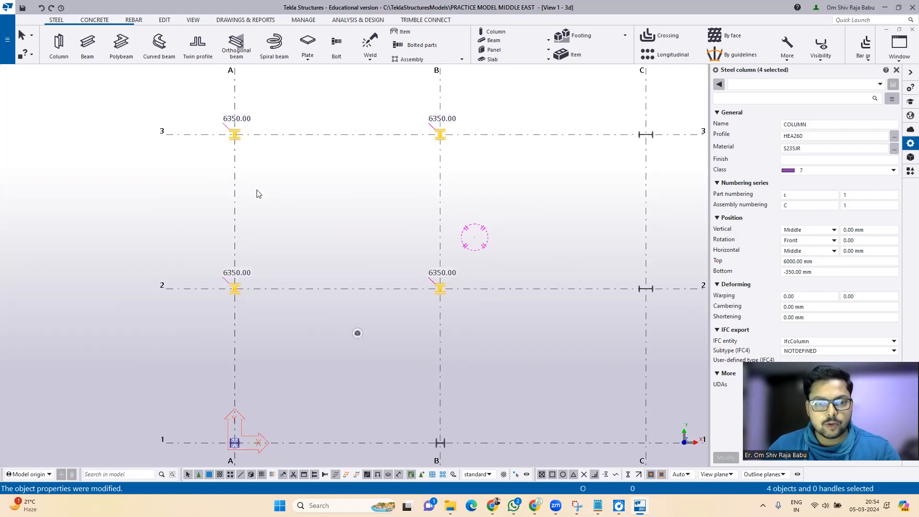
pyautogui.scroll(-1, 251, 199)
pyautogui.scroll(1, 279, 211)
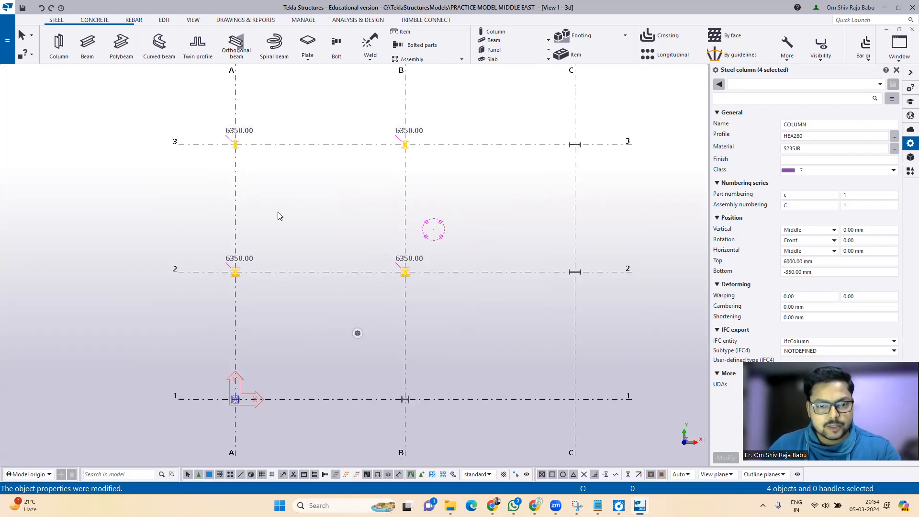
pyautogui.click(495, 211)
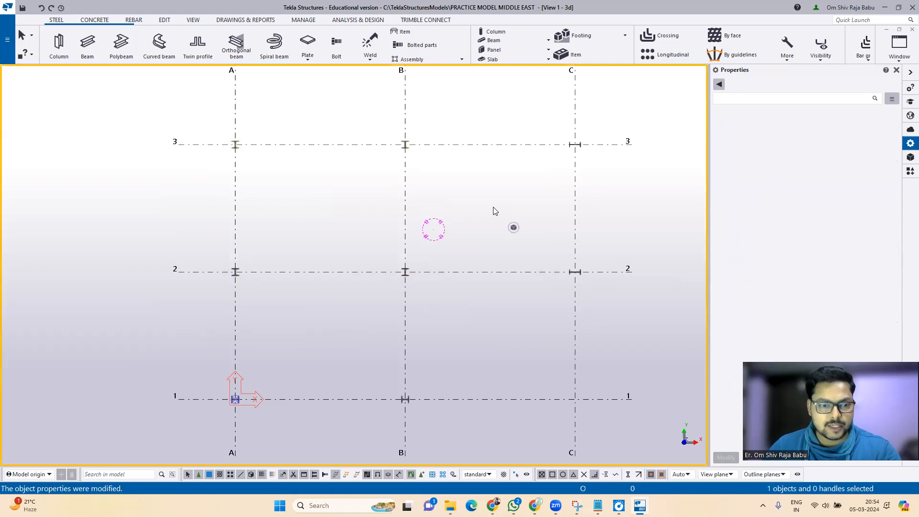
pyautogui.scroll(-1, 342, 225)
# Step: Frame all columns on grid A–C / 1–4 in 3D and start an IPE400 beam
pyautogui.moveTo(331, 214); pyautogui.dragTo(355, 242, button='middle')
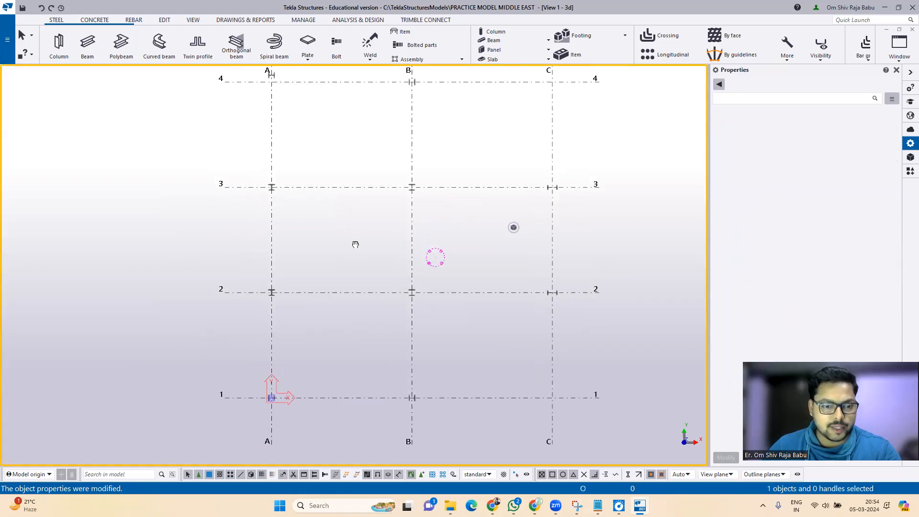
pyautogui.scroll(-1, 342, 247)
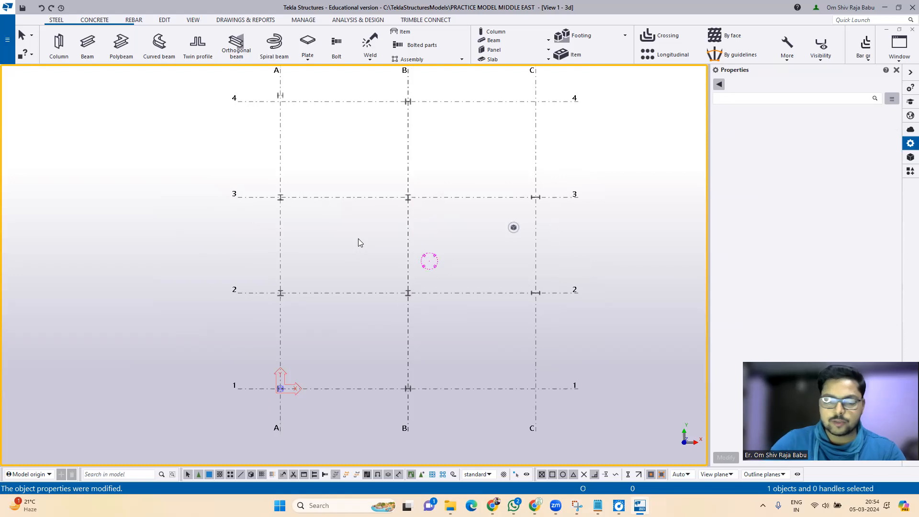
pyautogui.hotkey('ctrl', 'p')
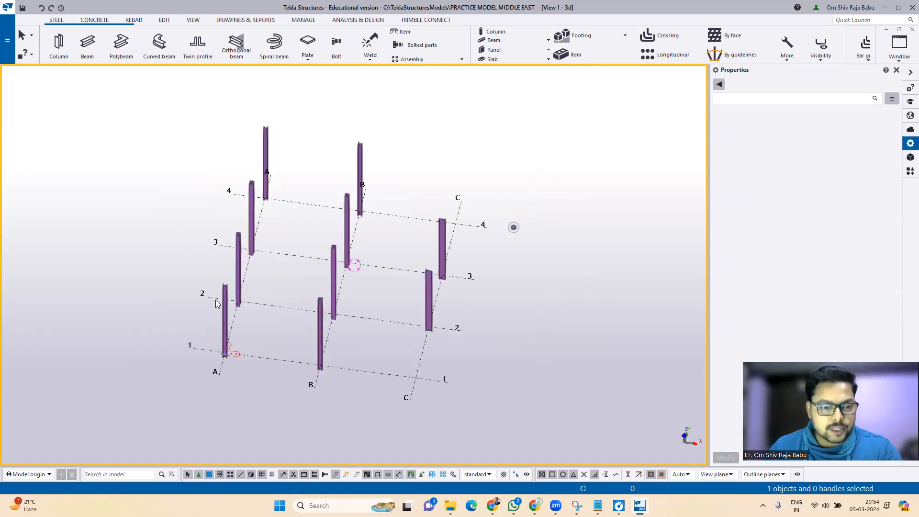
pyautogui.scroll(4, 216, 303)
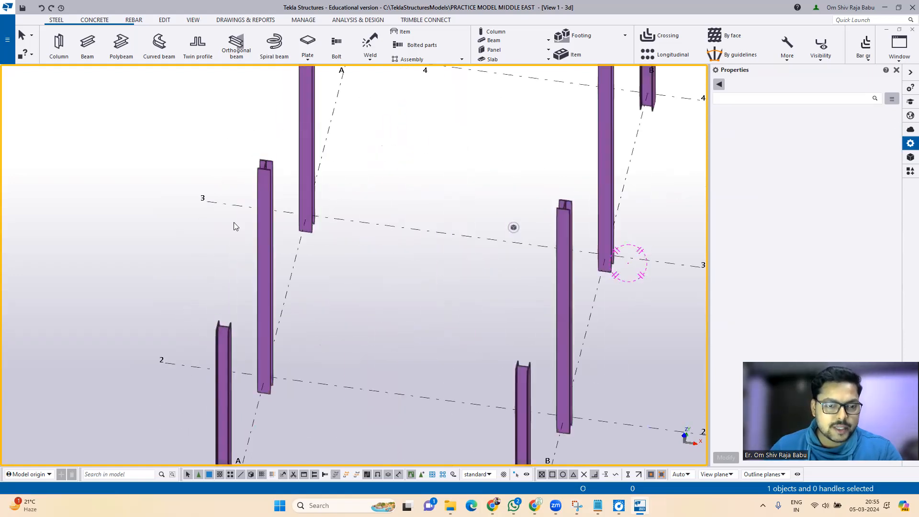
pyautogui.scroll(-4, 262, 242)
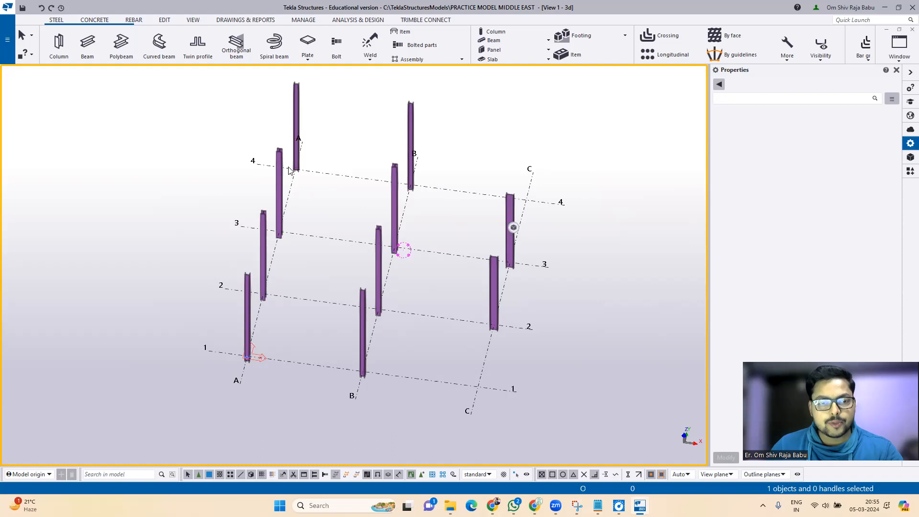
pyautogui.scroll(3, 228, 296)
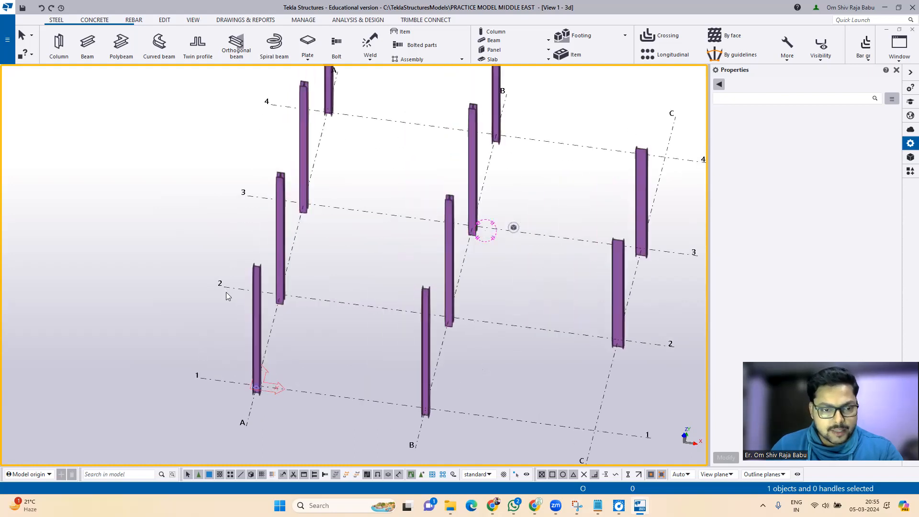
pyautogui.scroll(-5, 562, 240)
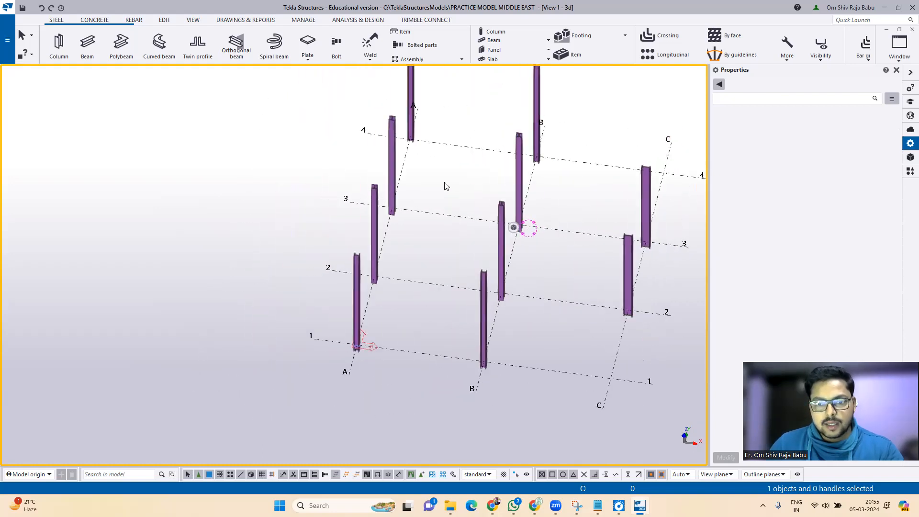
pyautogui.moveTo(478, 173); pyautogui.dragTo(344, 205, button='middle')
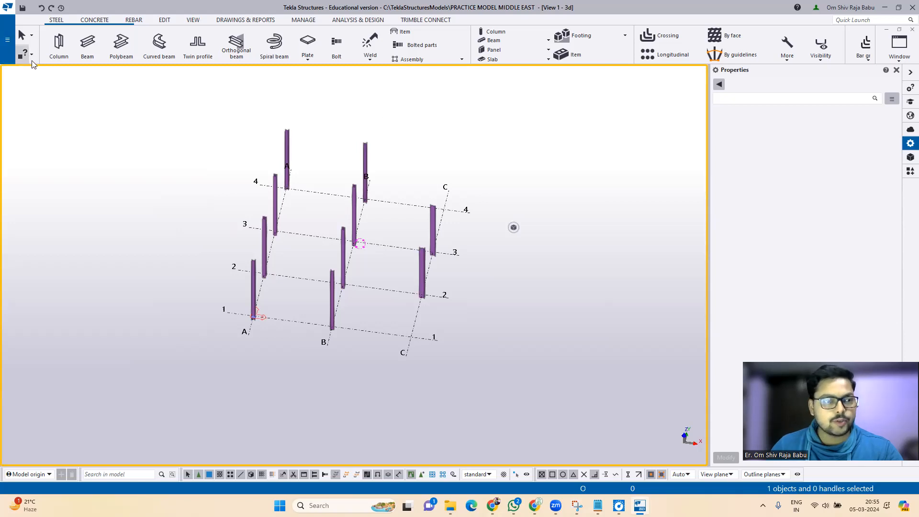
pyautogui.click(88, 45)
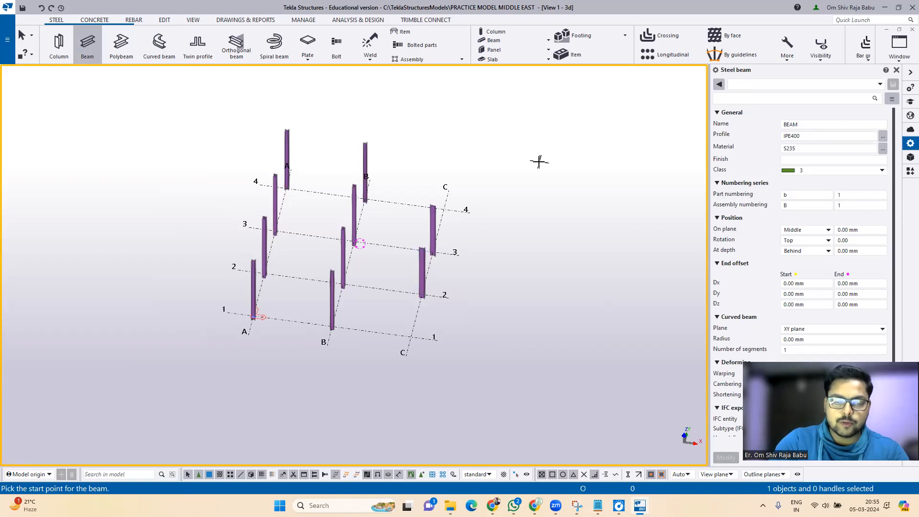
# Step: Cancel the beam and select the grid to show X 0.00 2*6000.00, Y 0.00 3*4500.00
pyautogui.press('Escape')
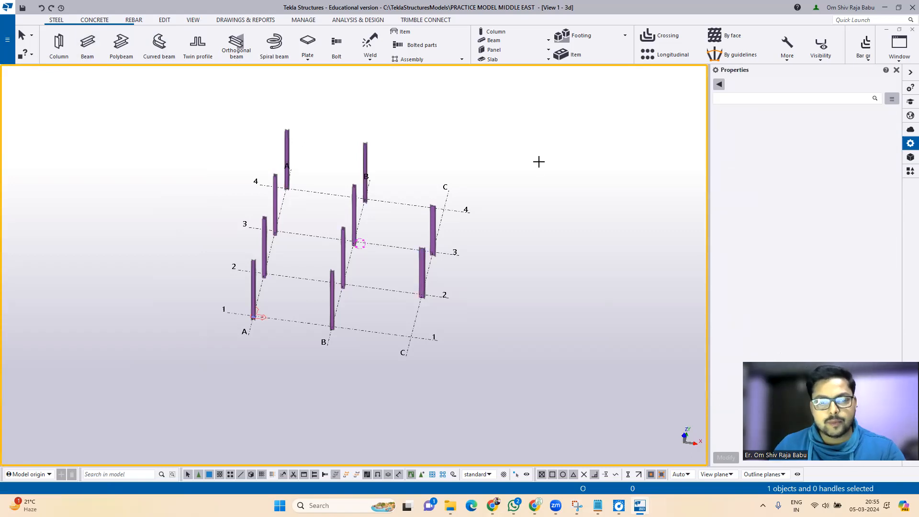
pyautogui.click(364, 332)
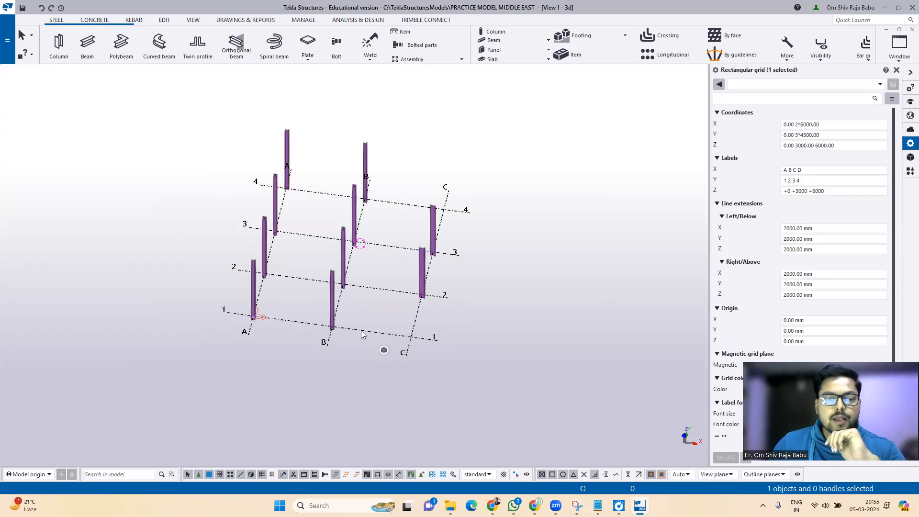
pyautogui.doubleClick(522, 264)
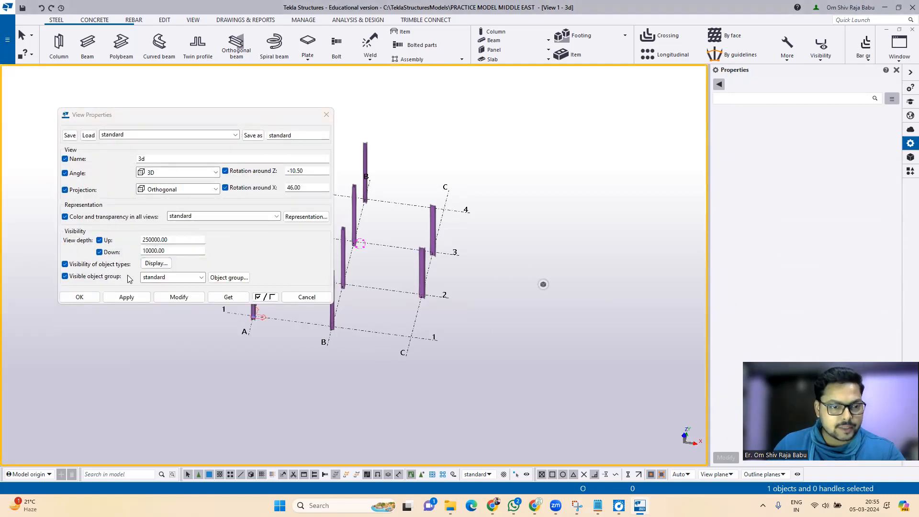
pyautogui.click(191, 136)
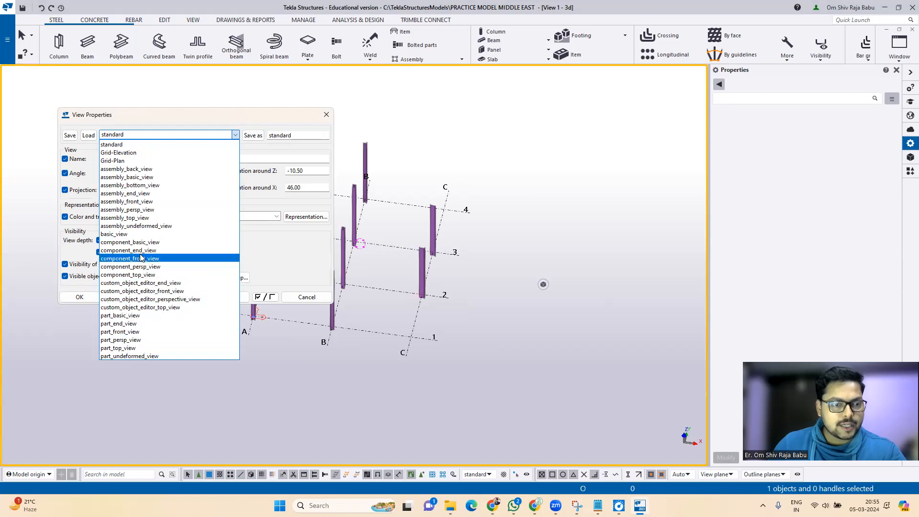
pyautogui.click(136, 161)
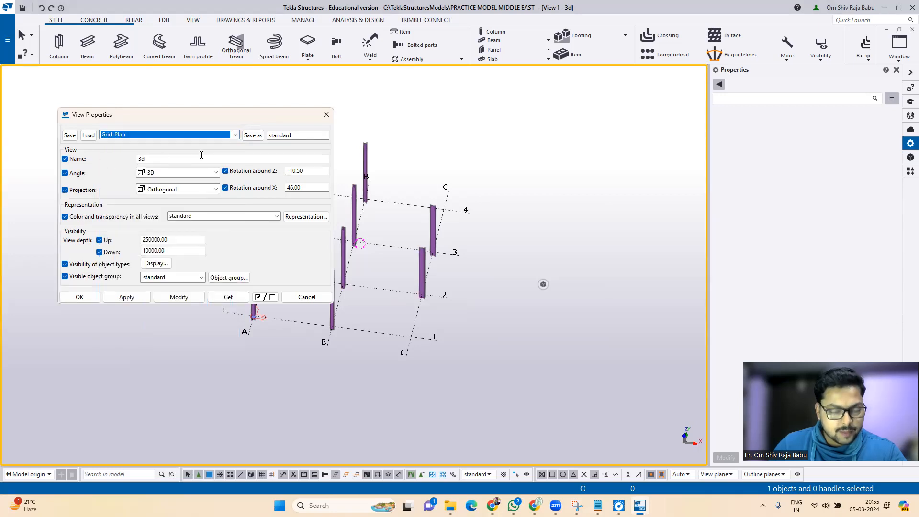
pyautogui.click(126, 297)
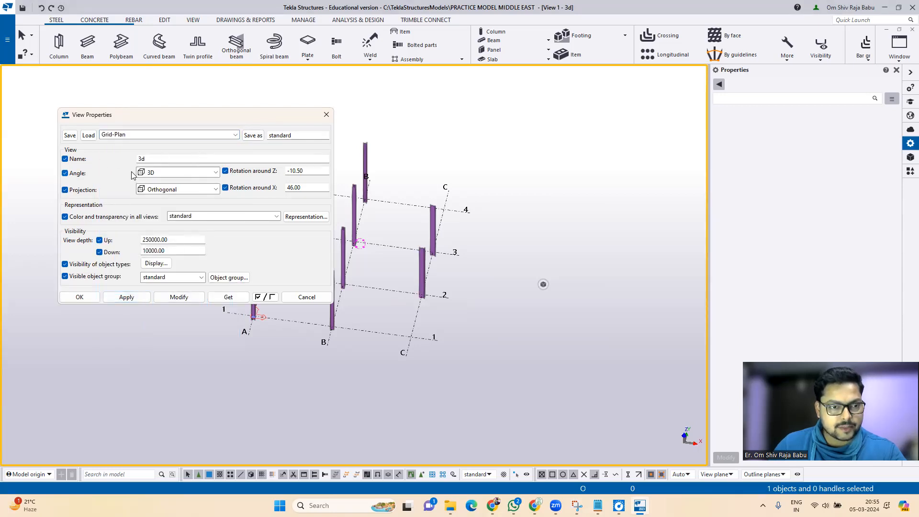
pyautogui.click(162, 137)
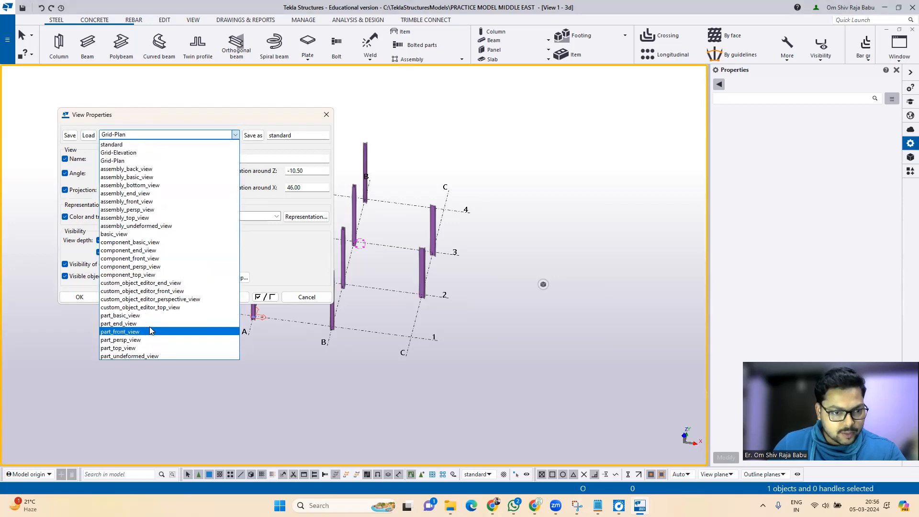
pyautogui.click(204, 135)
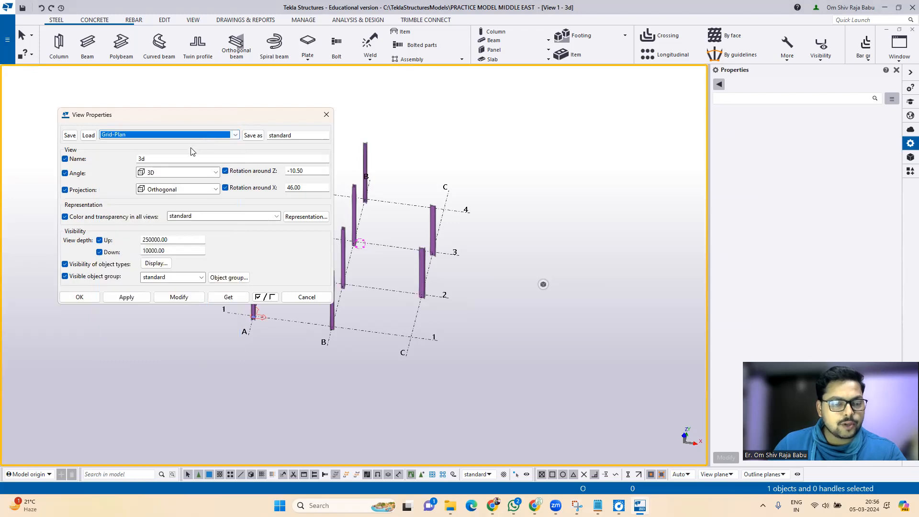
pyautogui.click(307, 296)
pyautogui.click(383, 335)
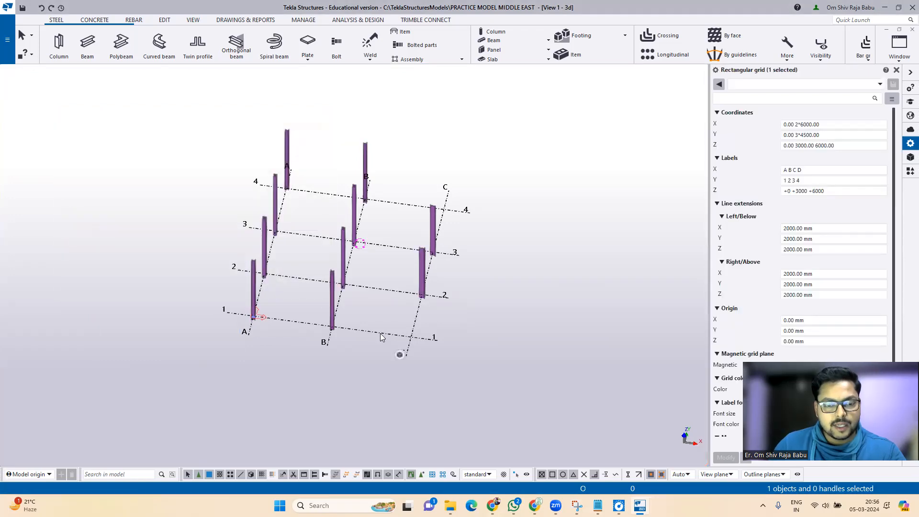
# Step: Create views along all grid lines from the grid's context menu
pyautogui.rightClick(382, 335)
pyautogui.moveTo(418, 282)
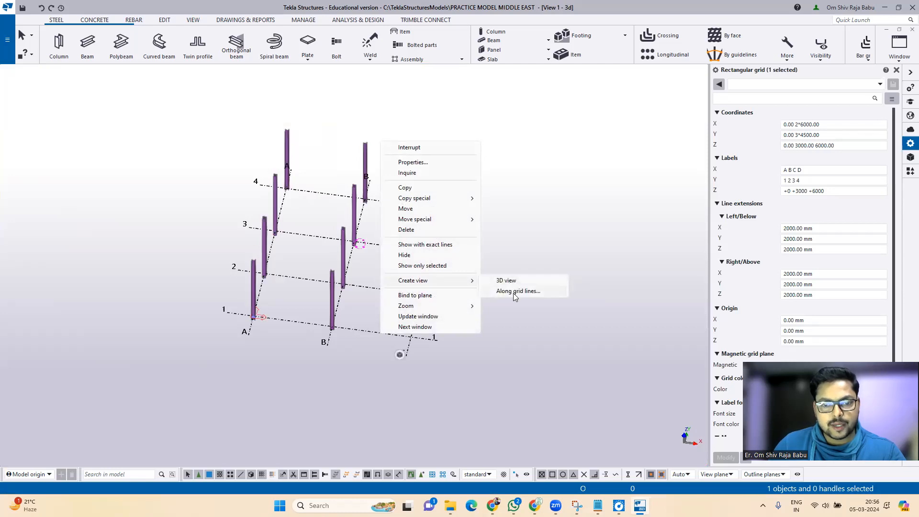
pyautogui.click(513, 292)
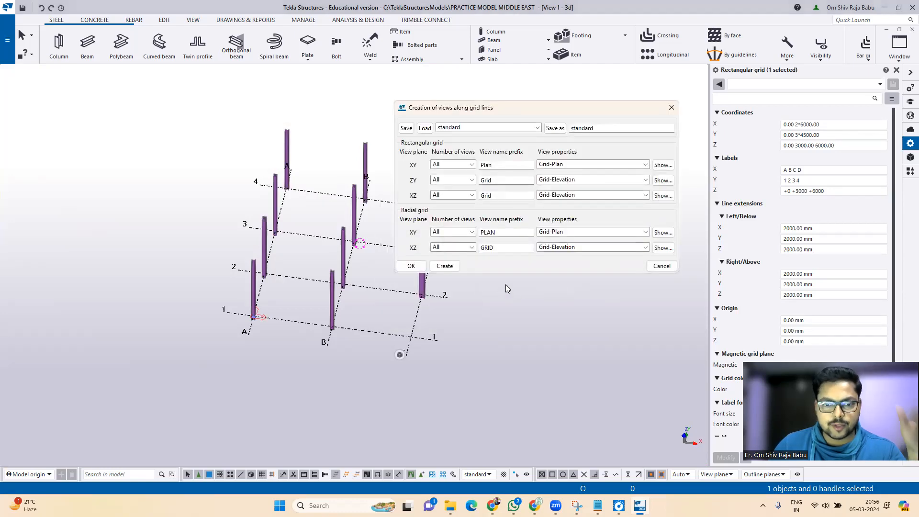
pyautogui.click(476, 129)
pyautogui.click(476, 129)
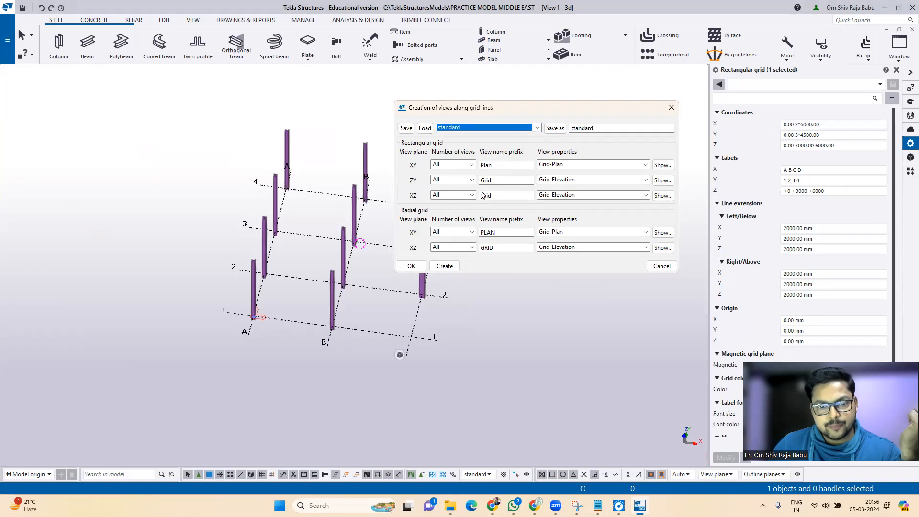
pyautogui.click(451, 266)
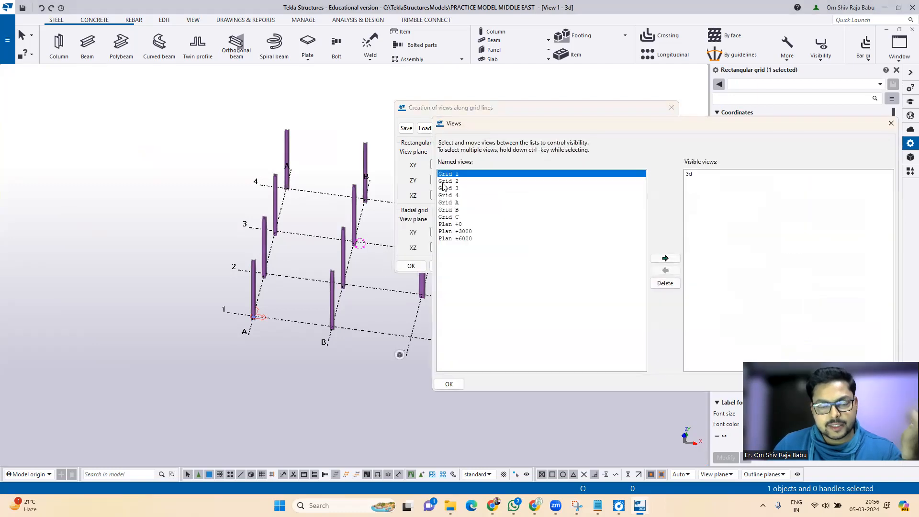
# Step: Make the Plan +3000 view visible and close the views list
pyautogui.moveTo(482, 123); pyautogui.dragTo(494, 120)
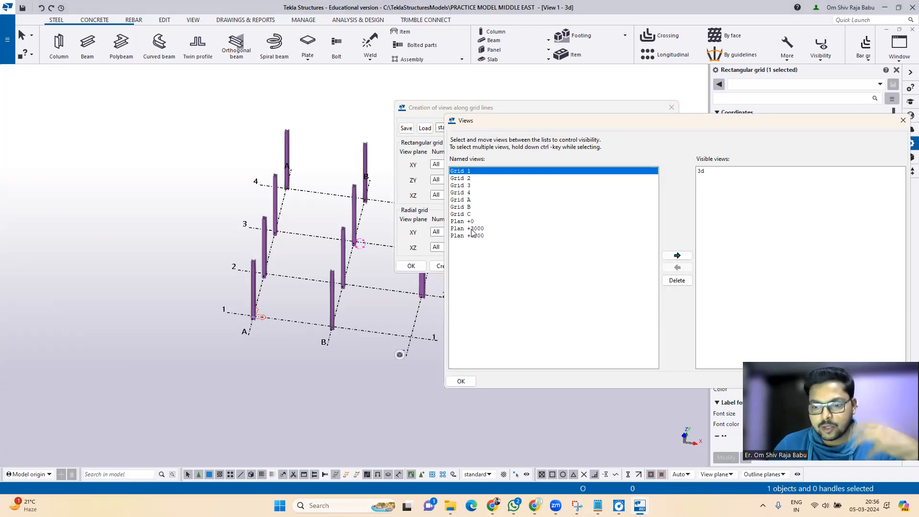
pyautogui.click(472, 229)
pyautogui.click(676, 255)
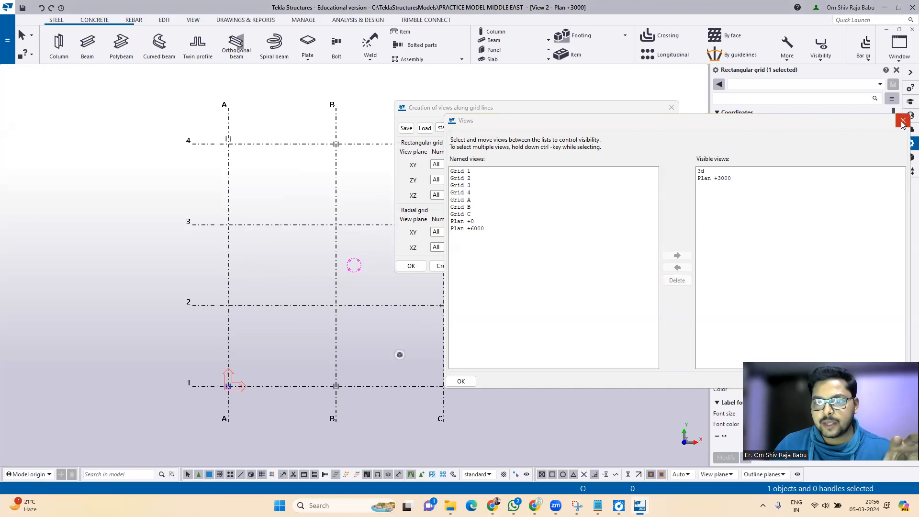
pyautogui.click(901, 122)
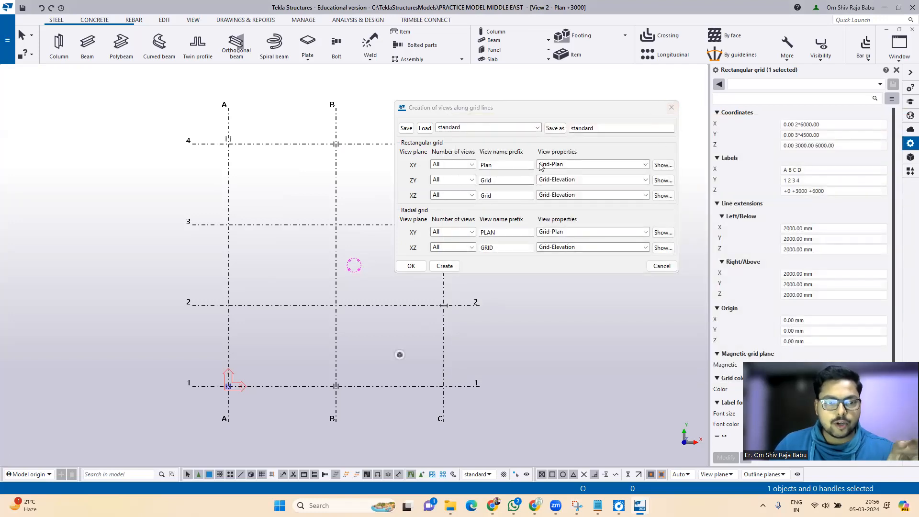
# Step: Close the view-creation window, zoom to A/4, and select the HEA260 column there
pyautogui.click(670, 109)
pyautogui.scroll(5, 218, 135)
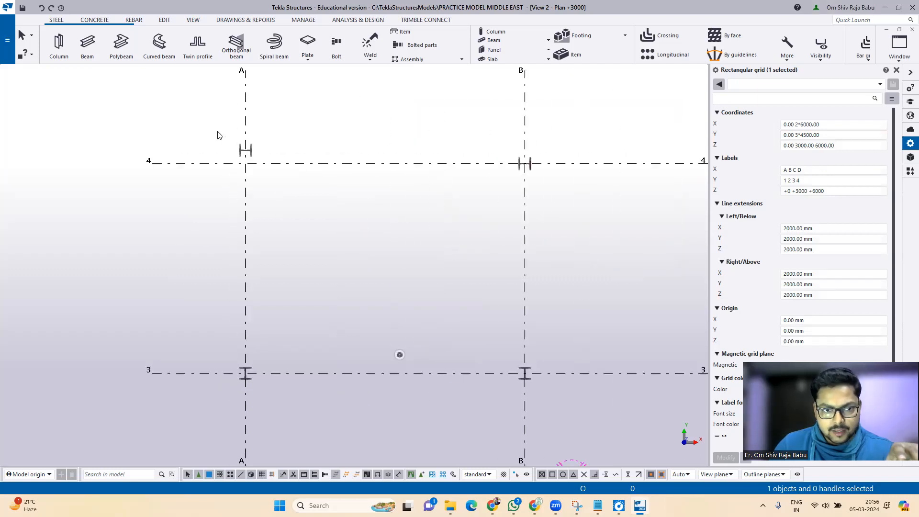
pyautogui.scroll(-5, 218, 135)
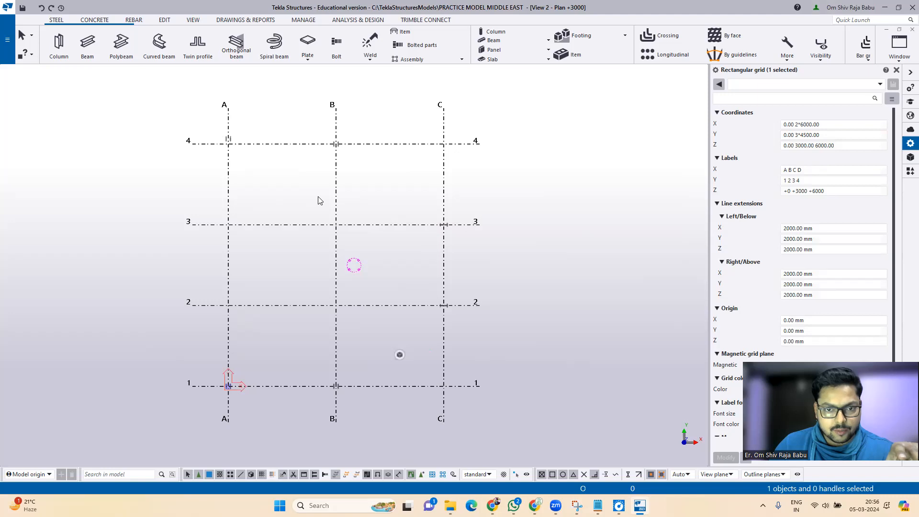
pyautogui.scroll(3, 320, 200)
pyautogui.scroll(-2, 319, 200)
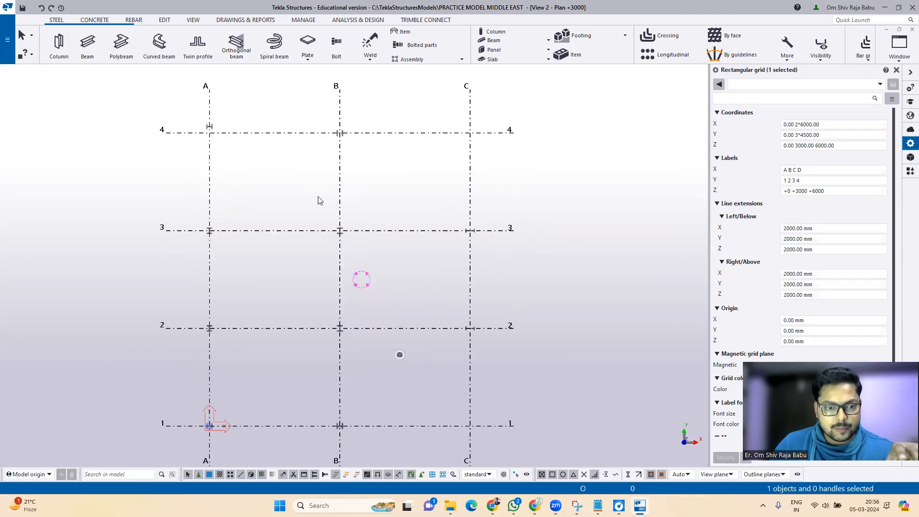
pyautogui.scroll(2, 197, 114)
pyautogui.moveTo(195, 116); pyautogui.dragTo(234, 162)
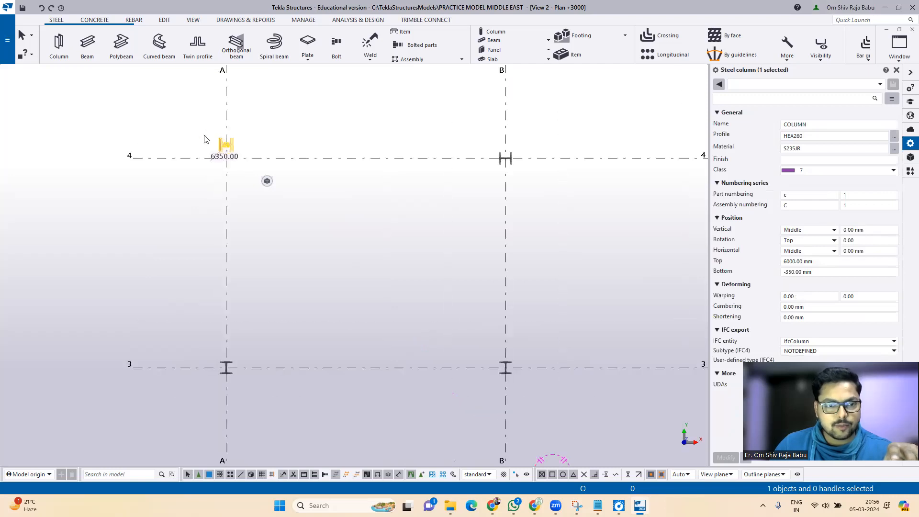
pyautogui.scroll(2, 196, 117)
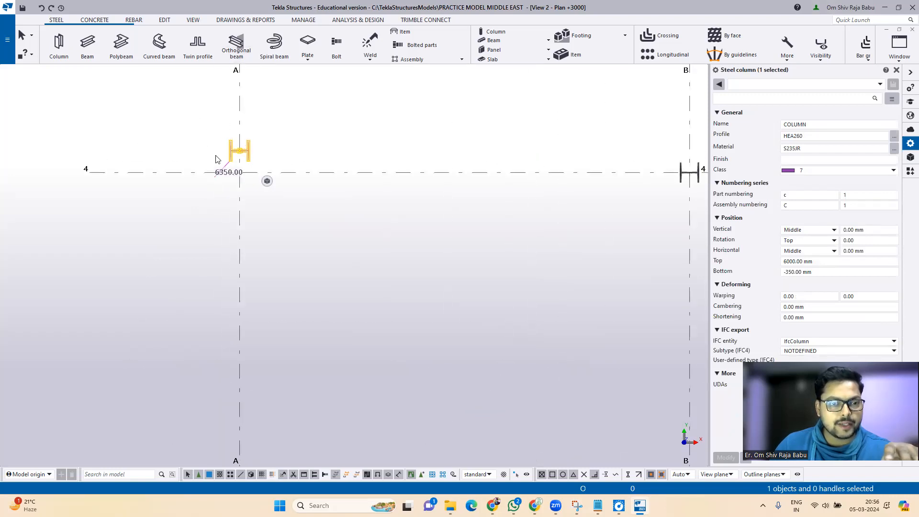
pyautogui.rightClick(307, 119)
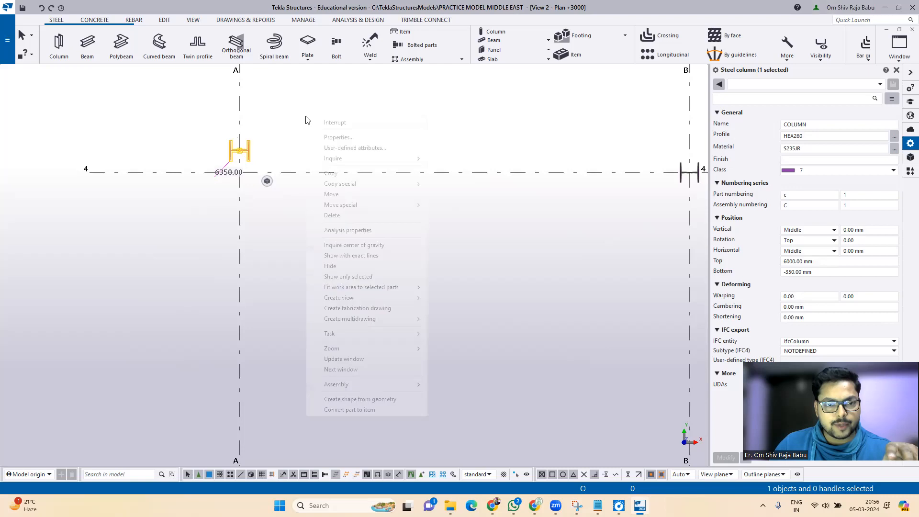
# Step: Move the column from its end point onto grid intersection A/4 and expand the view depth
pyautogui.click(331, 195)
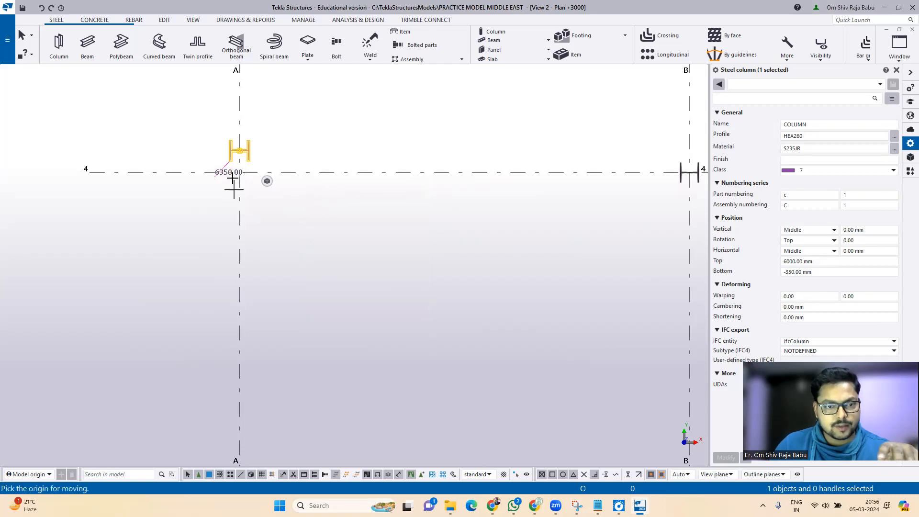
pyautogui.click(240, 150)
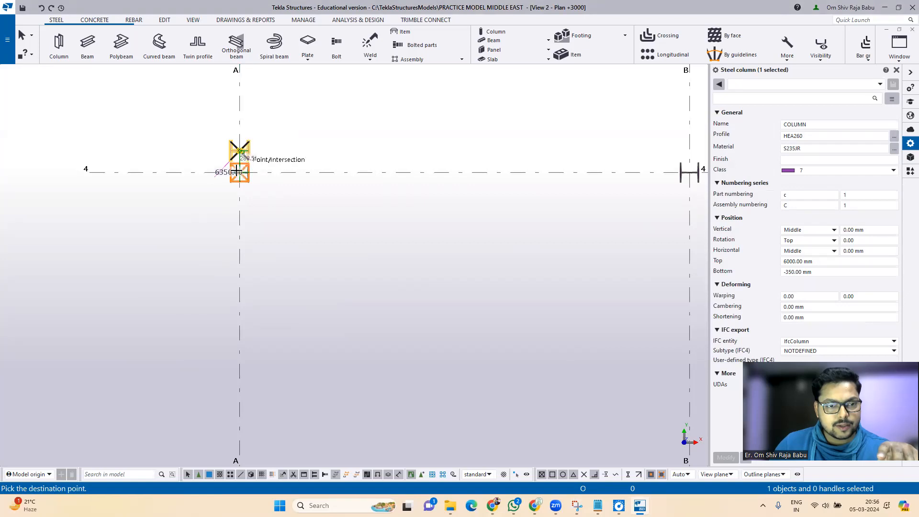
pyautogui.click(239, 172)
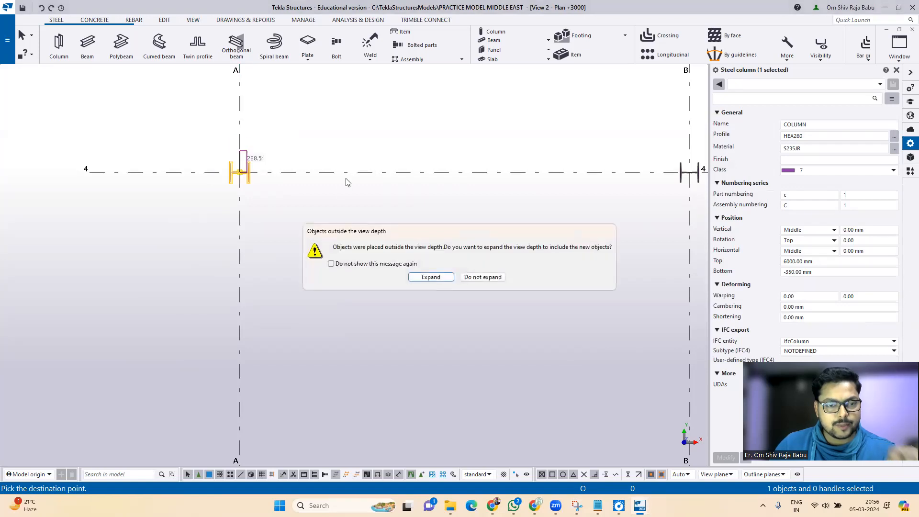
pyautogui.click(430, 278)
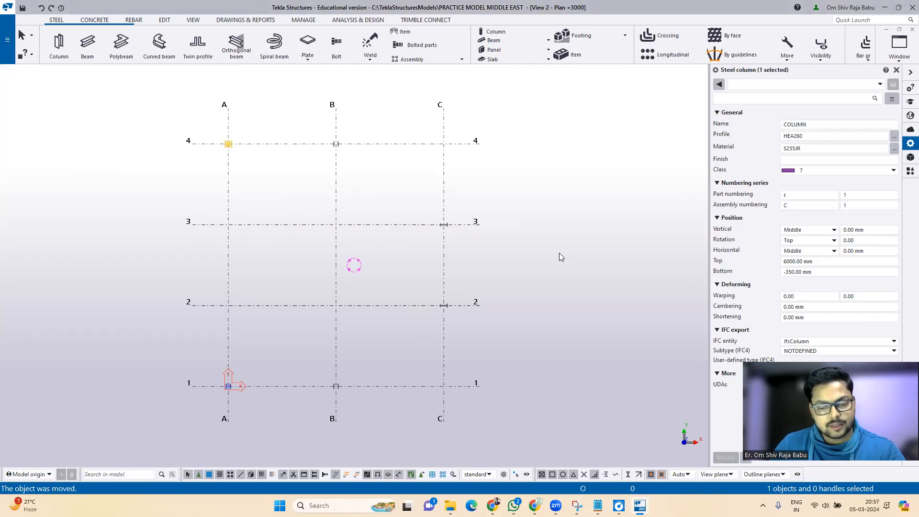
# Step: In 3D, undo the recent column changes and then redo them
pyautogui.hotkey('ctrl', 'p')
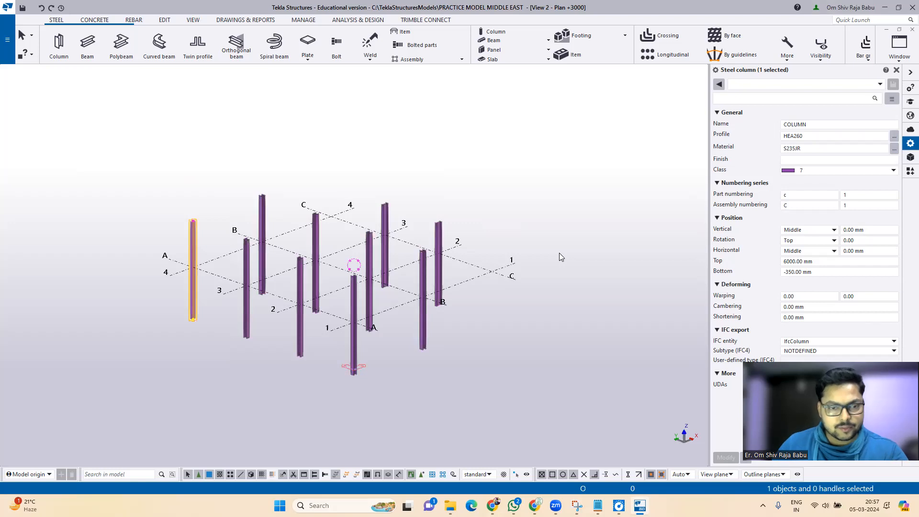
pyautogui.hotkey('alt', 'Left')
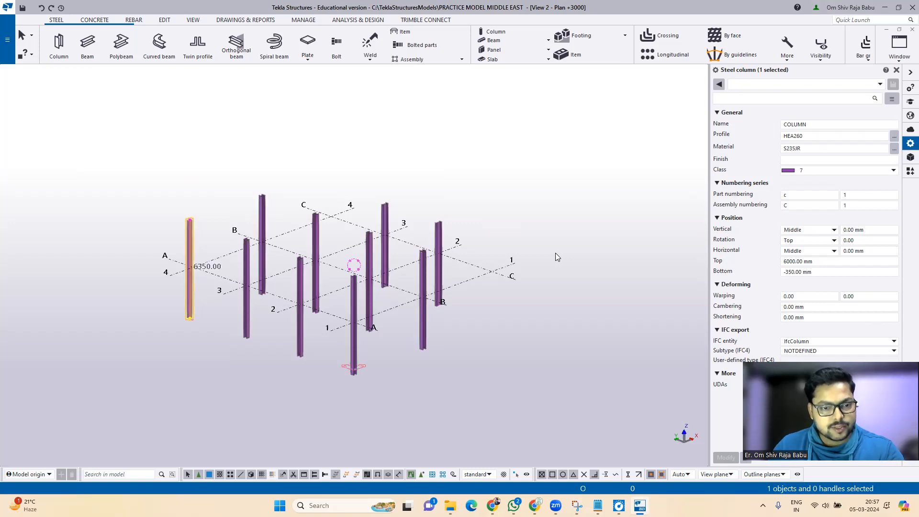
pyautogui.hotkey('ctrl', 'z')
pyautogui.hotkey('ctrl', 'z')
pyautogui.hotkey('ctrl', 'z')
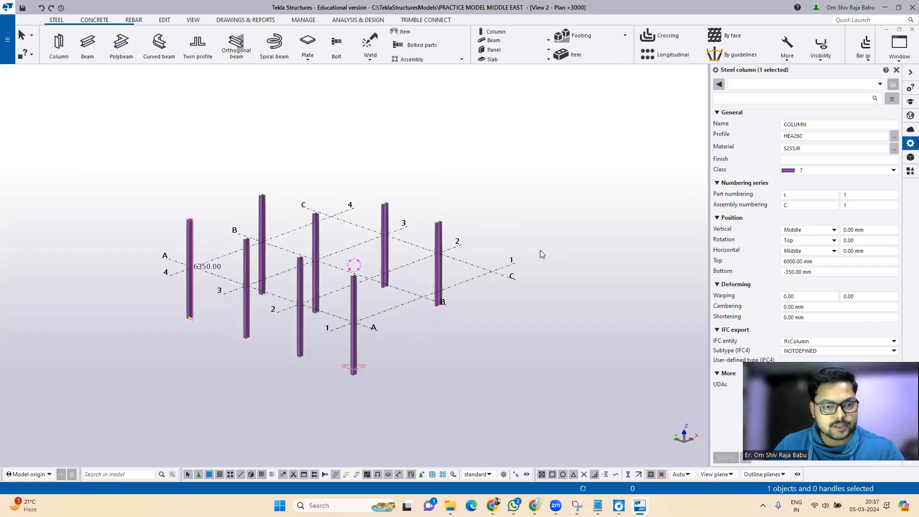
pyautogui.hotkey('ctrl', 'z')
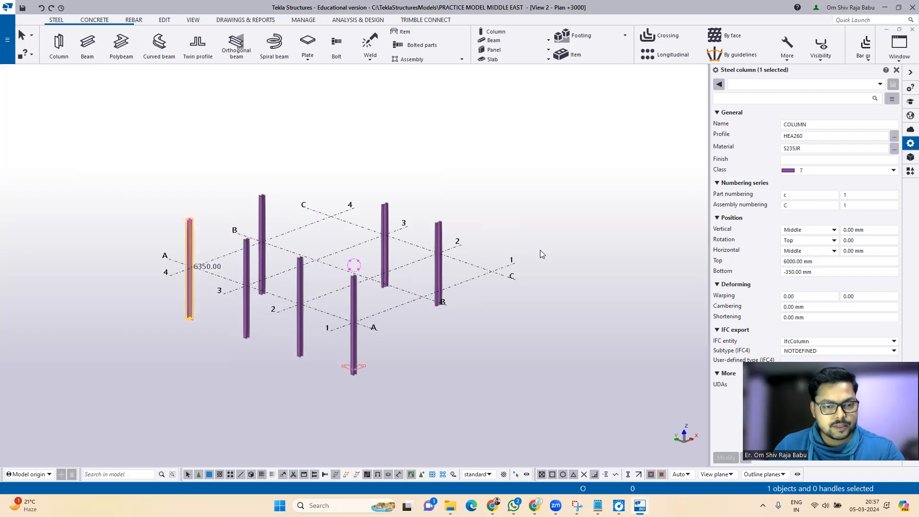
pyautogui.hotkey('ctrl', 'y')
pyautogui.hotkey('ctrl', 'y')
pyautogui.hotkey('ctrl', 'y')
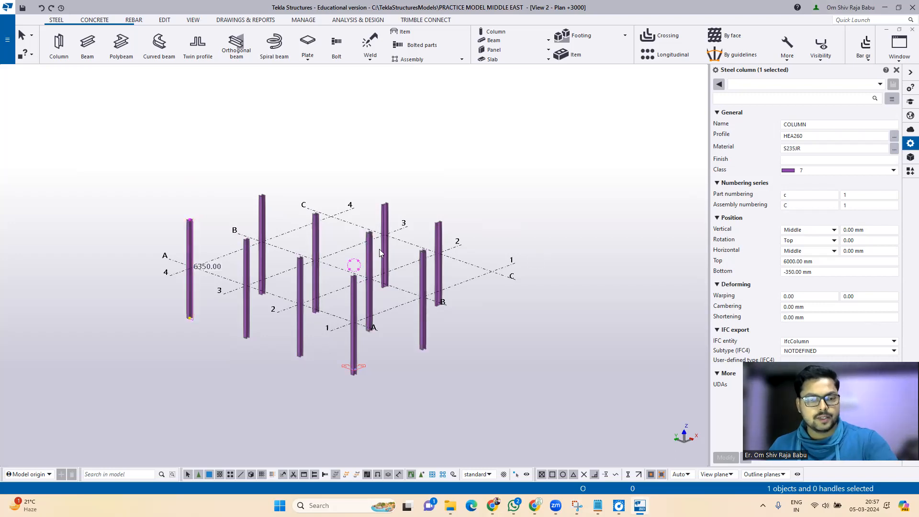
# Step: Delete the column at A/4 and return to the flat Plan +3000 view
pyautogui.keyDown('ctrl'); pyautogui.moveTo(531, 251); pyautogui.dragTo(396, 280, button='middle'); pyautogui.keyUp('ctrl')
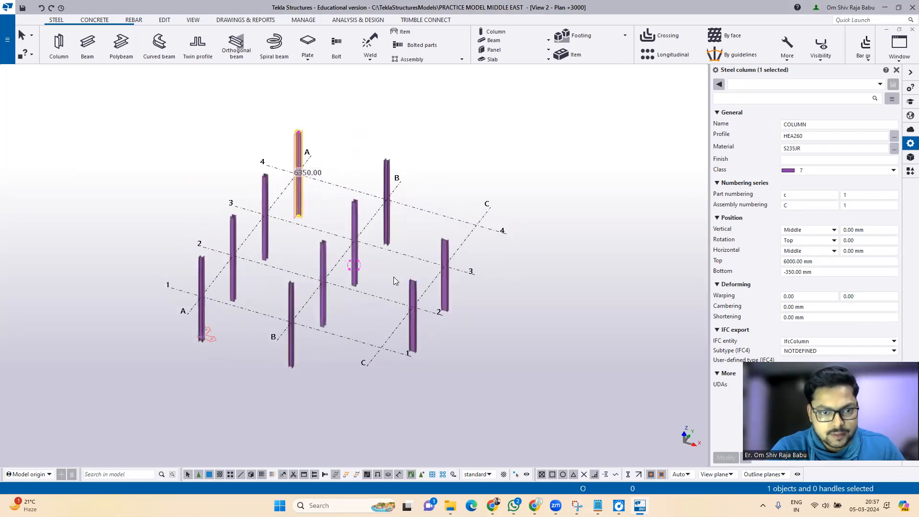
pyautogui.click(514, 254)
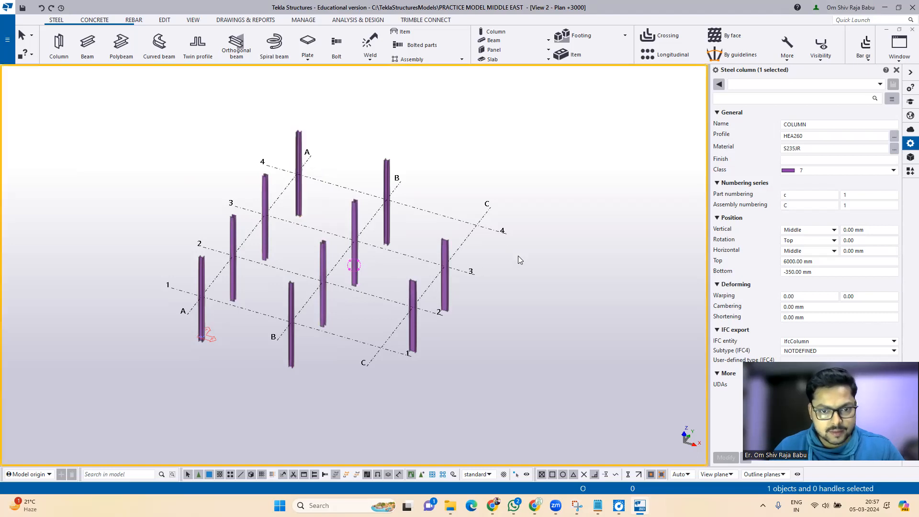
pyautogui.scroll(3, 287, 138)
pyautogui.scroll(3, 302, 200)
pyautogui.scroll(-2, 303, 200)
pyautogui.scroll(-4, 306, 191)
pyautogui.scroll(3, 314, 161)
pyautogui.click(316, 155)
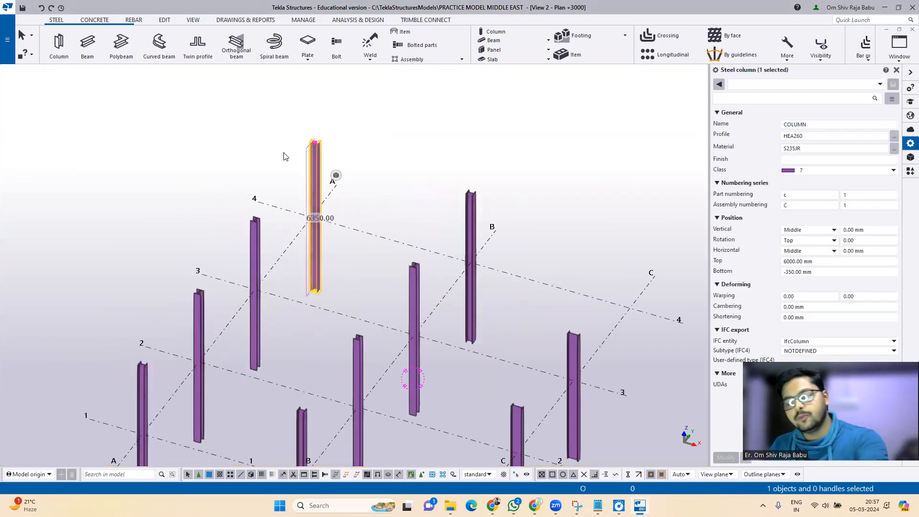
pyautogui.press('Delete')
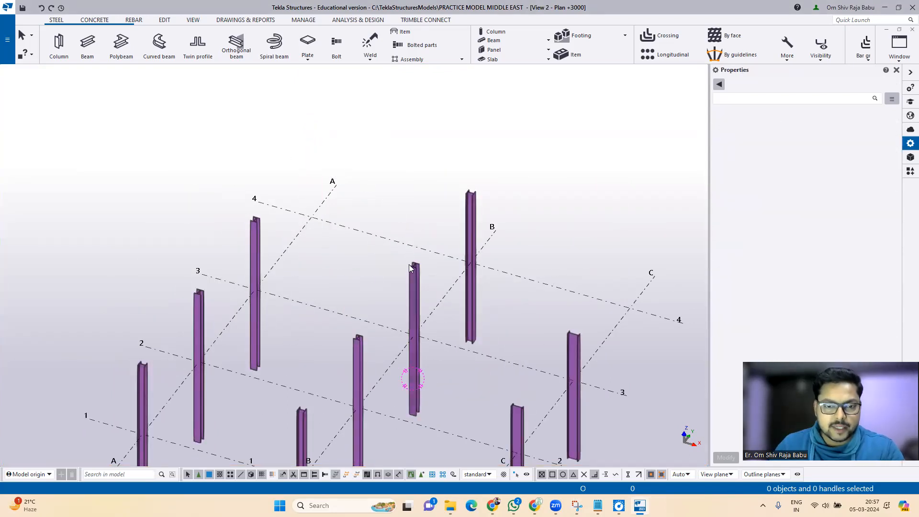
pyautogui.scroll(-4, 316, 124)
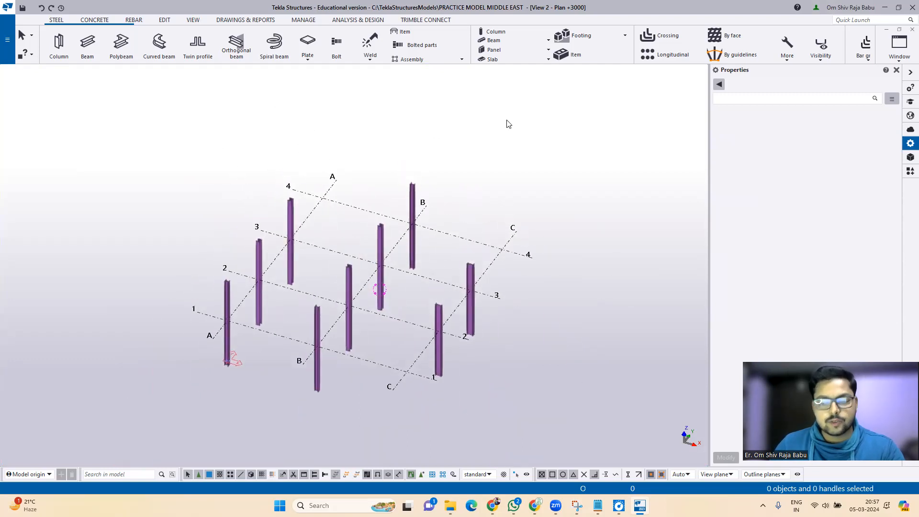
pyautogui.hotkey('ctrl', 'p')
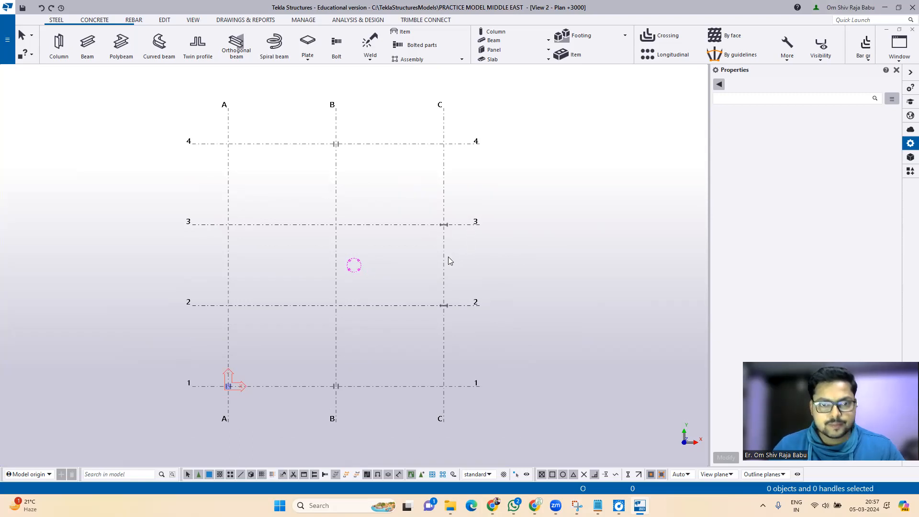
pyautogui.rightClick(579, 117)
# Step: Open the Plan +0 view from the named view list
pyautogui.click(690, 123)
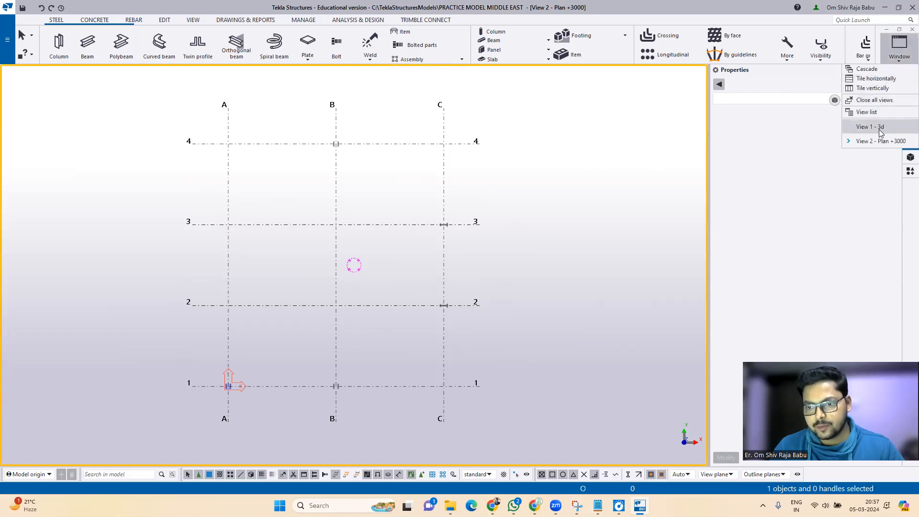
pyautogui.click(867, 112)
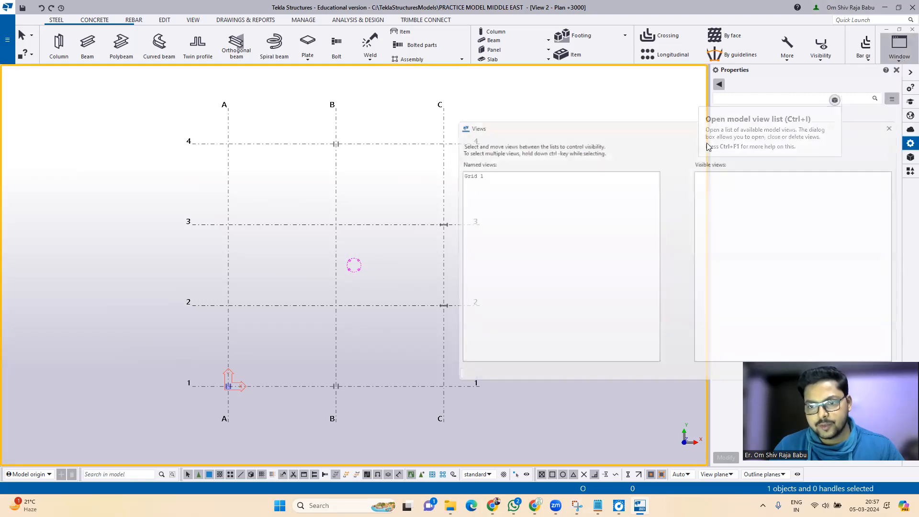
pyautogui.click(462, 221)
pyautogui.click(677, 255)
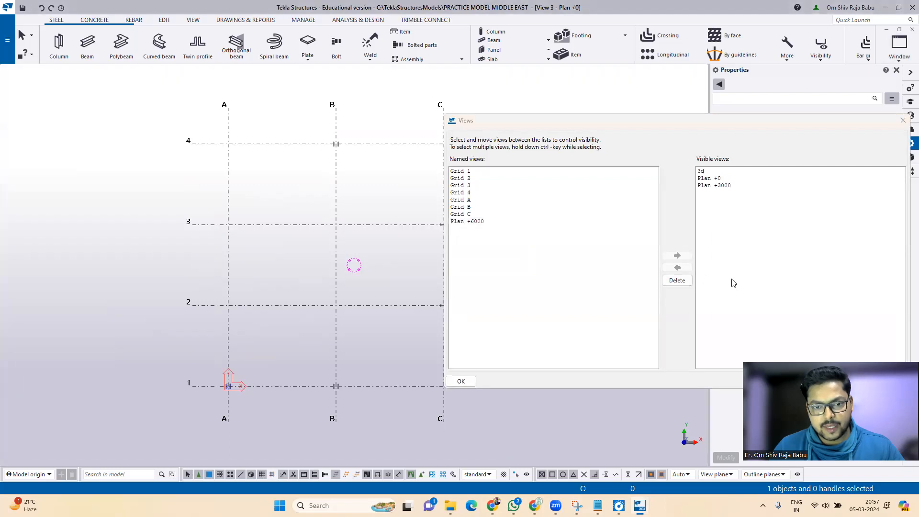
pyautogui.click(903, 120)
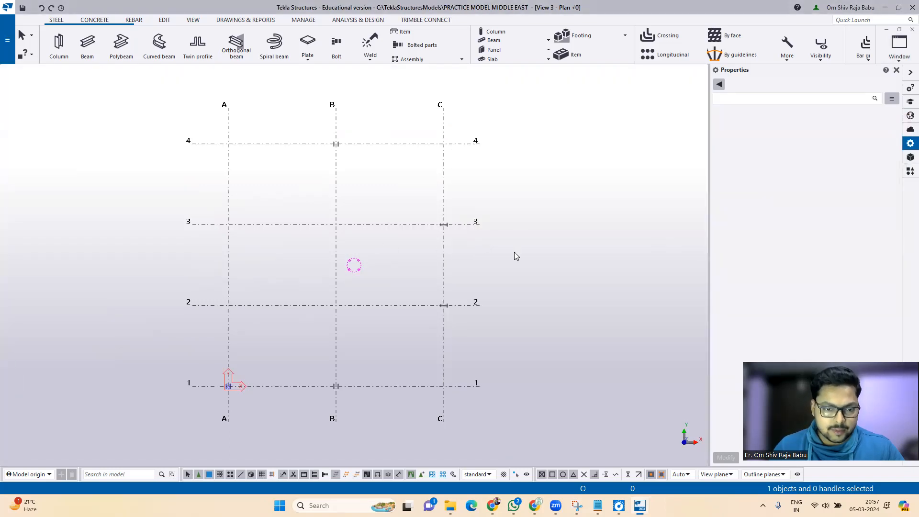
# Step: Switch Plan +0 to 3D and inspect the B/1 and B/4 columns and the grid
pyautogui.moveTo(462, 341); pyautogui.dragTo(440, 321, button='middle')
pyautogui.hotkey('ctrl', 'p')
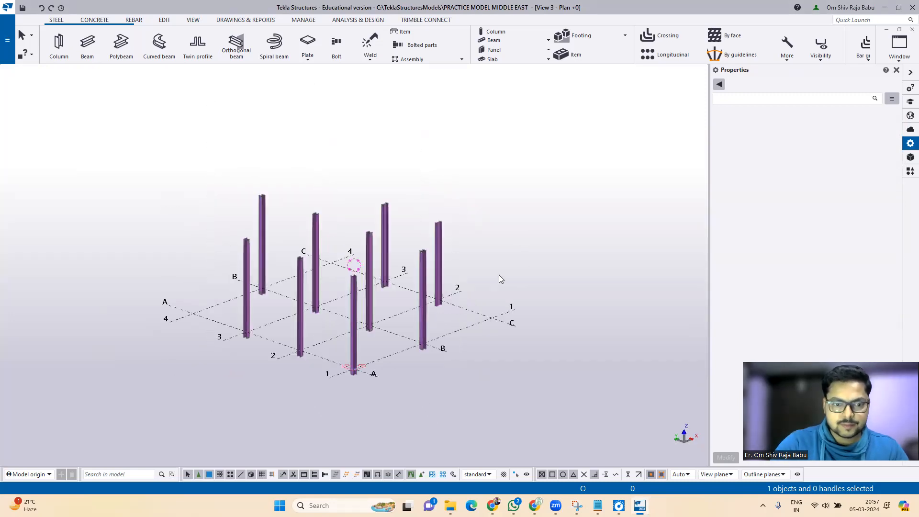
pyautogui.keyDown('ctrl'); pyautogui.moveTo(554, 294); pyautogui.dragTo(265, 307, button='middle'); pyautogui.keyUp('ctrl')
pyautogui.scroll(2, 232, 282)
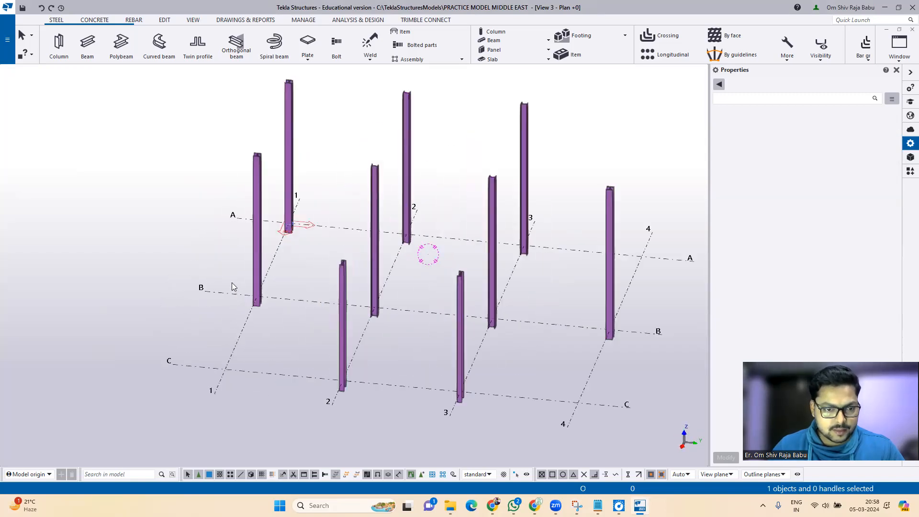
pyautogui.click(257, 267)
pyautogui.moveTo(188, 290); pyautogui.dragTo(316, 332, button='middle')
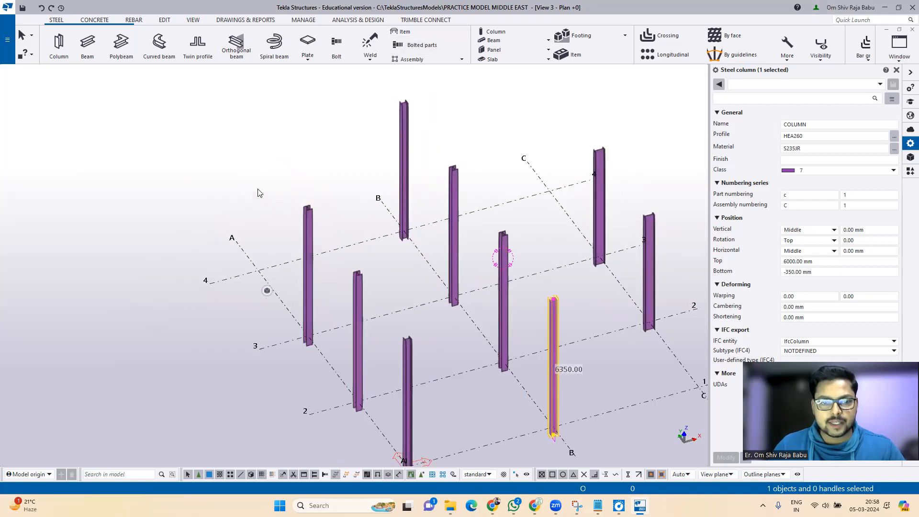
pyautogui.scroll(-2, 258, 193)
pyautogui.click(320, 224)
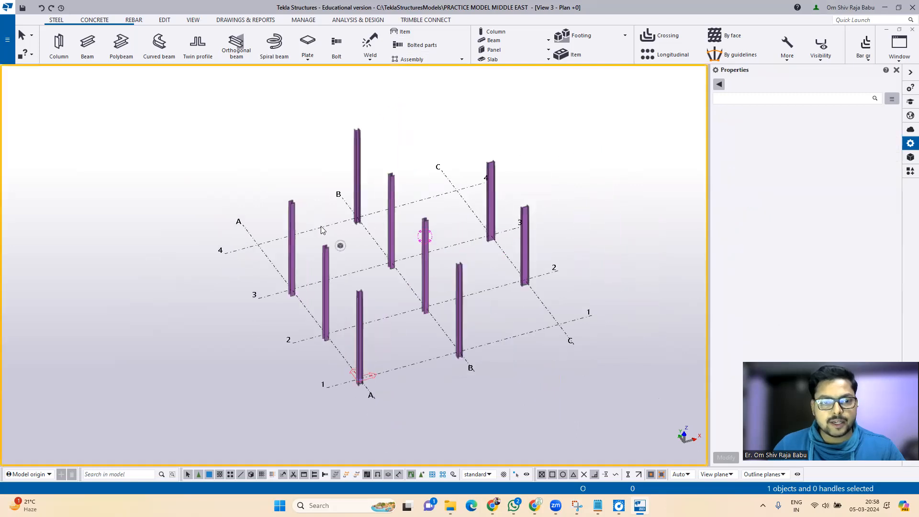
pyautogui.scroll(2, 361, 156)
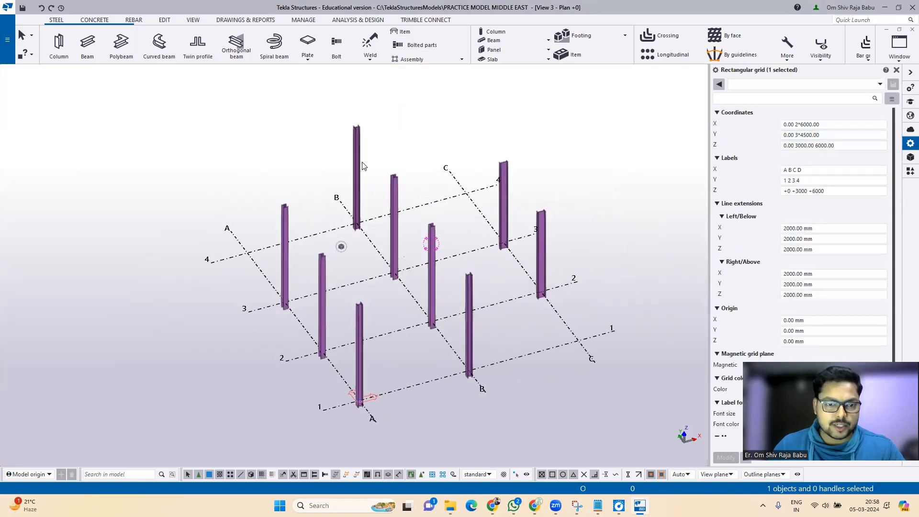
pyautogui.click(356, 177)
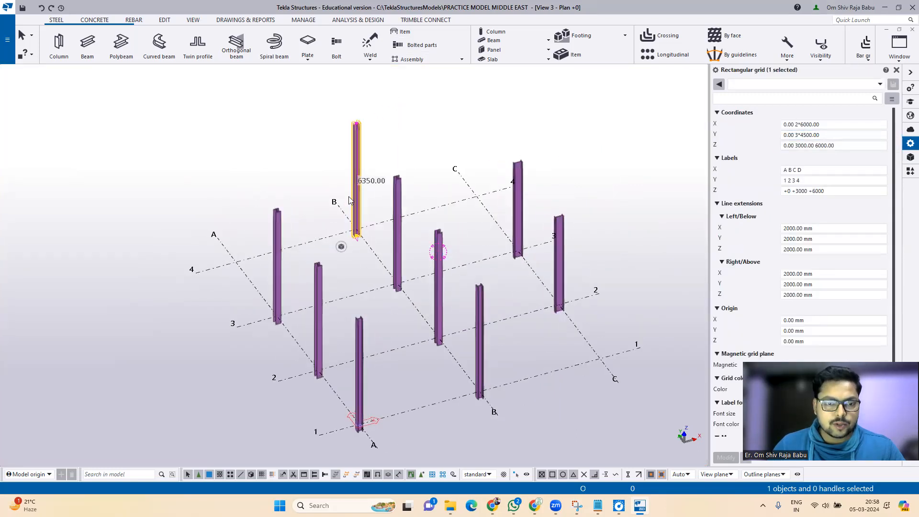
# Step: Move the HEA260 column -6000 mm in X onto grid intersection A/4
pyautogui.rightClick(257, 88)
pyautogui.moveTo(302, 178)
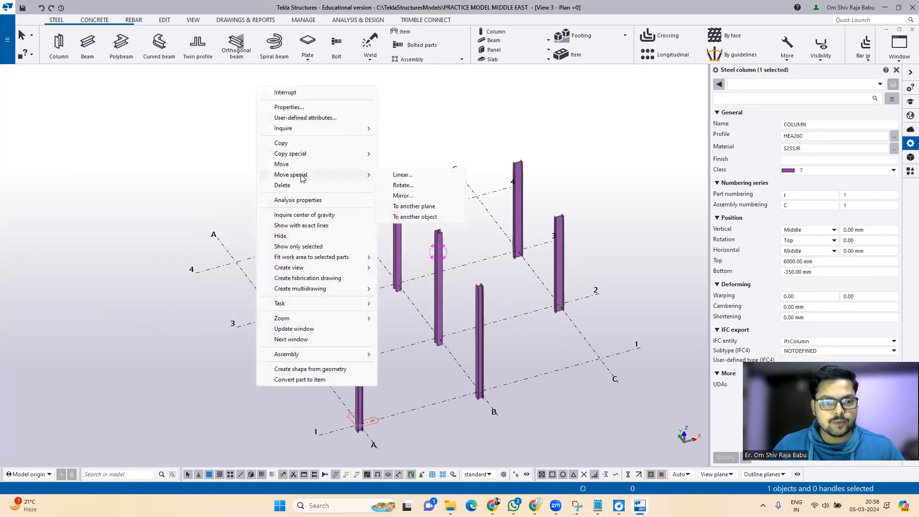
pyautogui.click(399, 175)
pyautogui.click(106, 157)
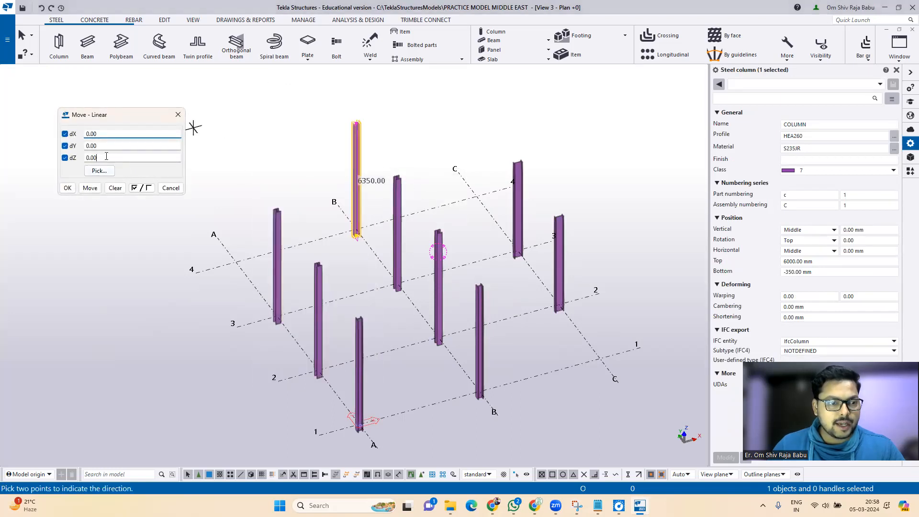
pyautogui.doubleClick(91, 133)
pyautogui.write('-6000')
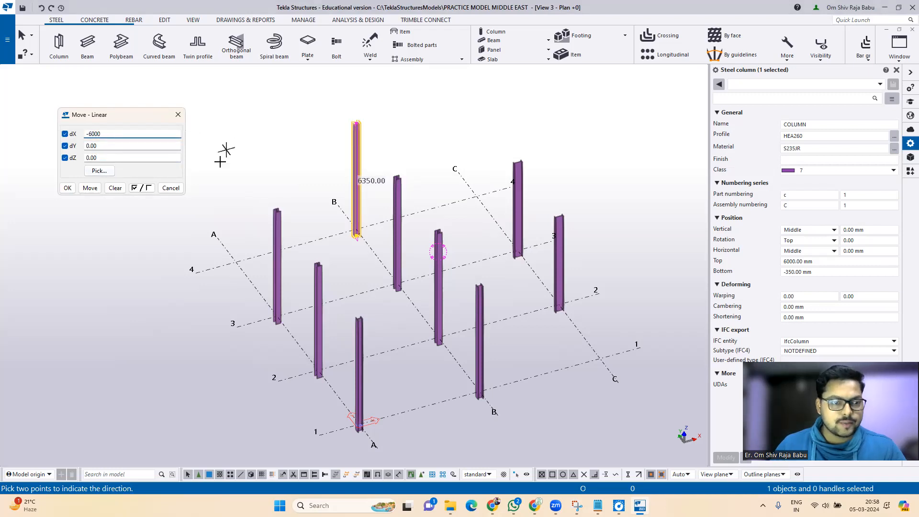
pyautogui.click(90, 188)
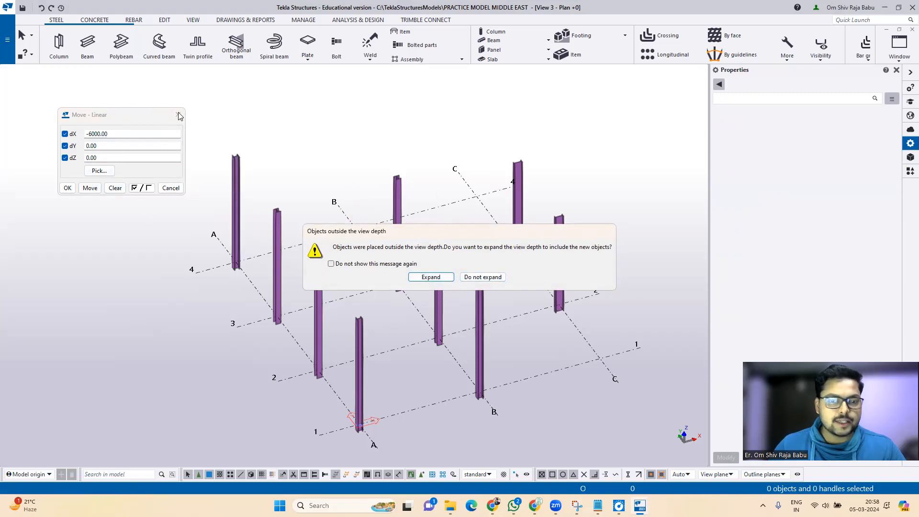
pyautogui.click(482, 277)
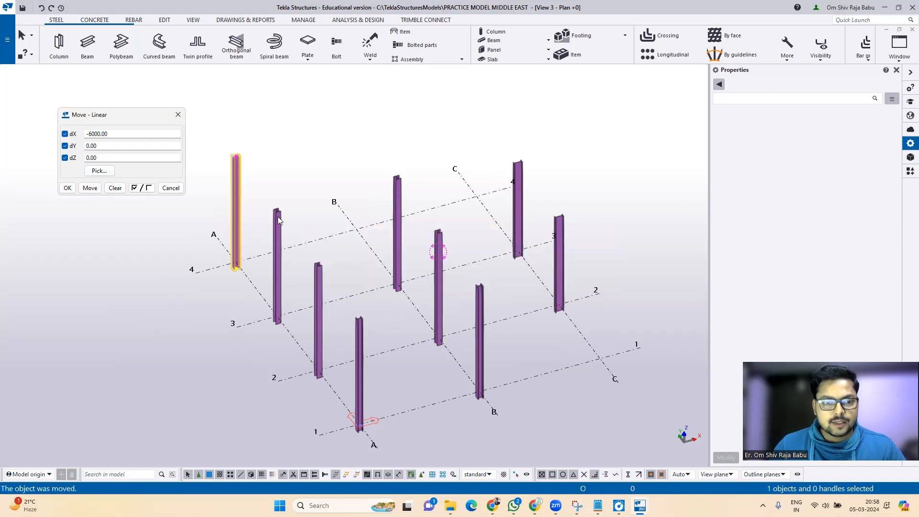
pyautogui.click(178, 115)
# Step: Select the A/4 column and bring up its Copy special options
pyautogui.rightClick(234, 122)
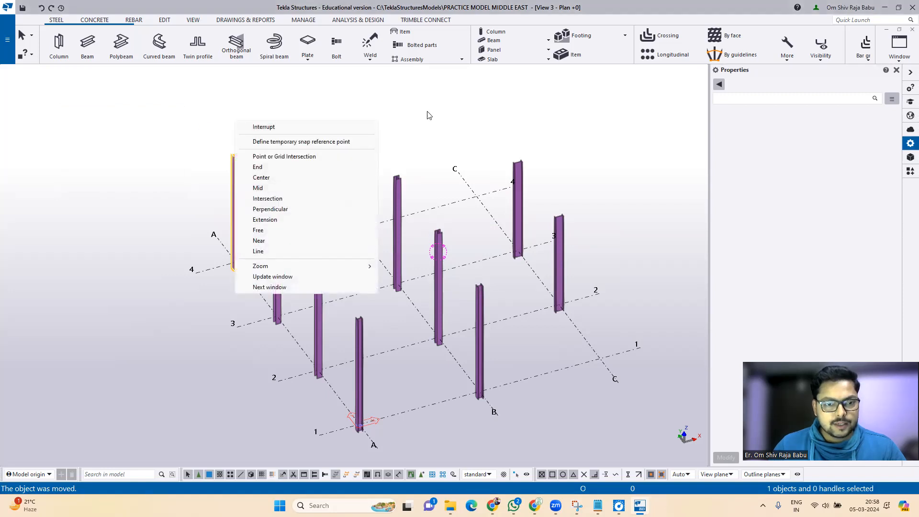
pyautogui.click(333, 127)
pyautogui.click(236, 181)
pyautogui.rightClick(242, 149)
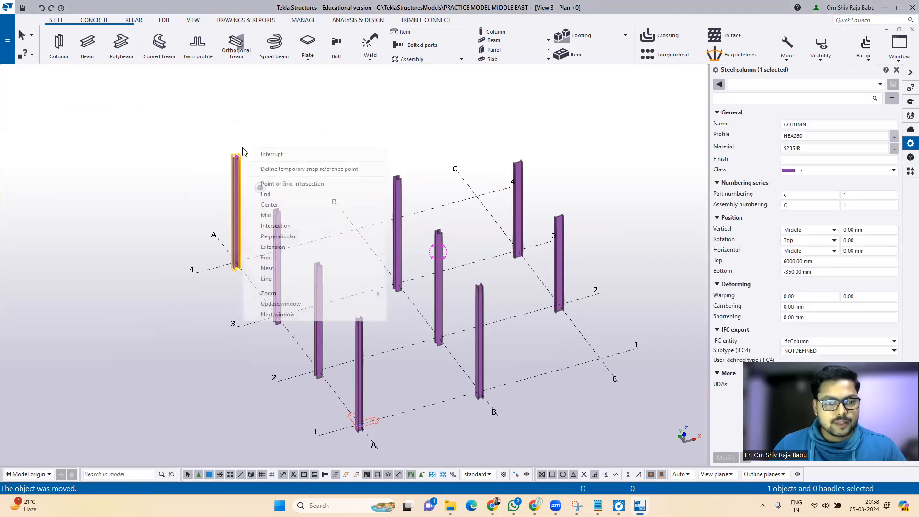
pyautogui.rightClick(234, 175)
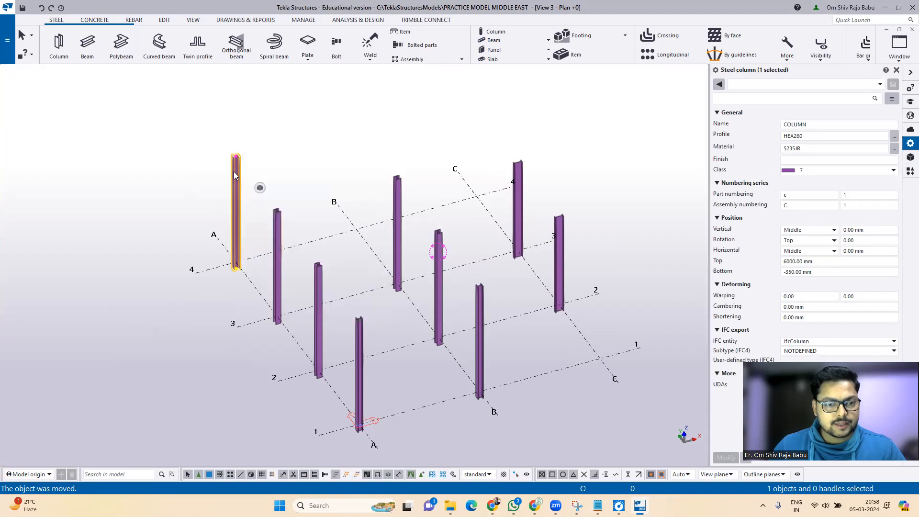
pyautogui.press('Escape')
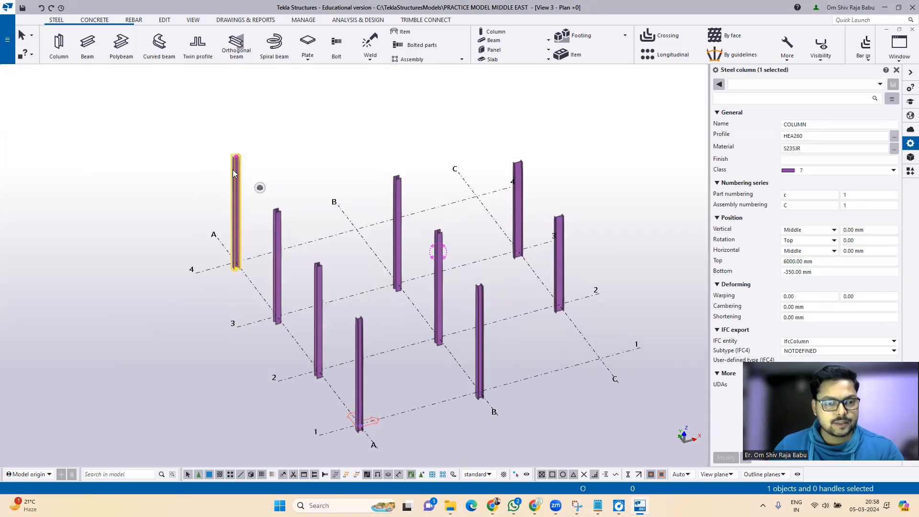
pyautogui.rightClick(245, 203)
# Step: Make a linear copy of the A/4 column 6000 mm in X and expand the view depth
pyautogui.moveTo(276, 239)
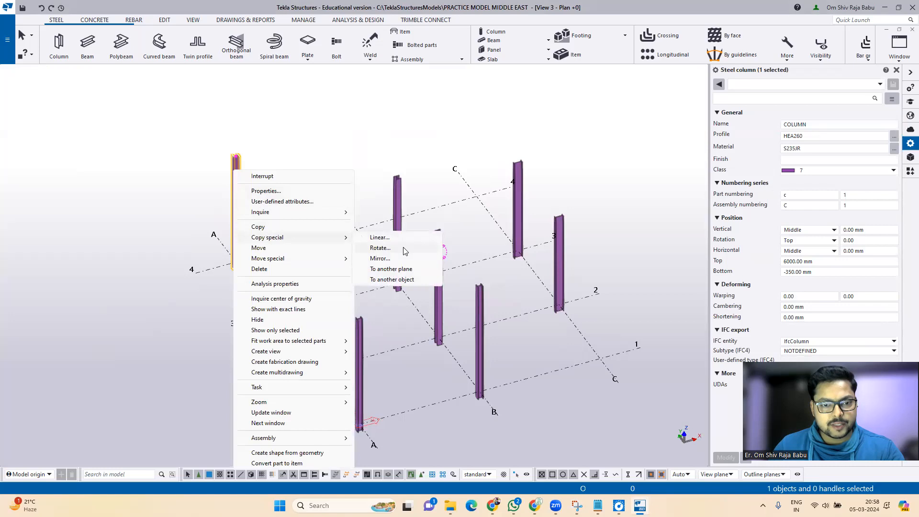
pyautogui.click(371, 238)
pyautogui.click(82, 99)
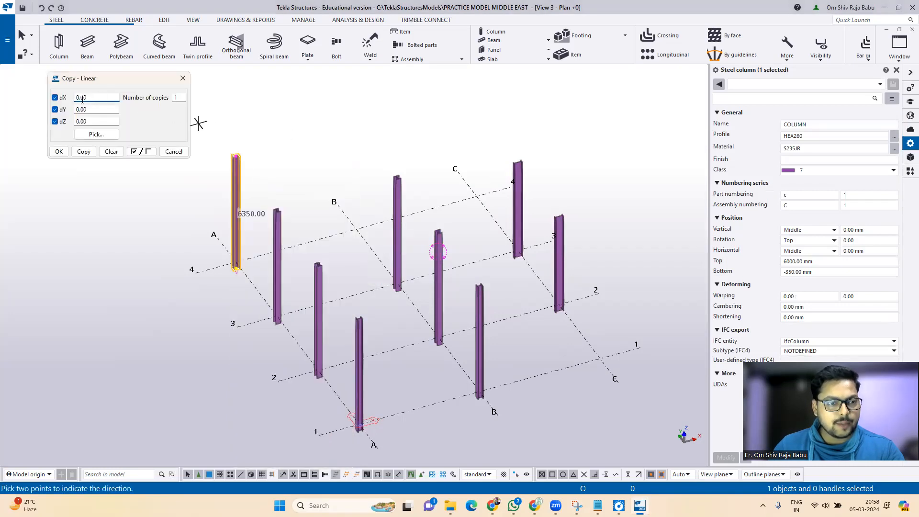
pyautogui.write('6000')
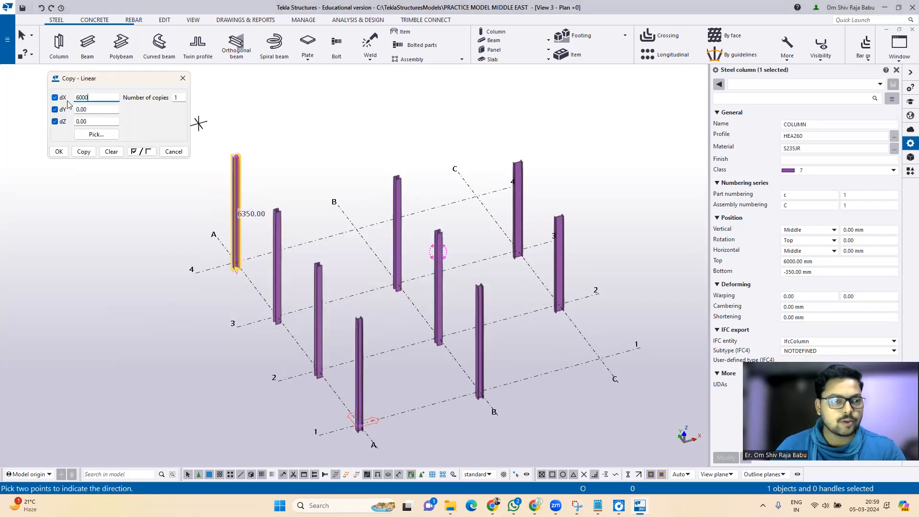
pyautogui.click(83, 152)
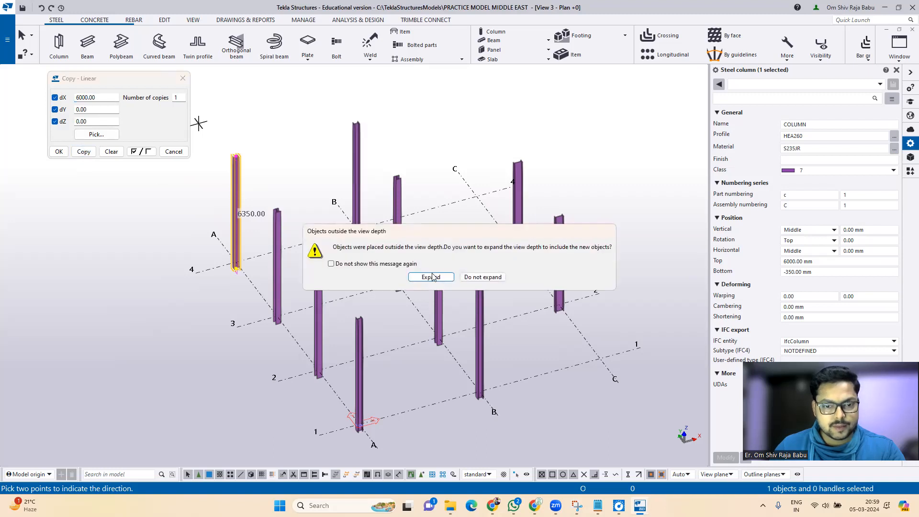
pyautogui.click(430, 277)
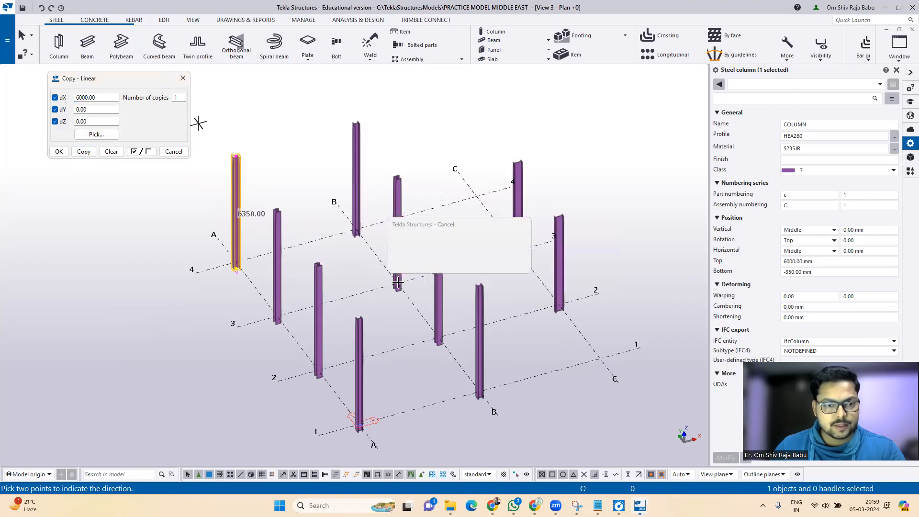
pyautogui.click(182, 78)
# Step: Deselect the copied column and bring up the list of open model views
pyautogui.scroll(3, 247, 215)
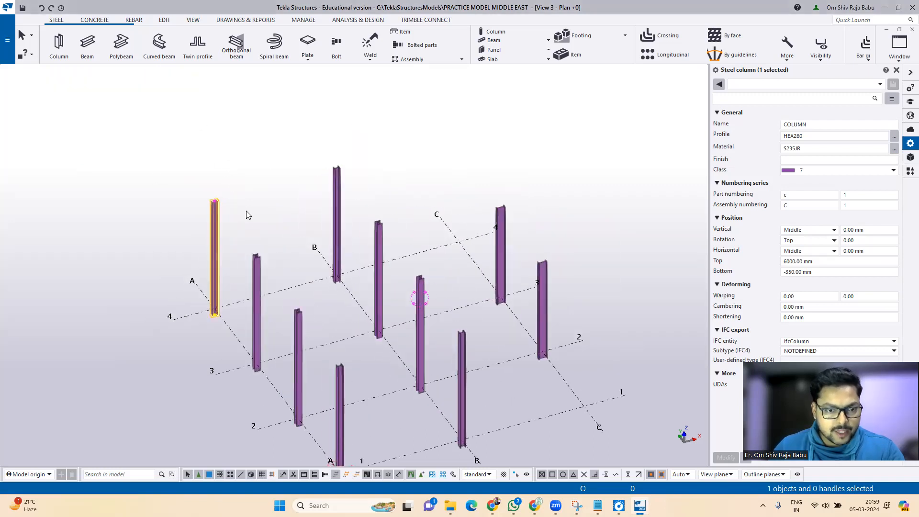
pyautogui.scroll(2, 247, 214)
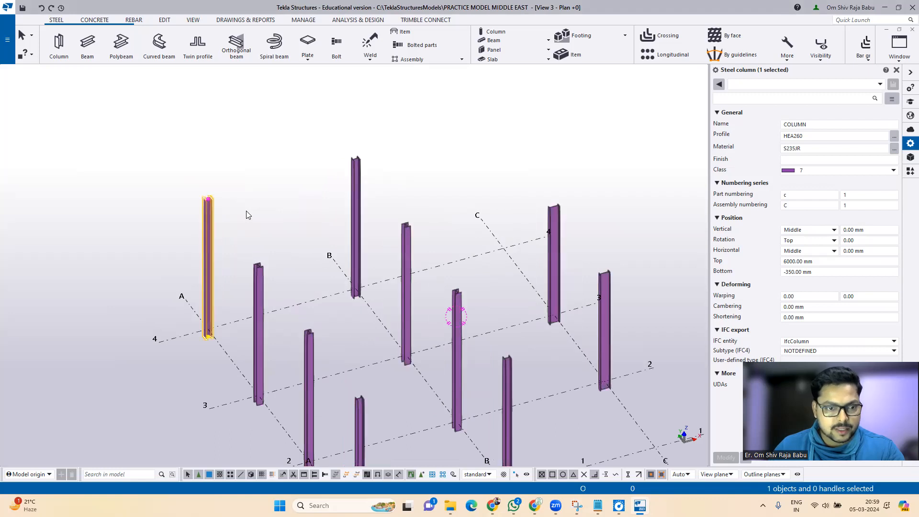
pyautogui.click(254, 215)
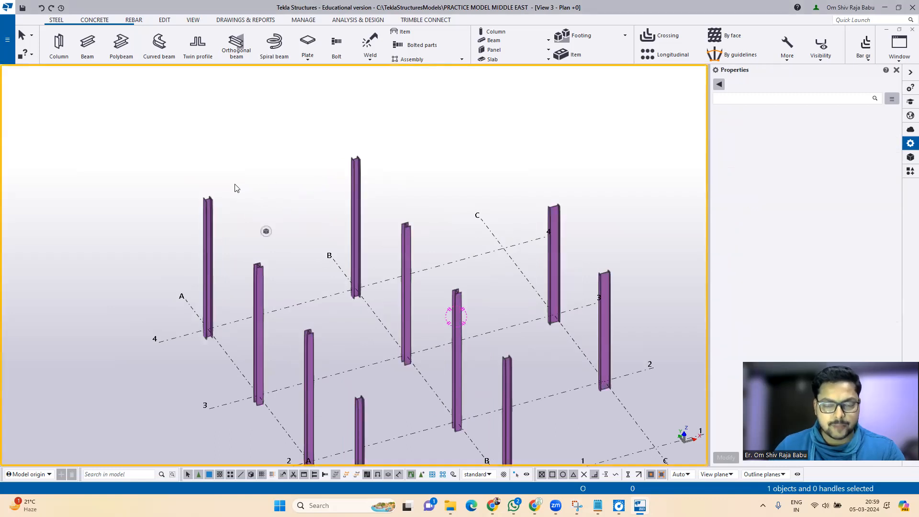
pyautogui.scroll(-3, 235, 187)
pyautogui.click(900, 57)
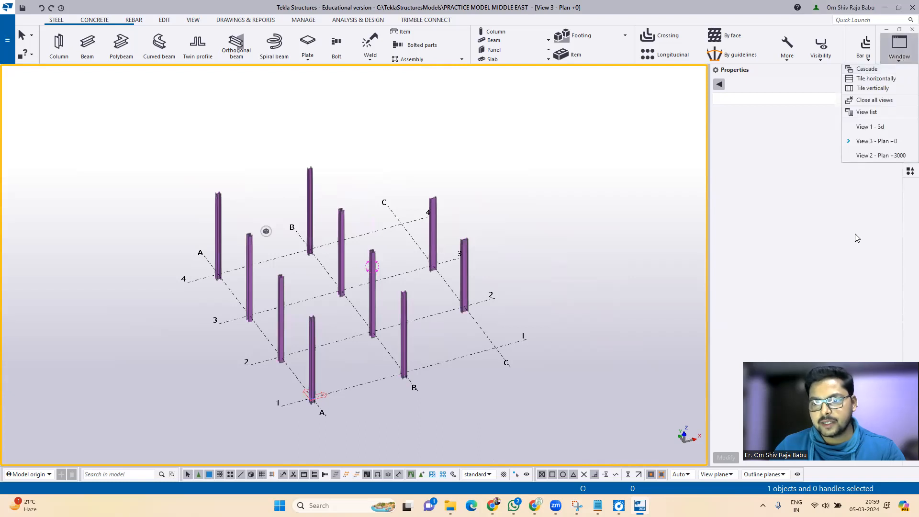
# Step: In Plan +3000, place an IPE400 beam from B/3 to C/3
pyautogui.click(880, 155)
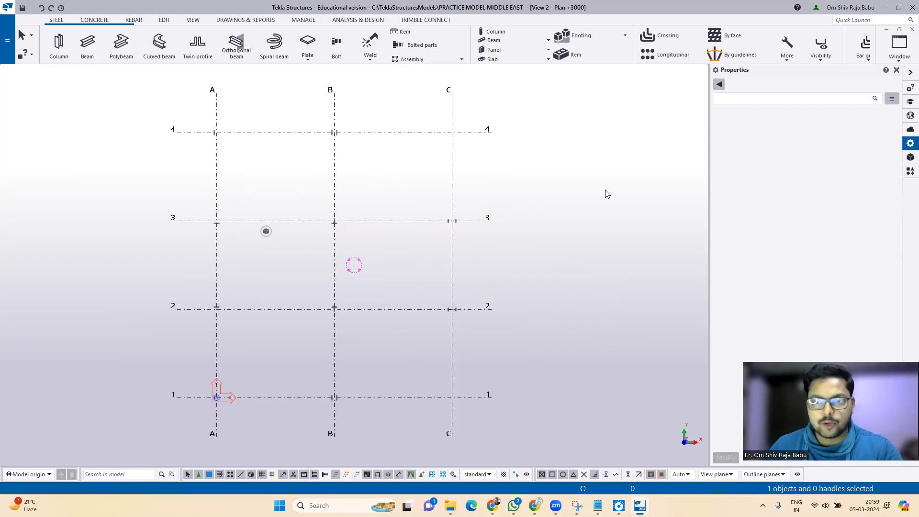
pyautogui.click(85, 45)
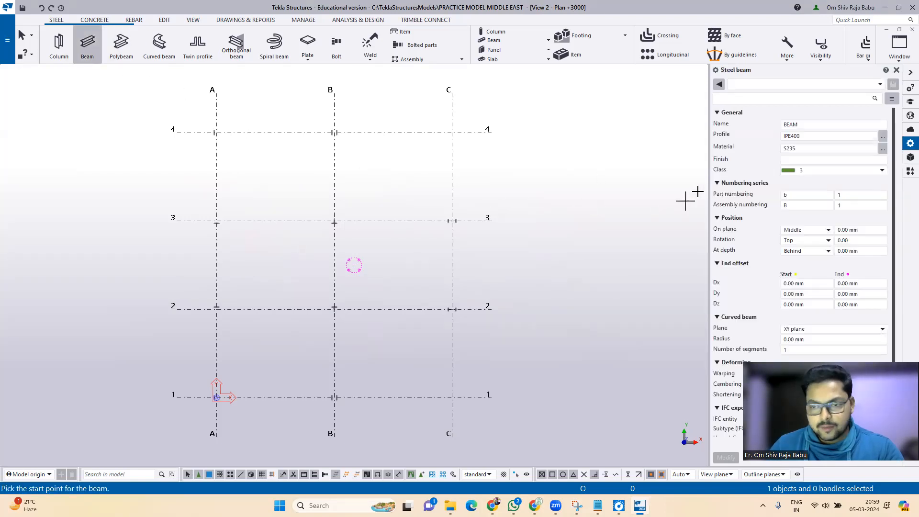
pyautogui.click(813, 135)
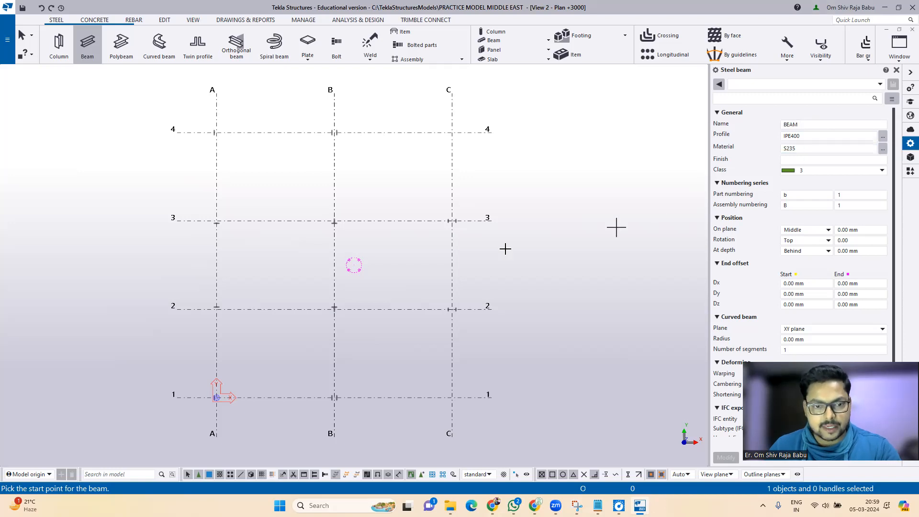
pyautogui.scroll(3, 321, 231)
pyautogui.scroll(2, 320, 223)
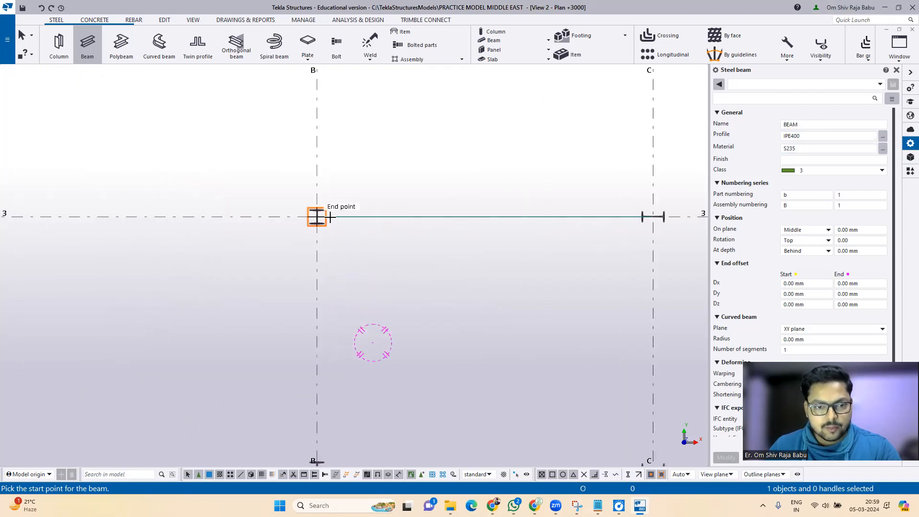
pyautogui.click(316, 216)
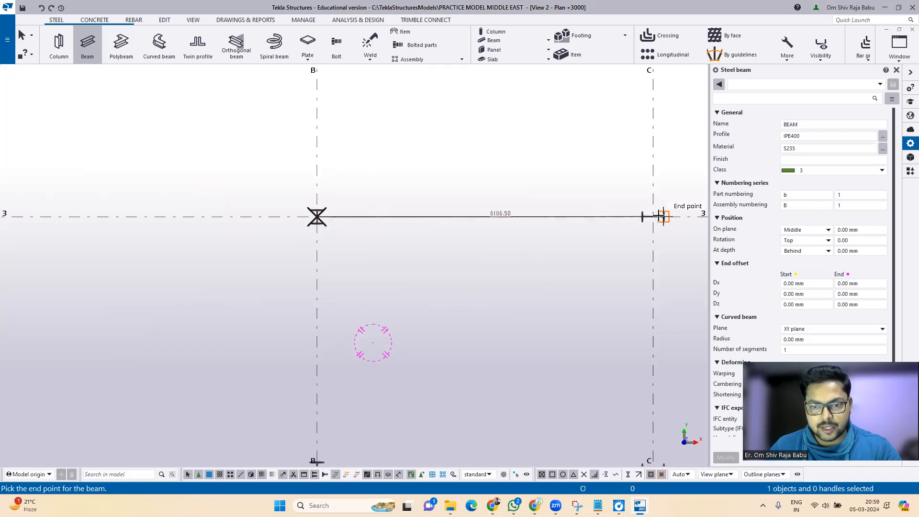
pyautogui.click(653, 217)
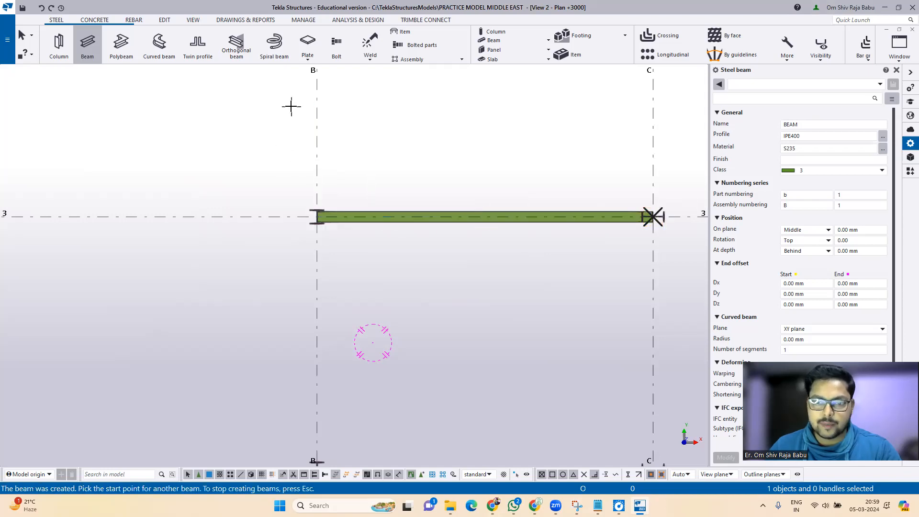
# Step: Add IPE400 beams from B/2 to C/2 and from C/2 to C/3
pyautogui.scroll(-4, 307, 113)
pyautogui.scroll(-1, 396, 226)
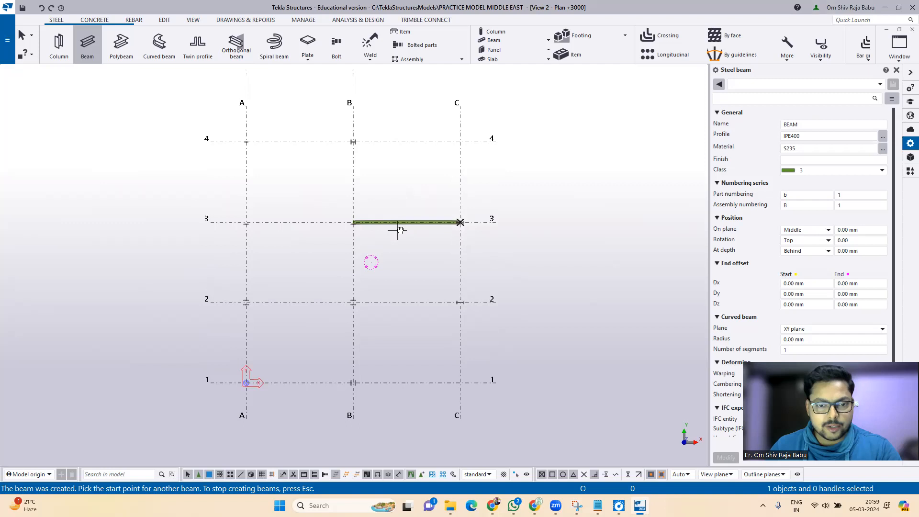
pyautogui.scroll(3, 356, 302)
pyautogui.scroll(2, 356, 303)
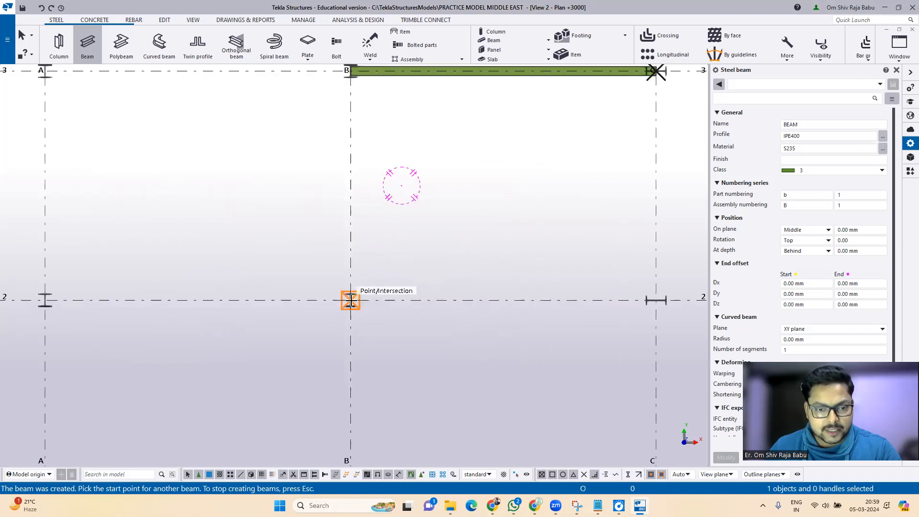
pyautogui.click(351, 300)
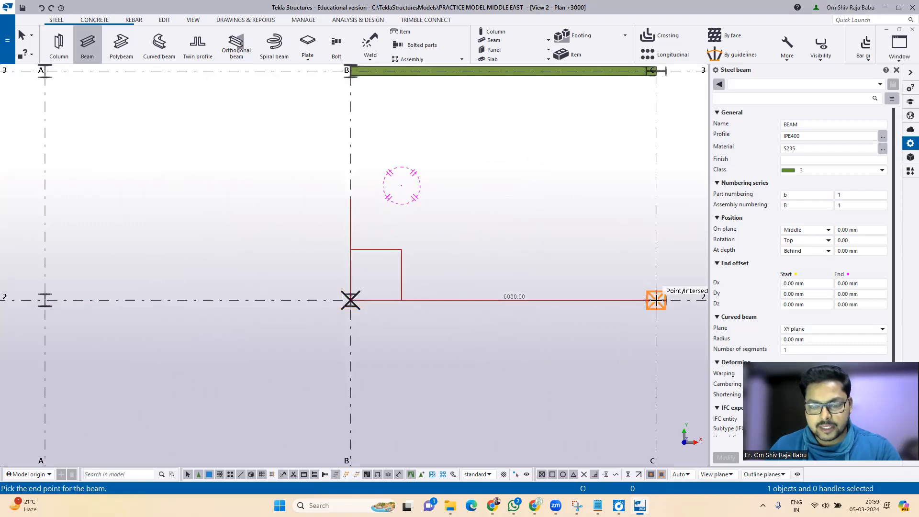
pyautogui.click(656, 300)
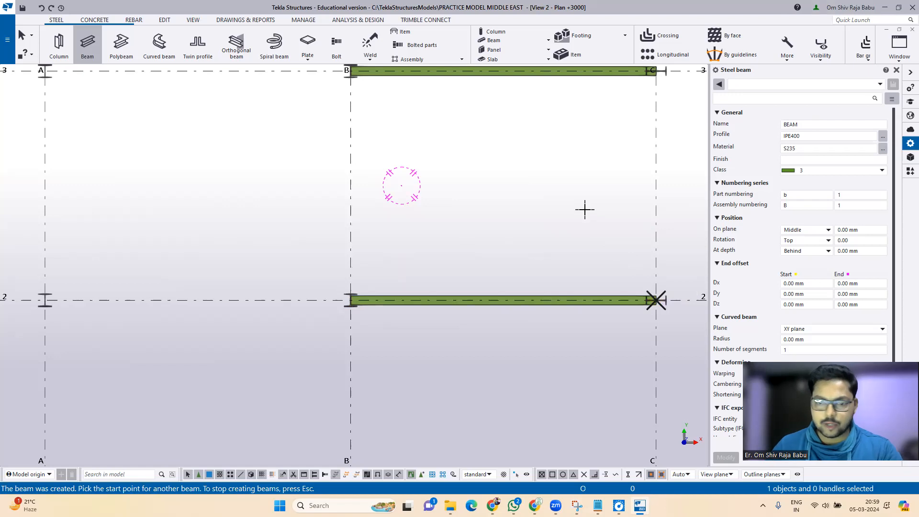
pyautogui.scroll(-2, 428, 220)
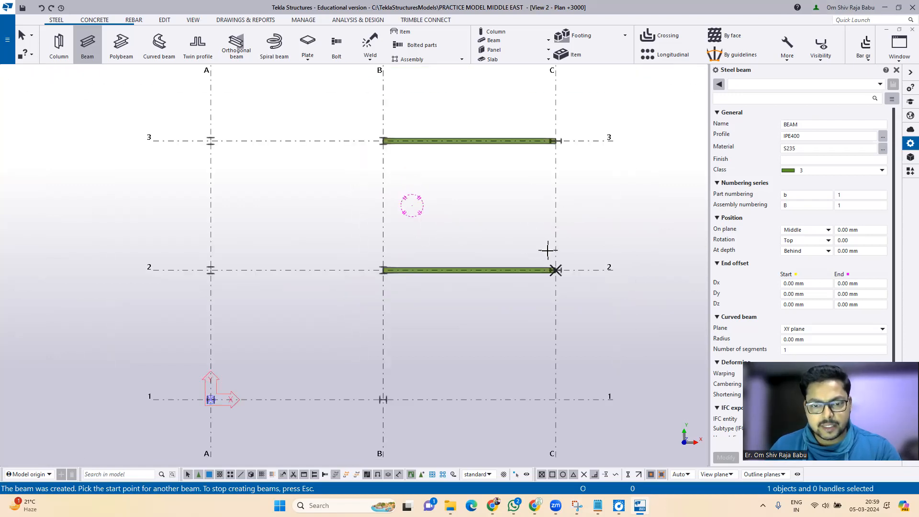
pyautogui.scroll(2, 545, 248)
pyautogui.scroll(2, 559, 284)
pyautogui.click(559, 283)
pyautogui.scroll(-3, 556, 285)
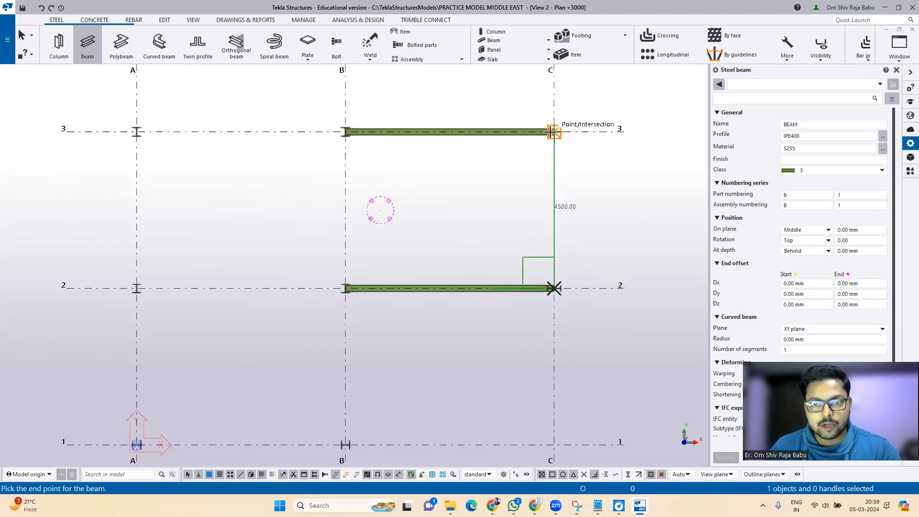
pyautogui.click(553, 132)
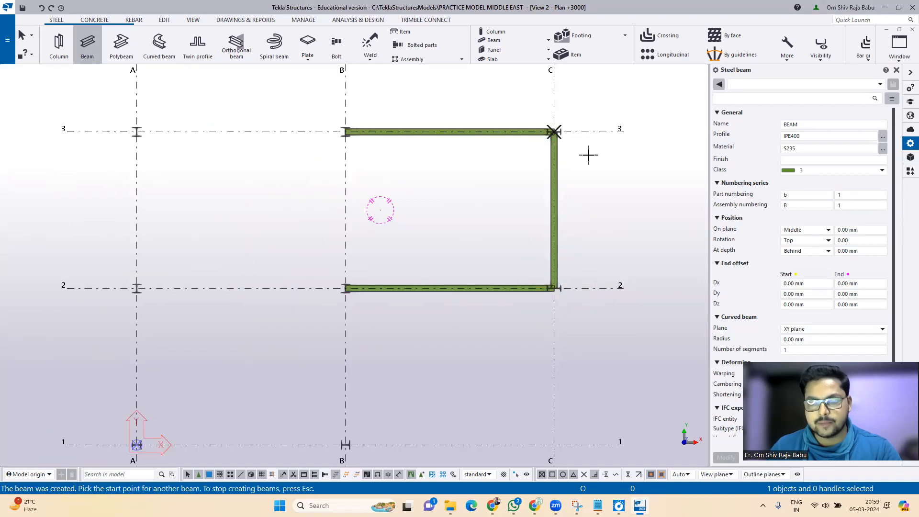
pyautogui.press('Escape')
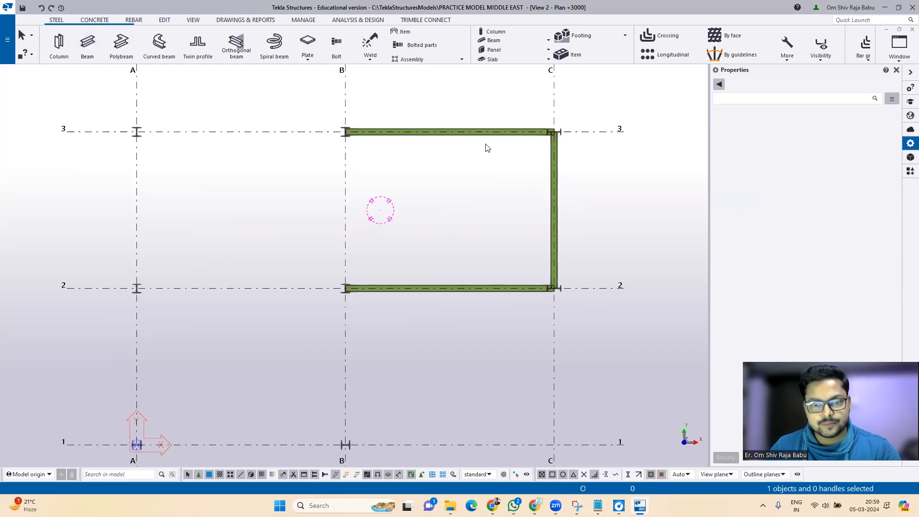
# Step: Change the material of the three B–C bay beams to S235JR
pyautogui.click(422, 130)
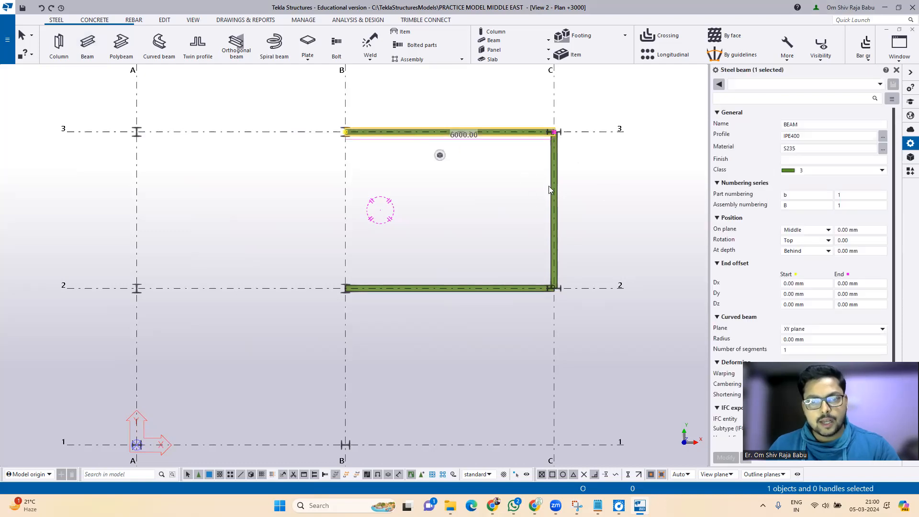
pyautogui.keyDown('ctrl'); pyautogui.click(555, 196); pyautogui.keyUp('ctrl')
pyautogui.keyDown('ctrl'); pyautogui.click(505, 288); pyautogui.keyUp('ctrl')
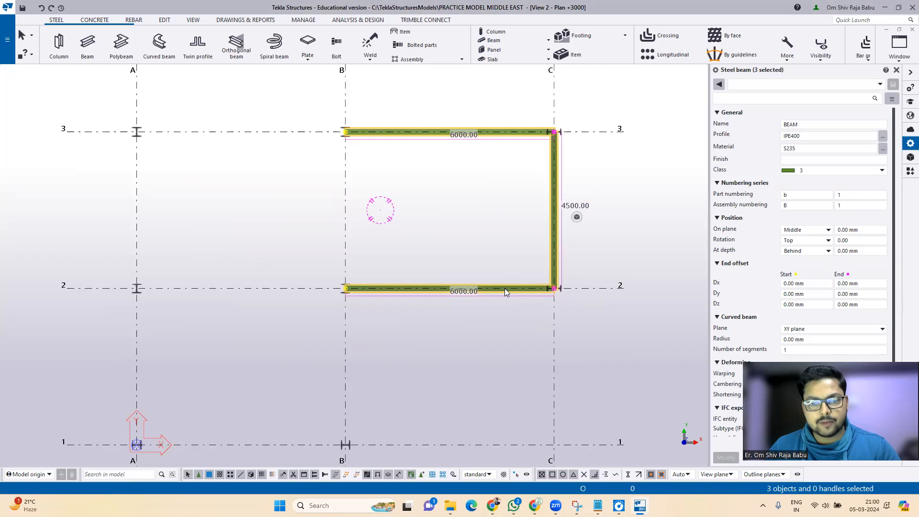
pyautogui.click(882, 150)
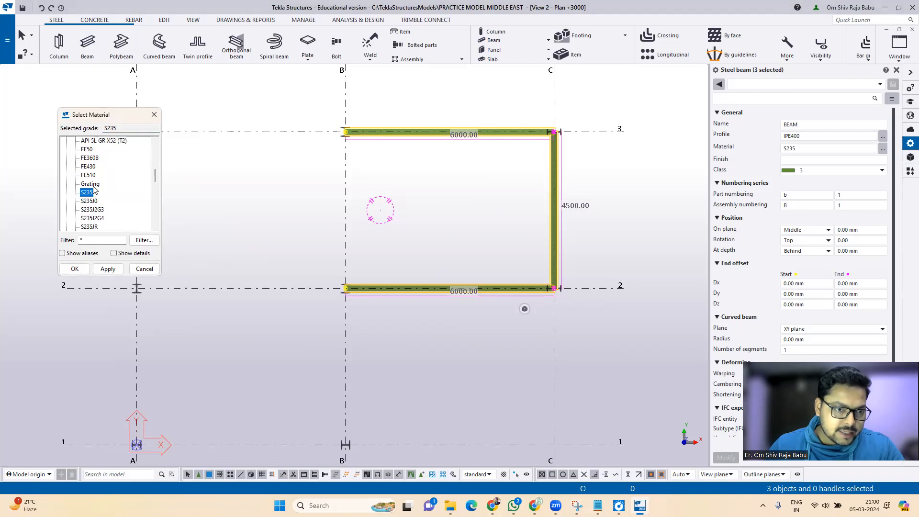
pyautogui.click(91, 226)
pyautogui.click(108, 269)
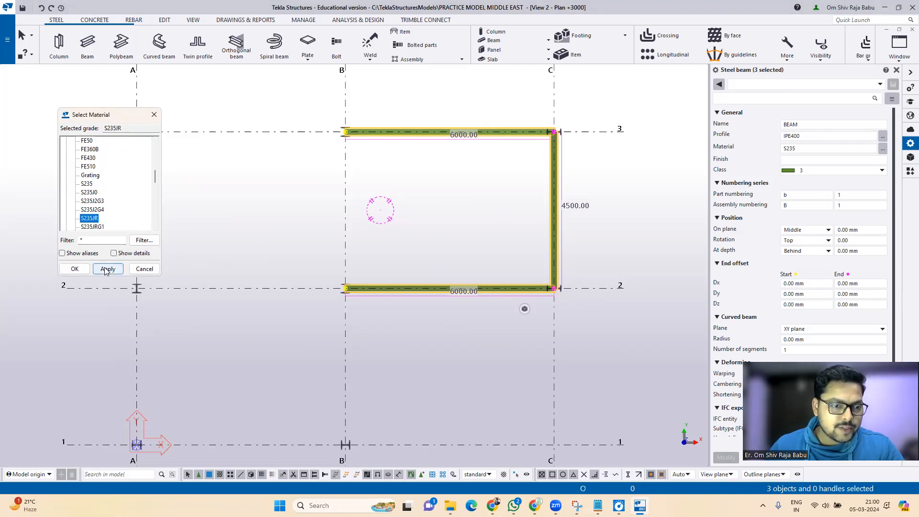
pyautogui.click(74, 269)
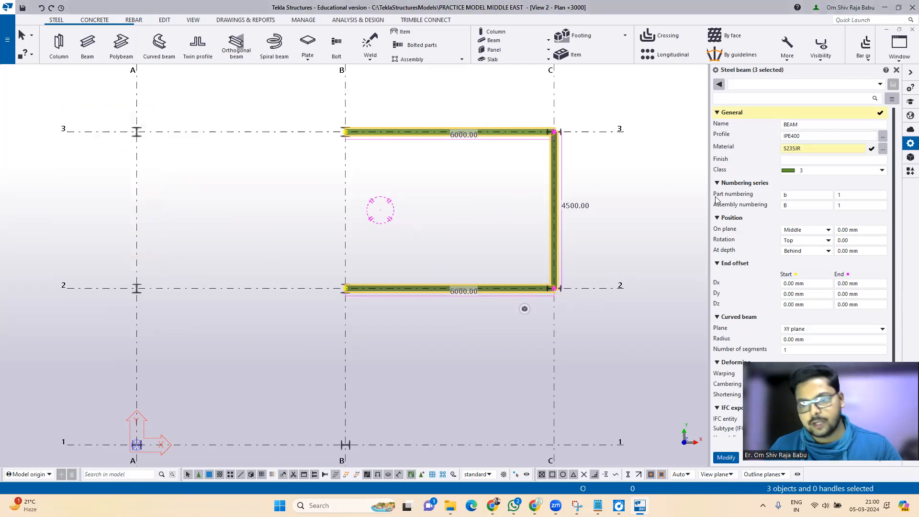
pyautogui.click(724, 458)
# Step: Clear the selection and restart the steel Beam command with the whole grid in view
pyautogui.click(629, 194)
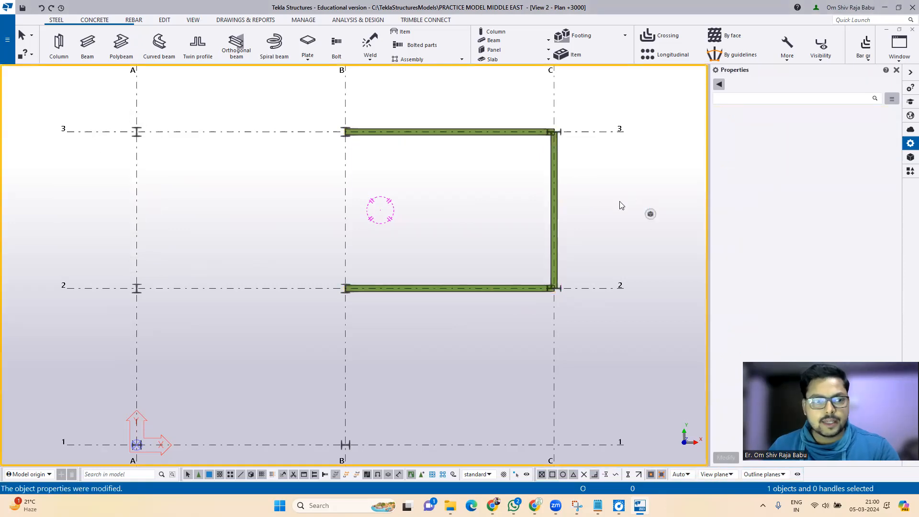
pyautogui.scroll(-3, 618, 202)
pyautogui.moveTo(616, 203); pyautogui.dragTo(584, 236, button='middle')
pyautogui.click(85, 42)
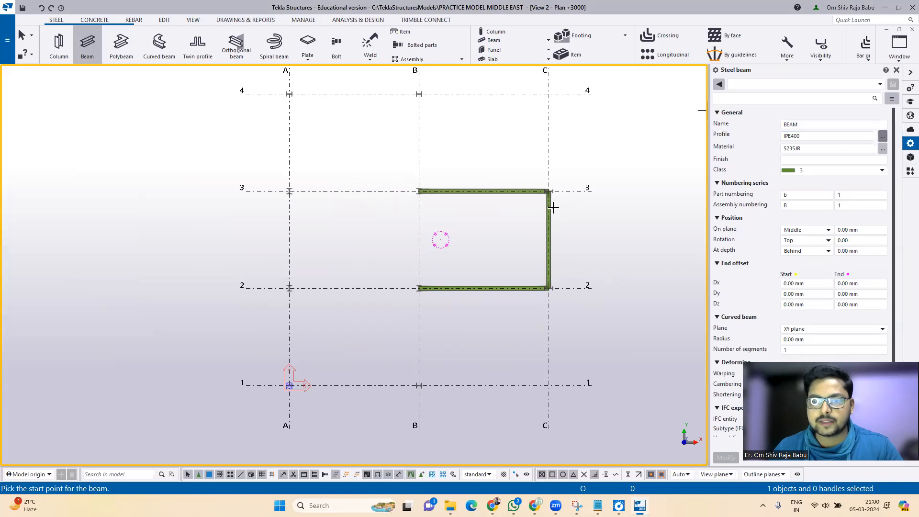
# Step: Pick IPE450 from the IPE profile catalogue as the beam profile
pyautogui.click(882, 137)
pyautogui.click(55, 310)
pyautogui.click(54, 437)
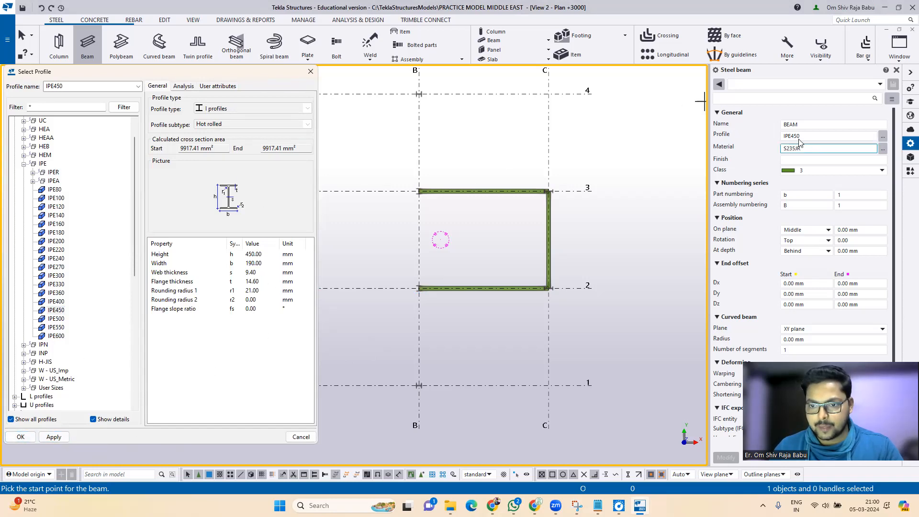
pyautogui.click(20, 436)
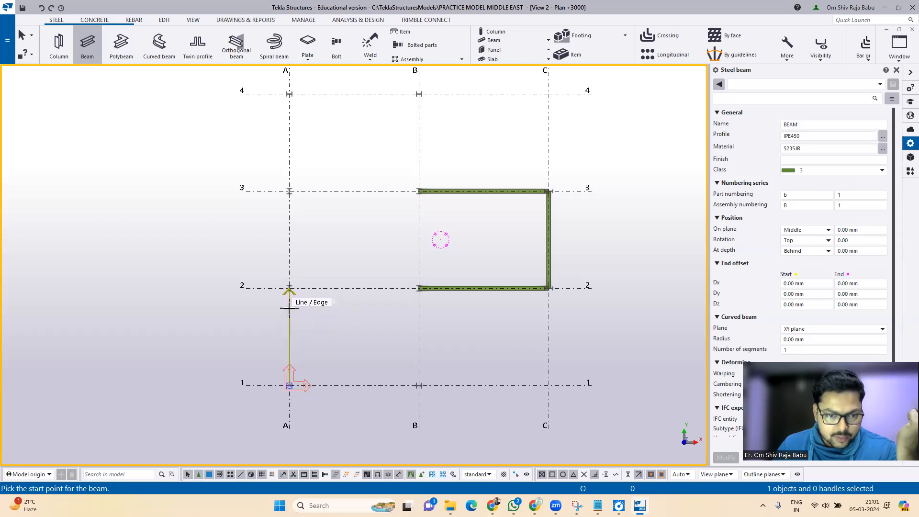
# Step: Place IPE450 beams along grid A from grid 1 to grid 4
pyautogui.scroll(2, 287, 371)
pyautogui.scroll(3, 286, 373)
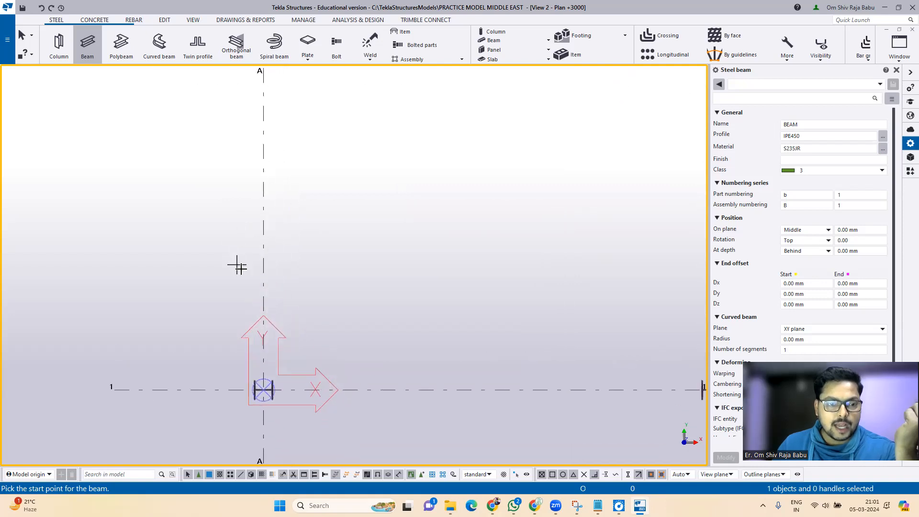
pyautogui.scroll(-1, 287, 309)
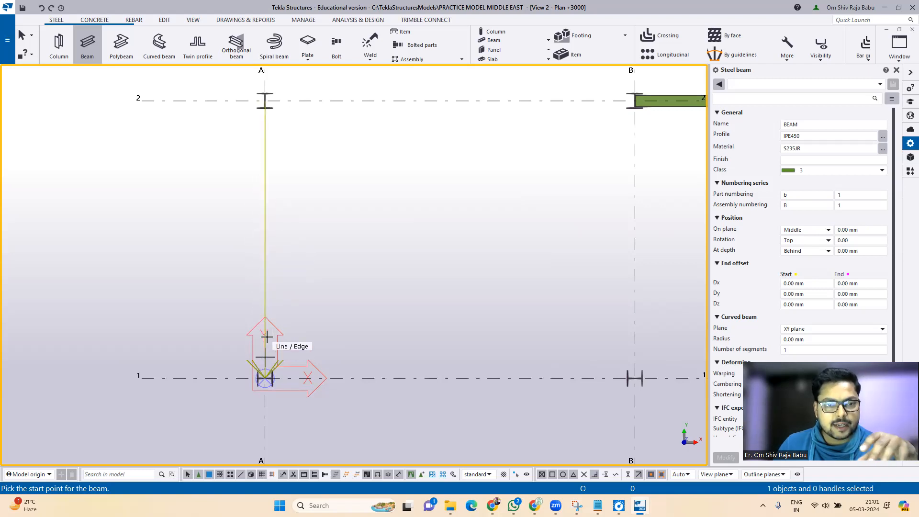
pyautogui.click(265, 166)
pyautogui.scroll(-5, 259, 229)
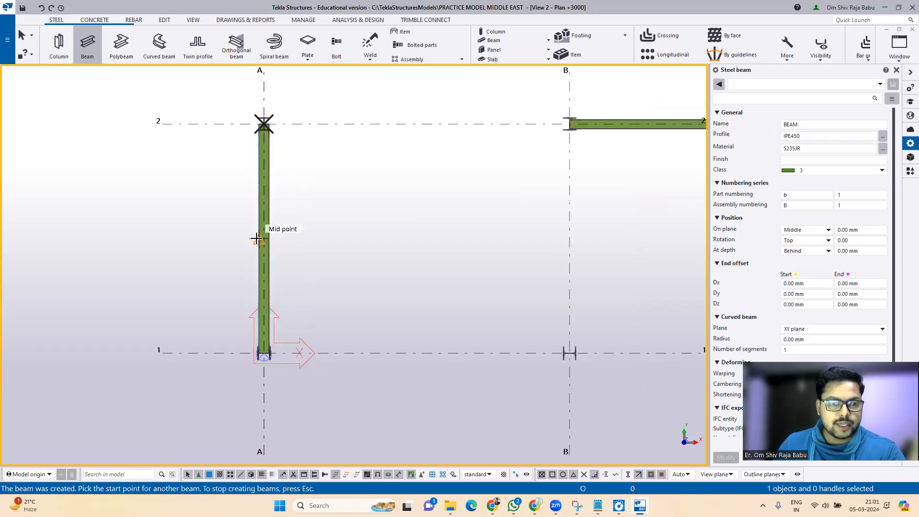
pyautogui.scroll(1, 258, 149)
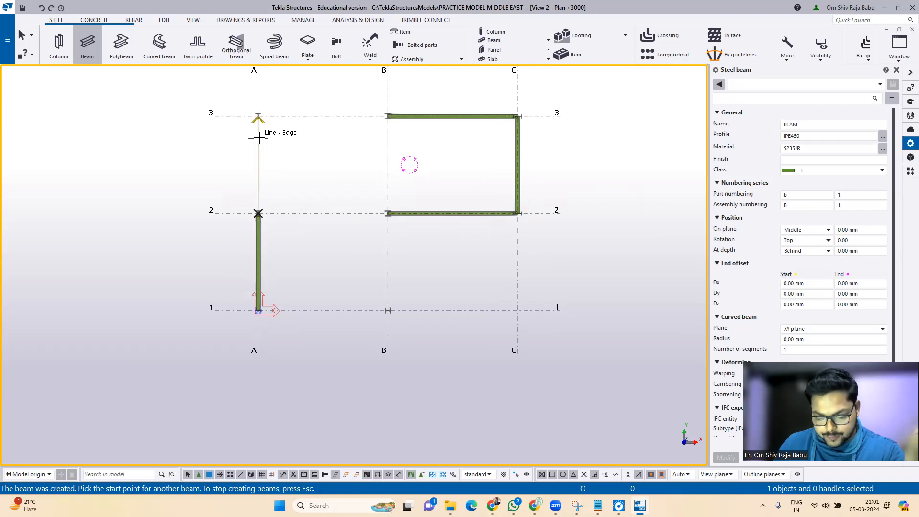
pyautogui.click(258, 116)
pyautogui.moveTo(267, 127); pyautogui.dragTo(263, 276, button='middle')
pyautogui.click(255, 187)
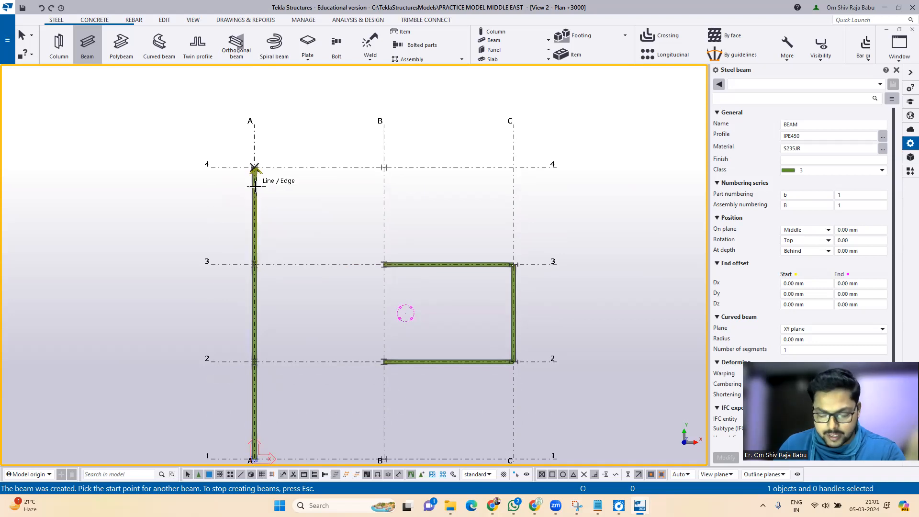
# Step: Place IPE450 beams along grid B from grid 4 down to grid 1
pyautogui.click(384, 209)
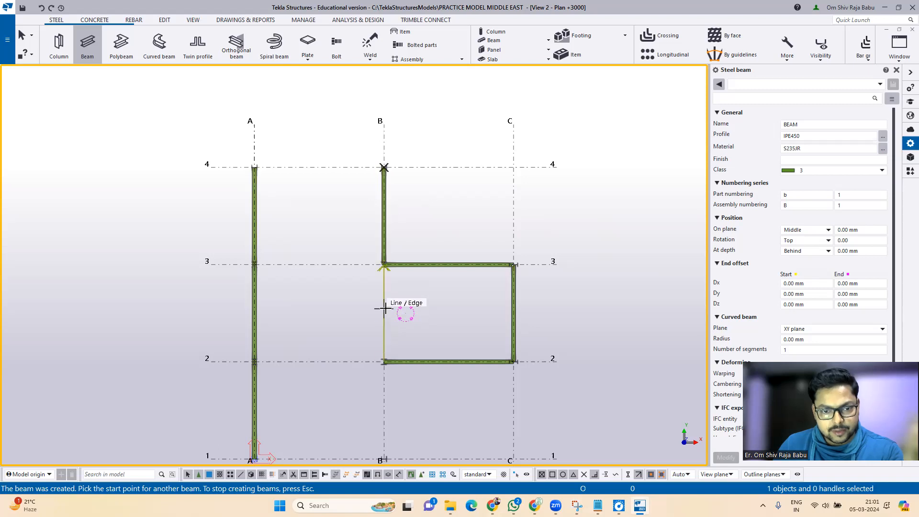
pyautogui.click(387, 311)
pyautogui.moveTo(374, 426); pyautogui.dragTo(355, 303, button='middle')
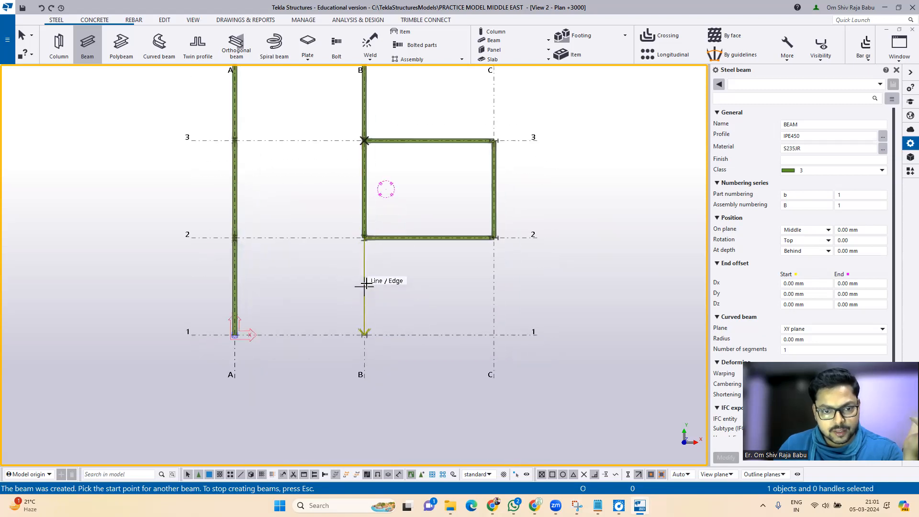
pyautogui.click(362, 263)
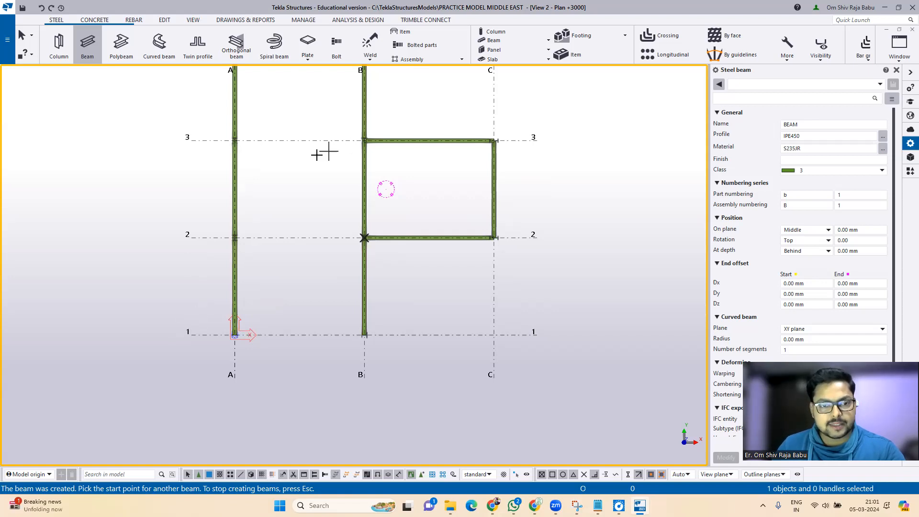
pyautogui.scroll(-2, 242, 385)
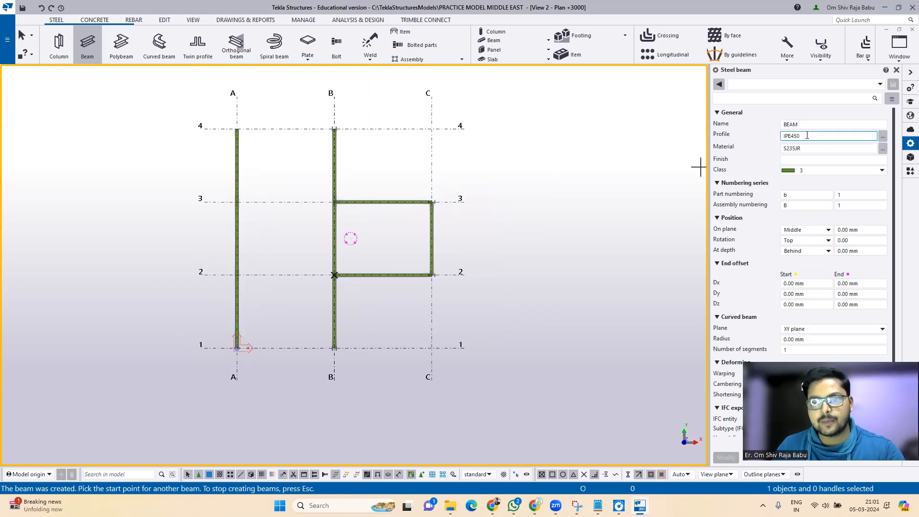
pyautogui.press('Escape')
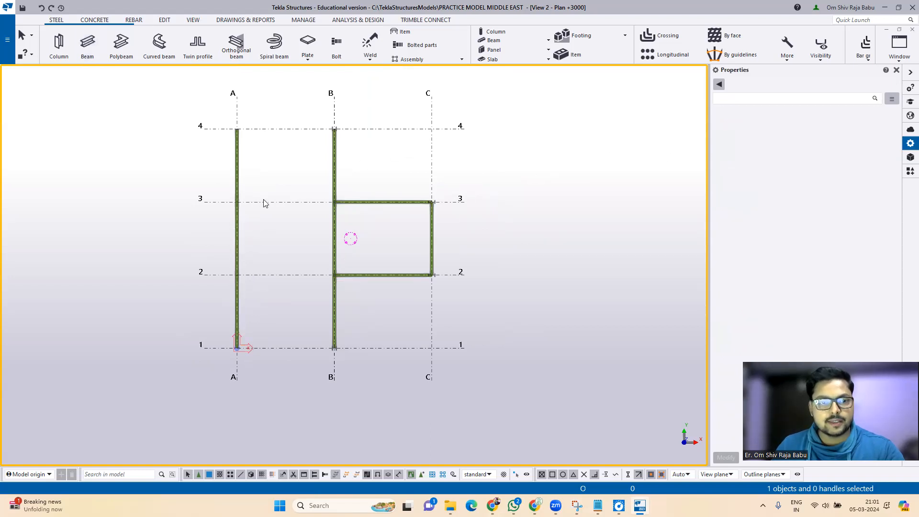
# Step: Restart the Beam command with the profile set to IPE550
pyautogui.click(87, 46)
pyautogui.click(812, 136)
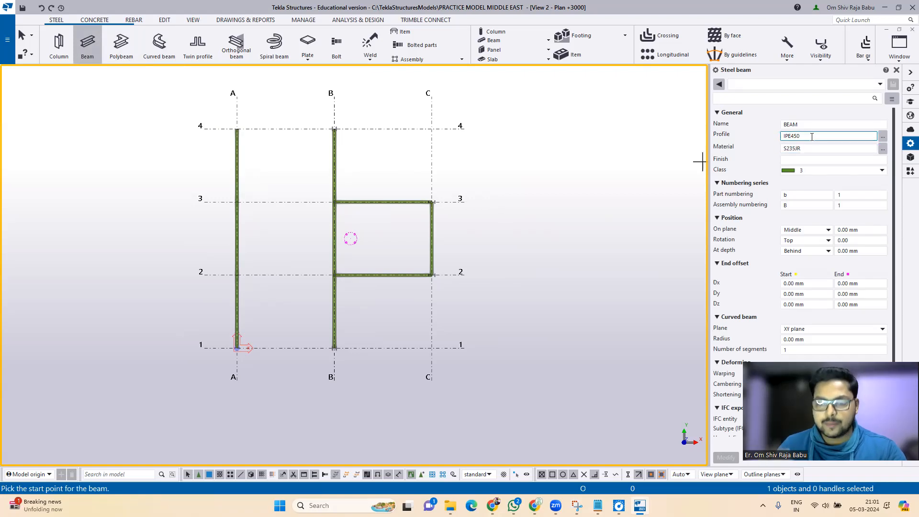
pyautogui.press('BackSpace')
pyautogui.press('BackSpace')
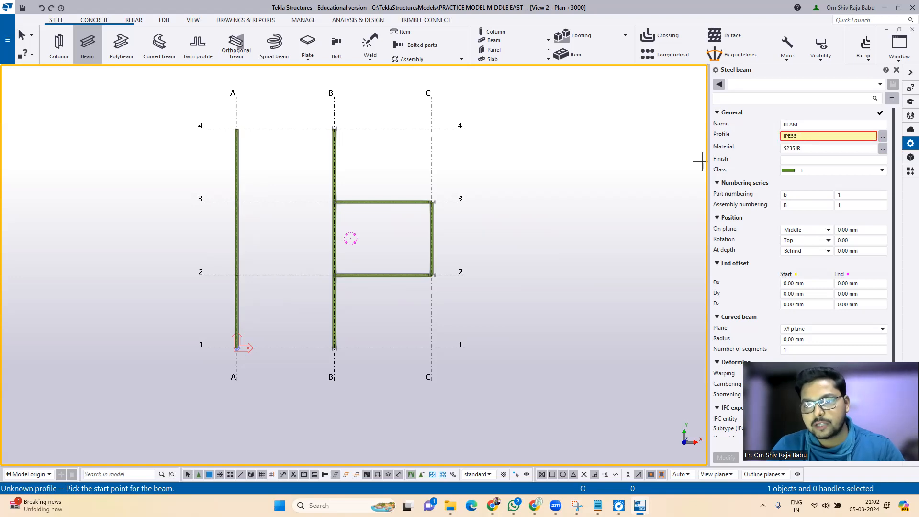
pyautogui.write('0')
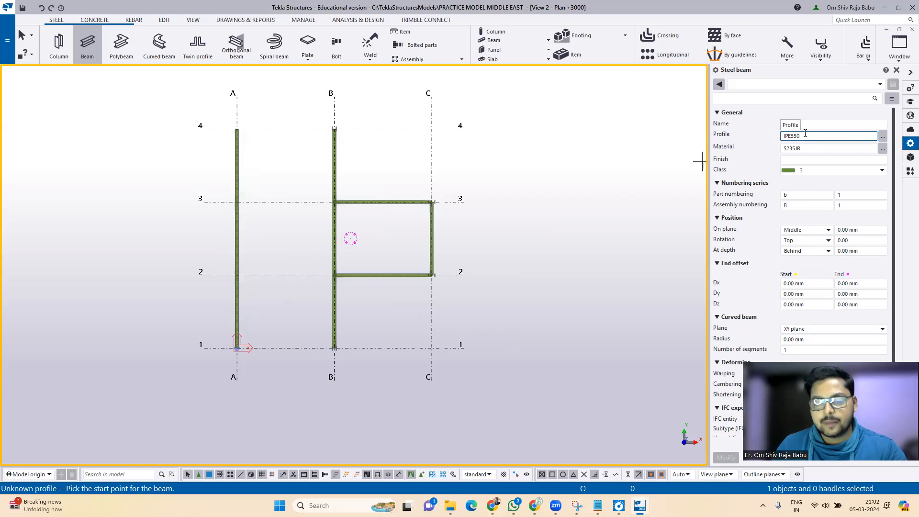
pyautogui.press('BackSpace')
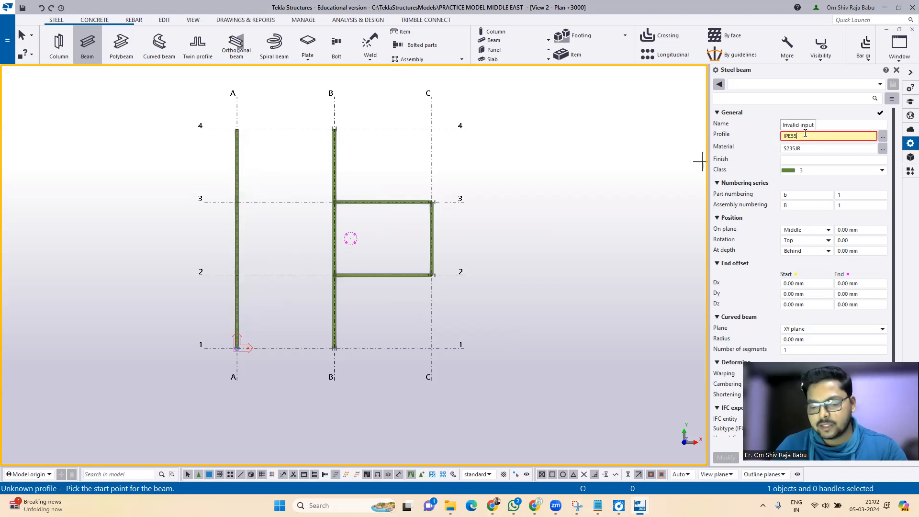
pyautogui.write('0')
pyautogui.press('Tab')
pyautogui.press('Tab')
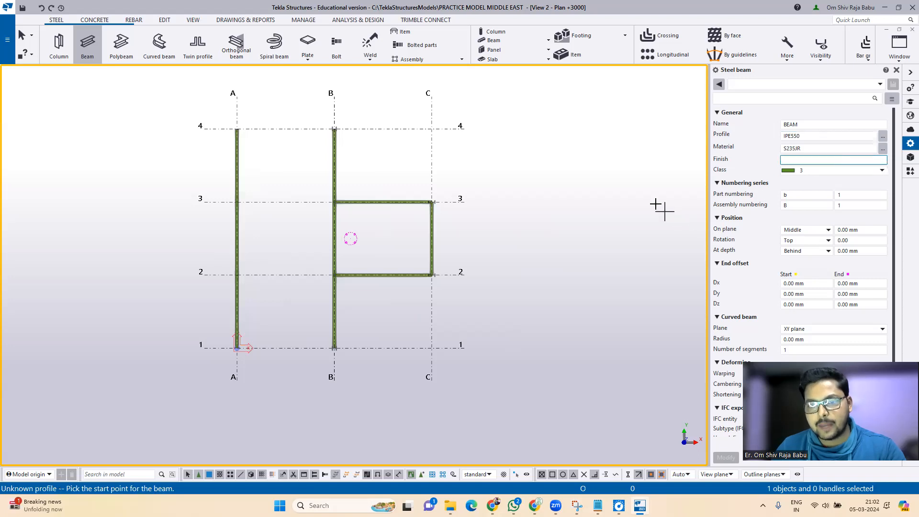
# Step: Place IPE550 beams between A and B along grids 4, 3, 2 and 1
pyautogui.click(289, 128)
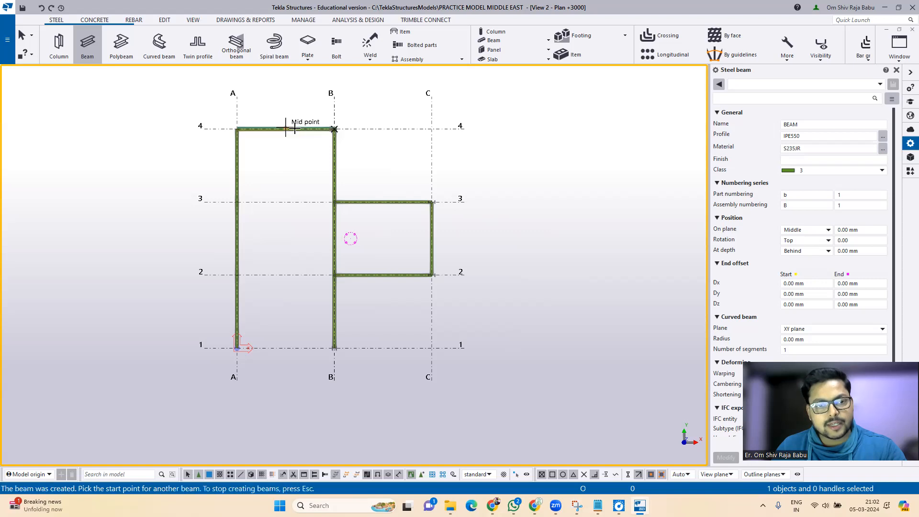
pyautogui.click(318, 201)
pyautogui.click(311, 274)
pyautogui.click(311, 350)
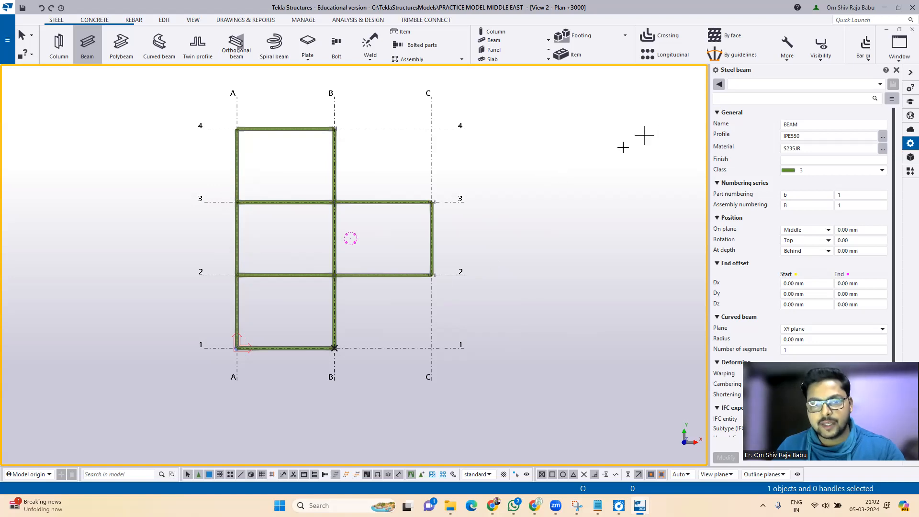
pyautogui.press('Escape')
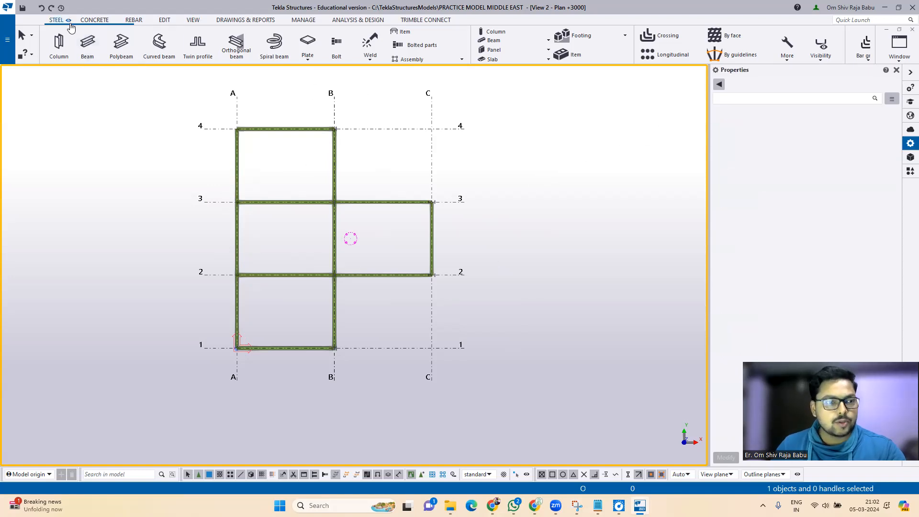
# Step: Restart the Beam command and change the profile from IPE550 back to IPE450
pyautogui.click(87, 44)
pyautogui.click(815, 137)
pyautogui.press('BackSpace')
pyautogui.press('BackSpace')
pyautogui.press('BackSpace')
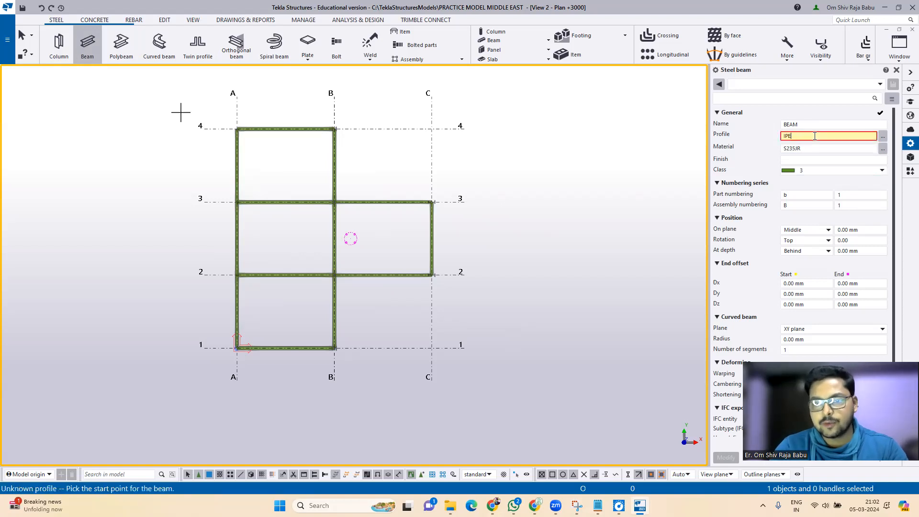
pyautogui.write('450')
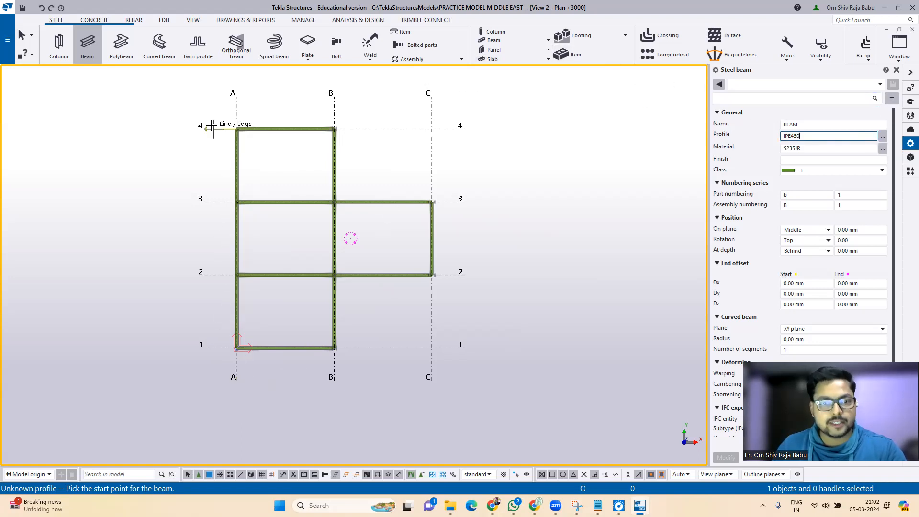
pyautogui.scroll(1, 145, 118)
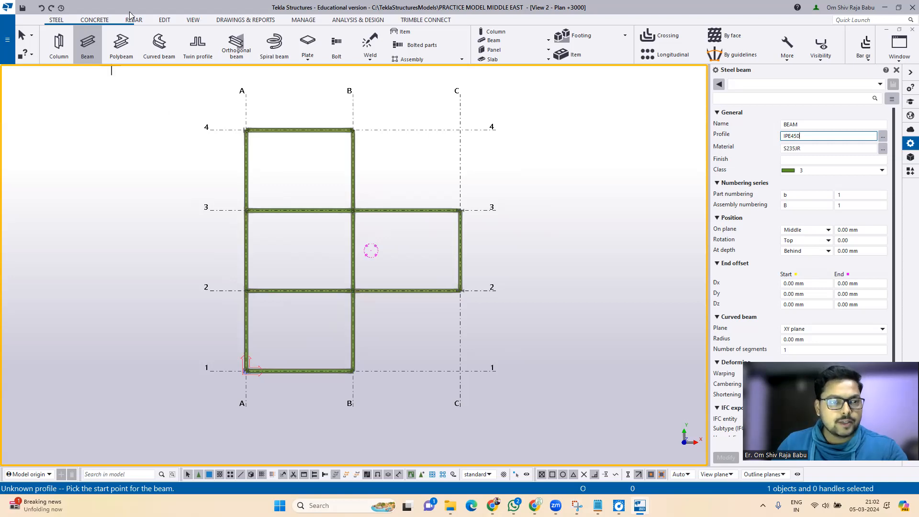
pyautogui.click(164, 19)
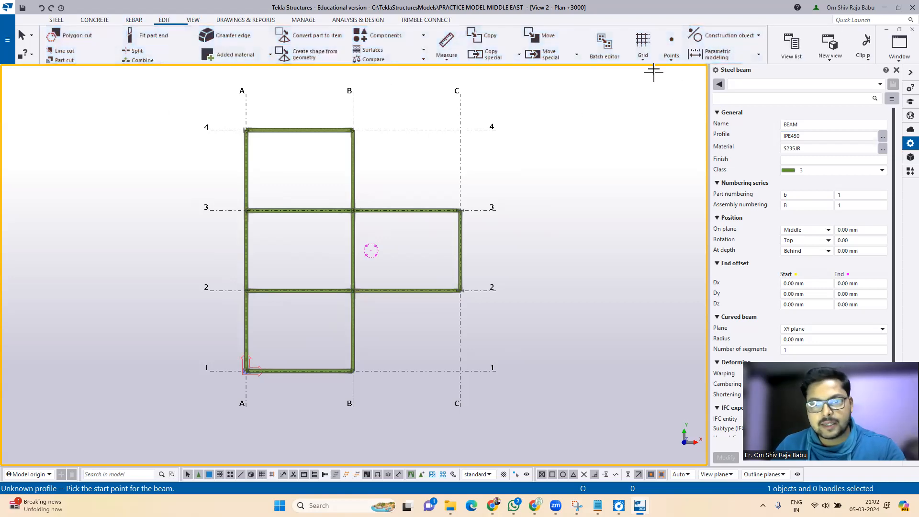
# Step: Add two points on line A/1–B/1 dividing it into thirds, then restart the Beam command
pyautogui.click(671, 53)
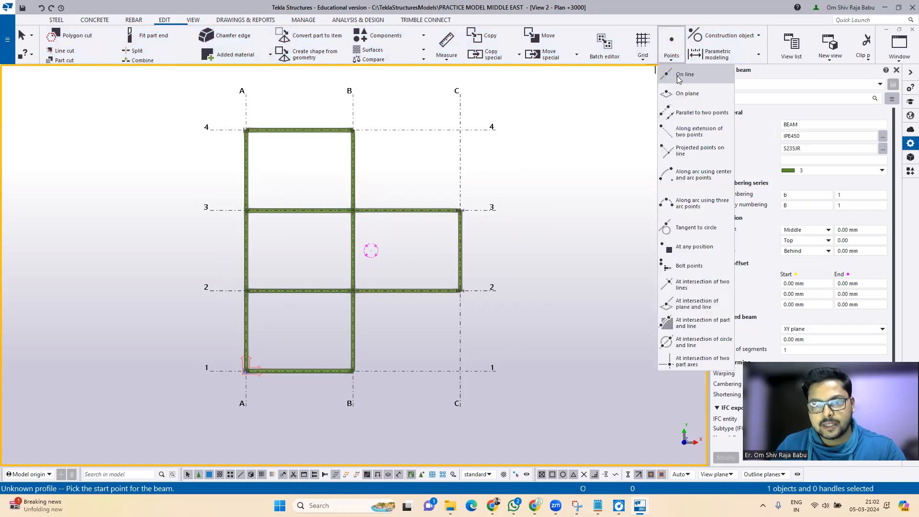
pyautogui.click(684, 74)
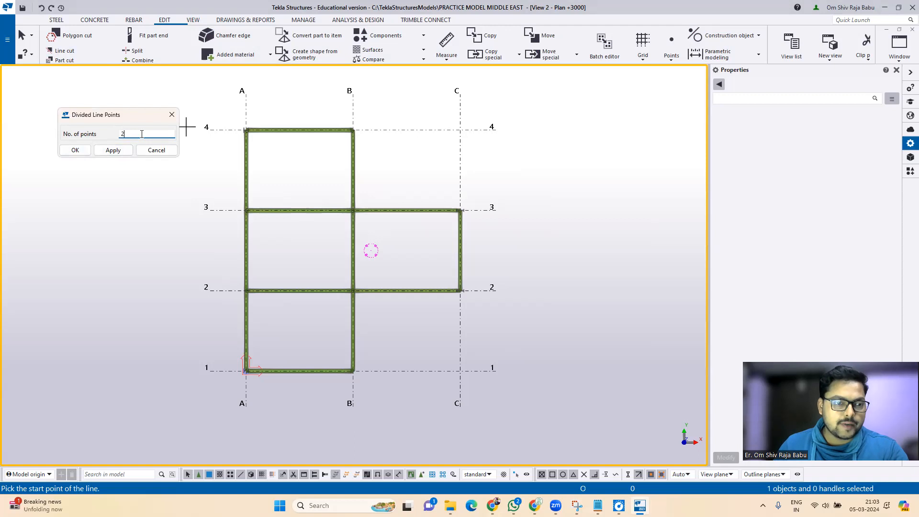
pyautogui.click(74, 150)
pyautogui.click(257, 376)
pyautogui.click(353, 369)
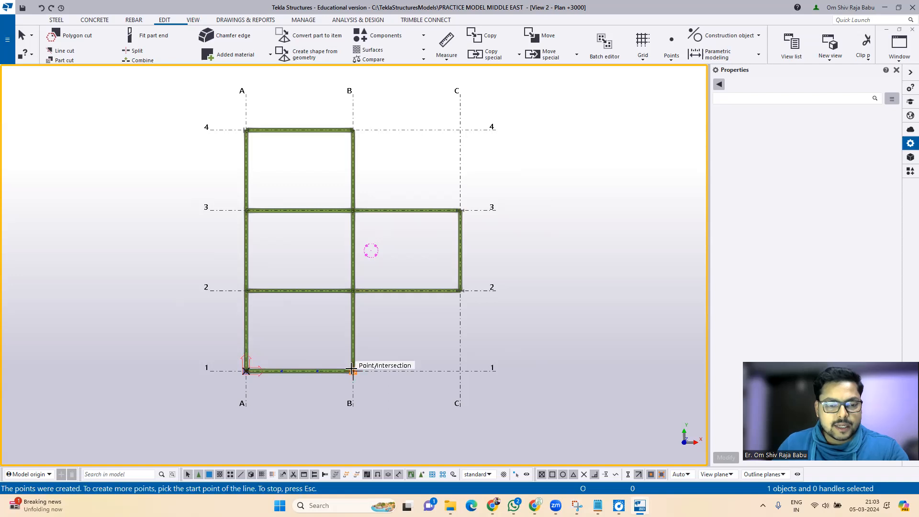
pyautogui.scroll(5, 298, 378)
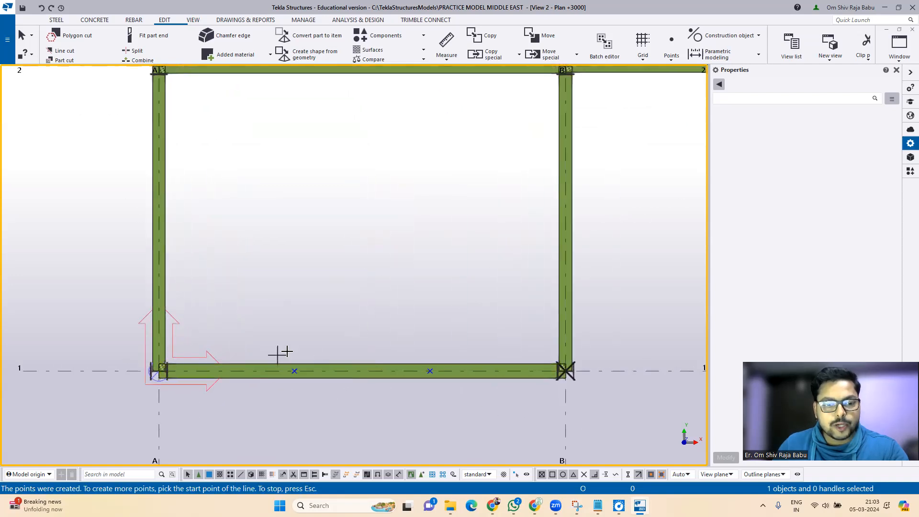
pyautogui.press('Escape')
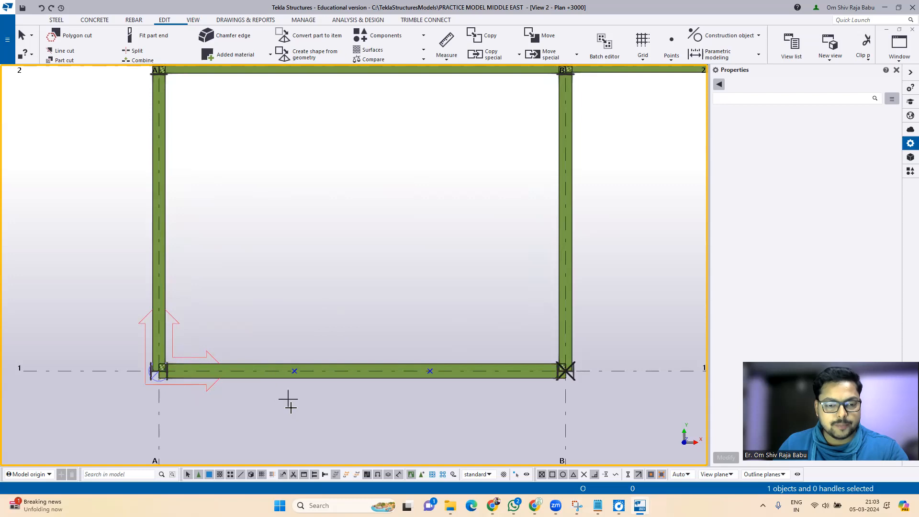
pyautogui.scroll(-2, 291, 406)
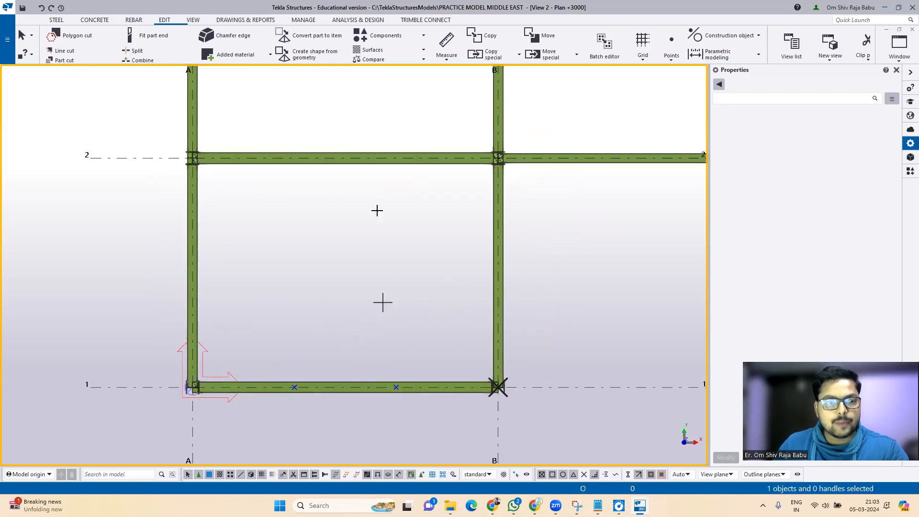
pyautogui.click(56, 20)
pyautogui.click(88, 46)
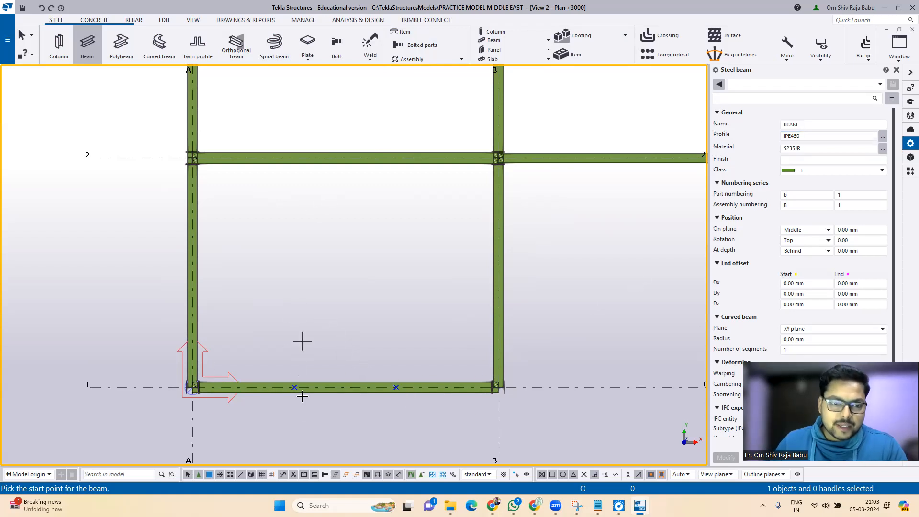
# Step: Place the first IPE450 secondary beam from grid 1 to grid 4 at the first third point of bay A–B
pyautogui.click(295, 386)
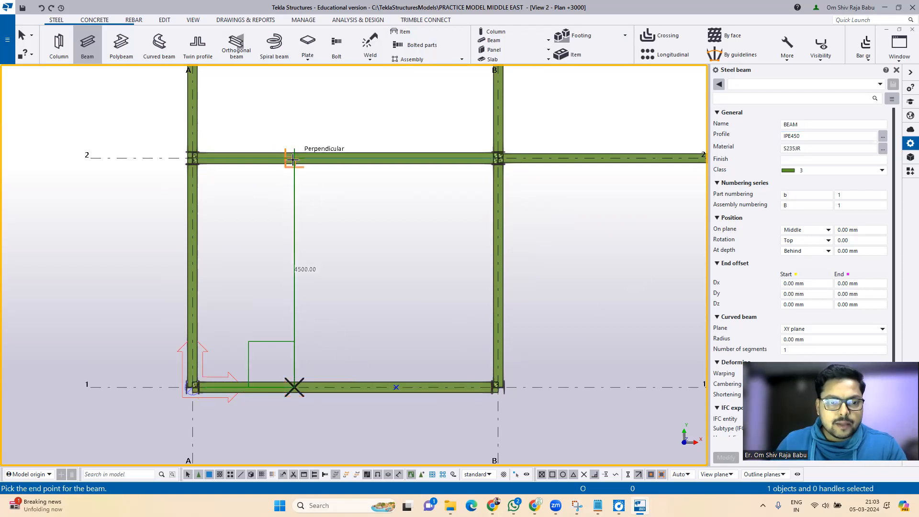
pyautogui.click(293, 159)
pyautogui.scroll(-1, 293, 163)
pyautogui.moveTo(293, 174); pyautogui.dragTo(292, 342, button='middle')
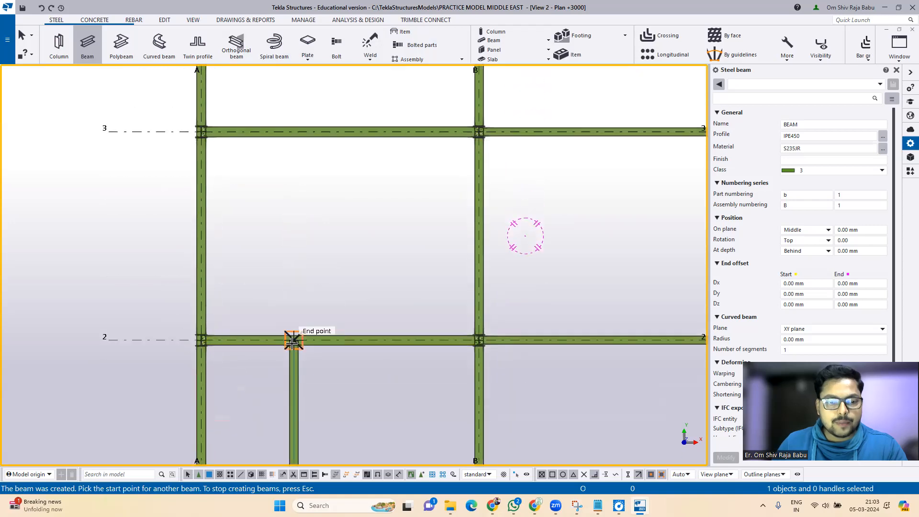
pyautogui.click(292, 338)
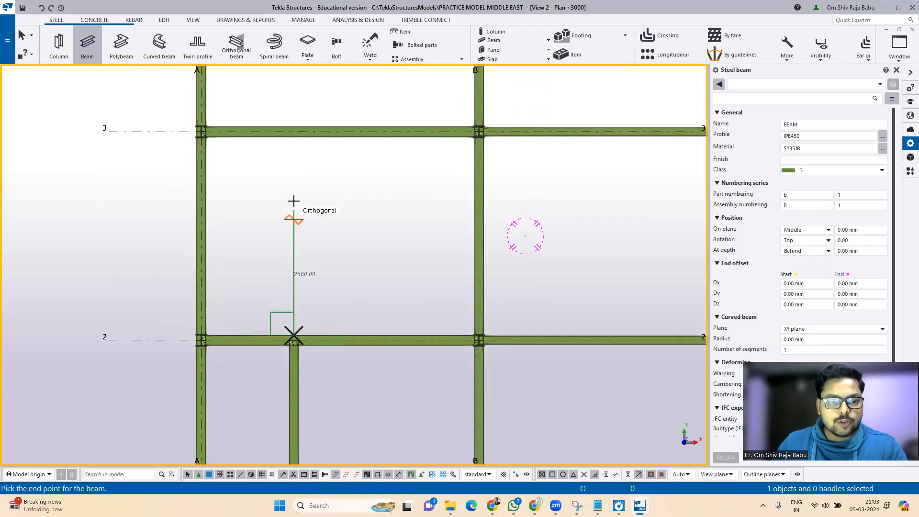
pyautogui.click(293, 131)
pyautogui.scroll(-2, 299, 199)
pyautogui.moveTo(297, 141); pyautogui.dragTo(302, 308, button='middle')
pyautogui.scroll(1, 301, 311)
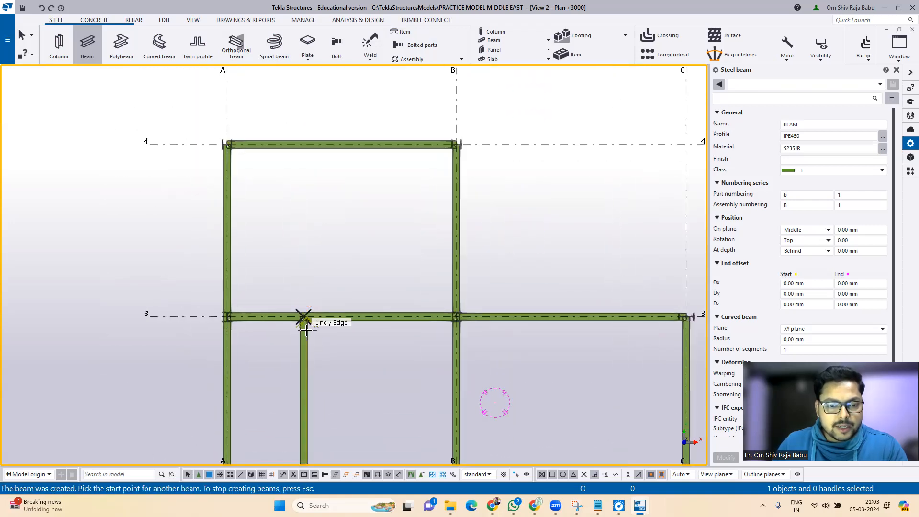
pyautogui.click(303, 316)
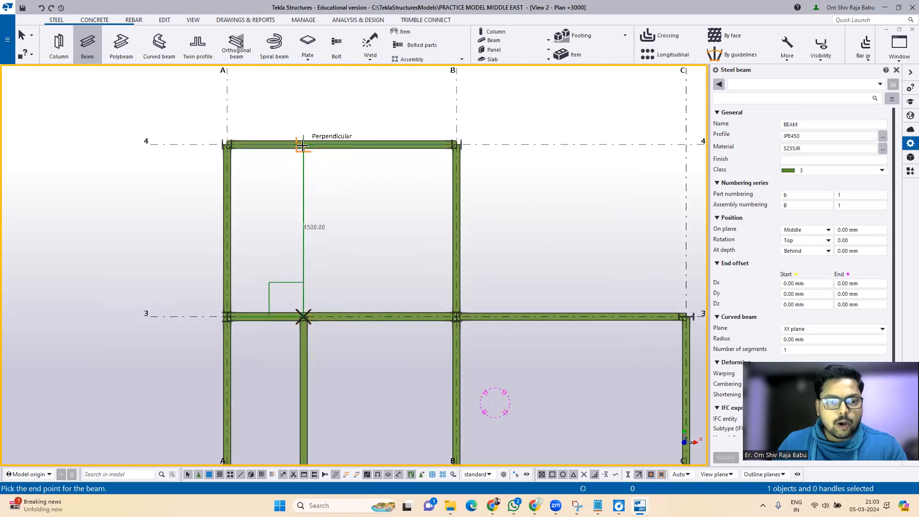
pyautogui.click(303, 144)
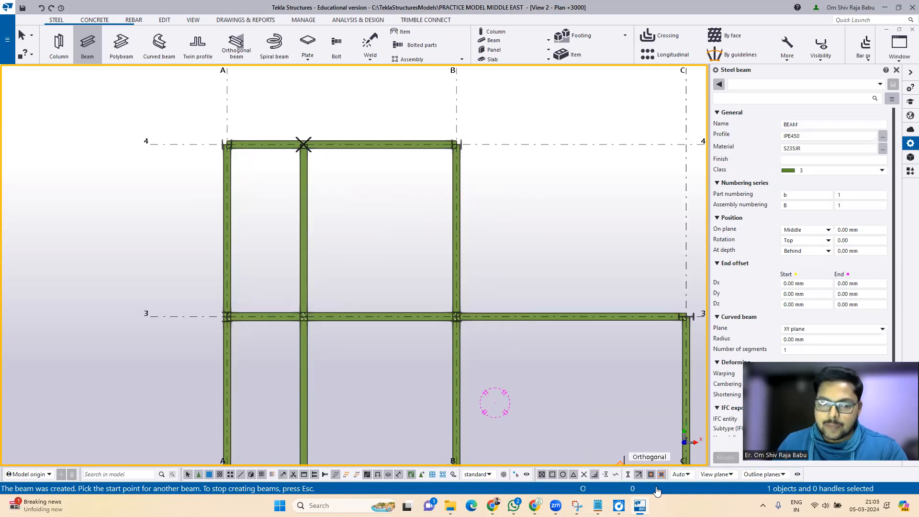
pyautogui.scroll(-3, 258, 129)
pyautogui.scroll(2, 308, 421)
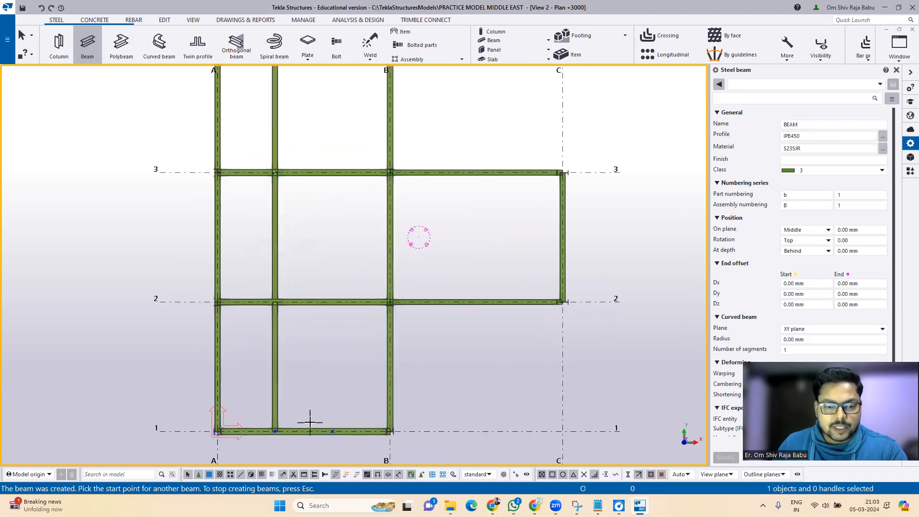
# Step: Place the second IPE450 secondary beam from grid 1 to grid 4 at the other third point
pyautogui.click(333, 432)
pyautogui.click(334, 289)
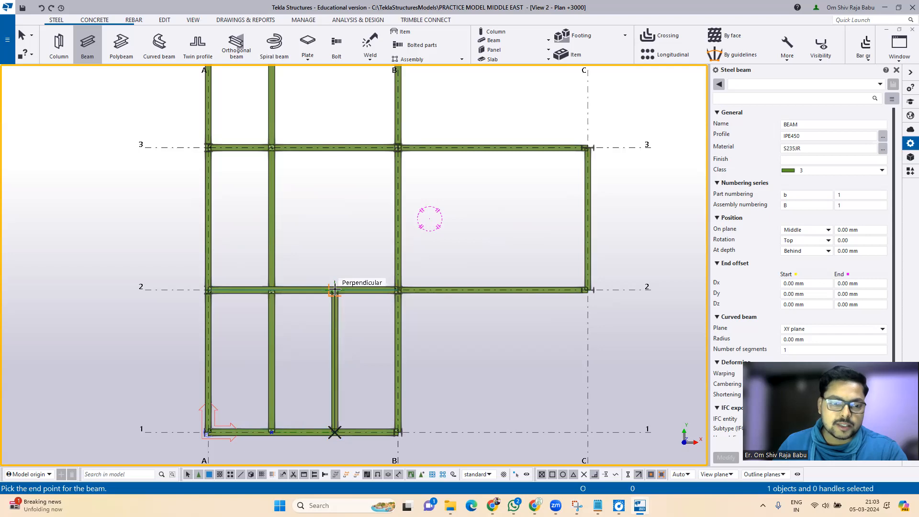
pyautogui.click(335, 289)
pyautogui.click(334, 147)
pyautogui.scroll(-1, 329, 212)
pyautogui.moveTo(330, 208); pyautogui.dragTo(301, 406, button='middle')
pyautogui.scroll(1, 311, 322)
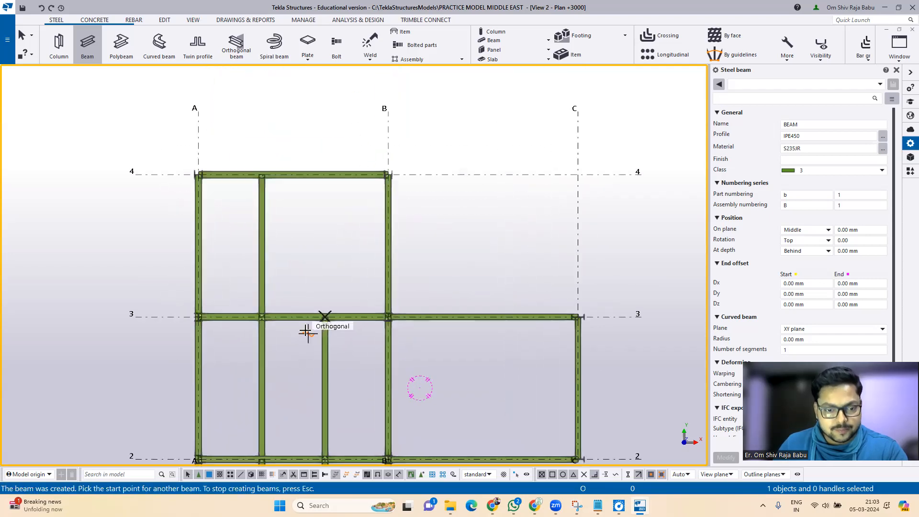
pyautogui.click(325, 317)
pyautogui.click(325, 175)
pyautogui.press('Escape')
pyautogui.scroll(-2, 329, 145)
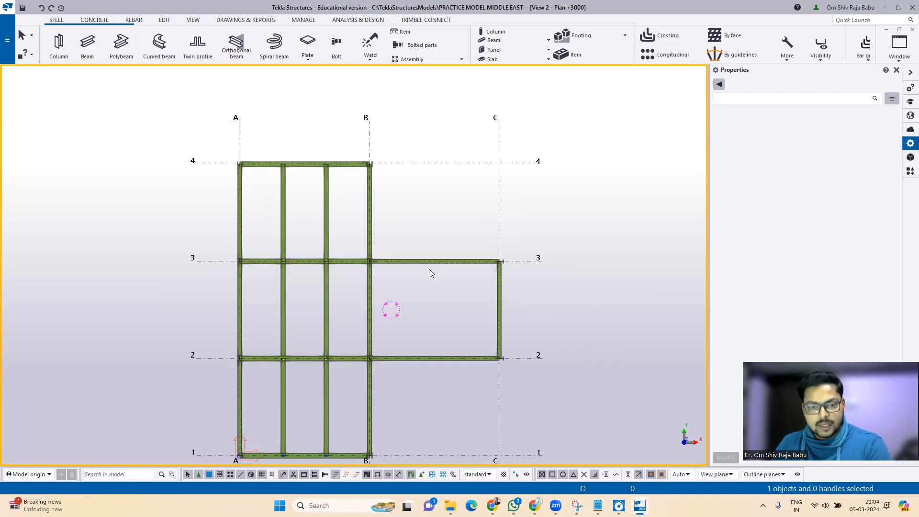
# Step: Zoom in on the B–C bay and select the 4500 mm grid C beam between grids 2 and 3
pyautogui.scroll(1, 467, 315)
pyautogui.scroll(2, 503, 342)
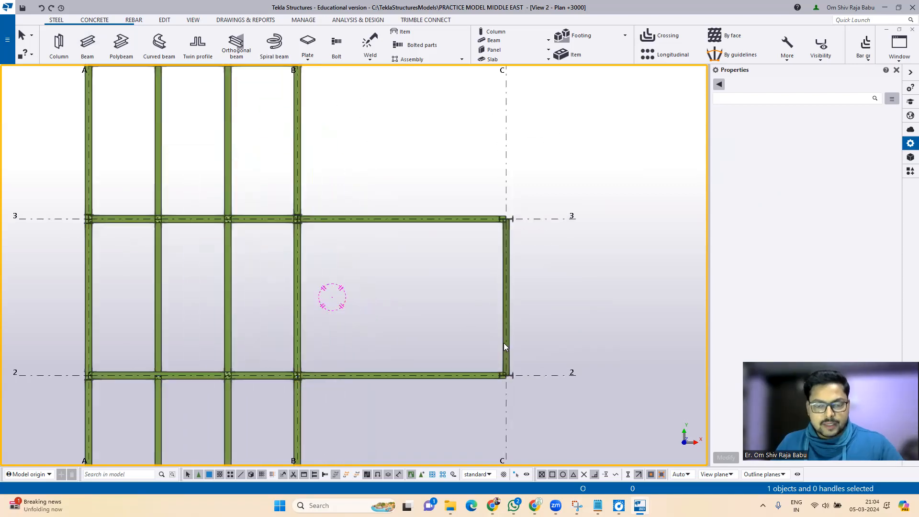
pyautogui.scroll(-1, 424, 255)
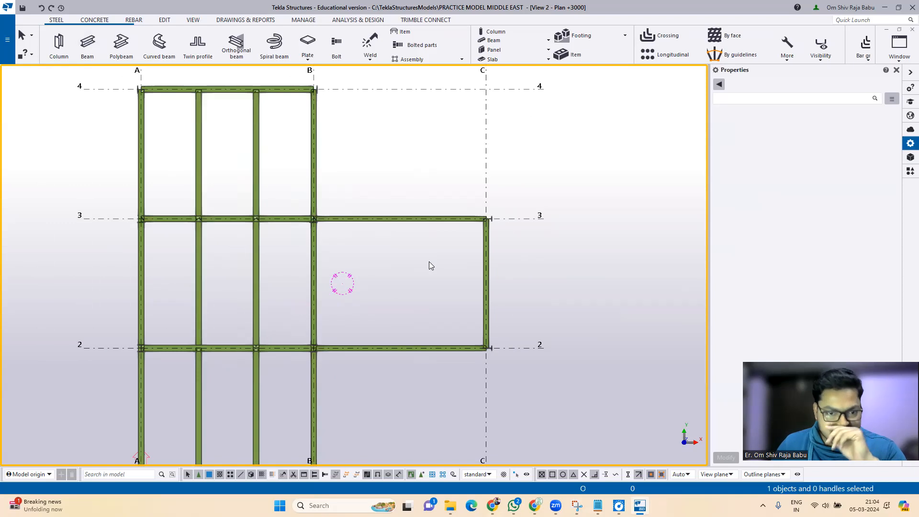
pyautogui.click(486, 288)
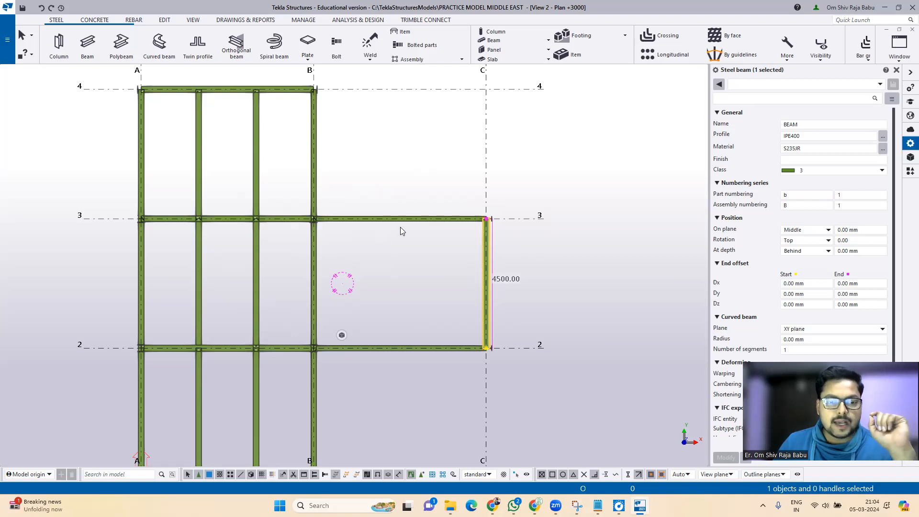
# Step: Dismiss the beam's Copy special menu to deselect it, then show the VIEW ribbon tools
pyautogui.rightClick(400, 158)
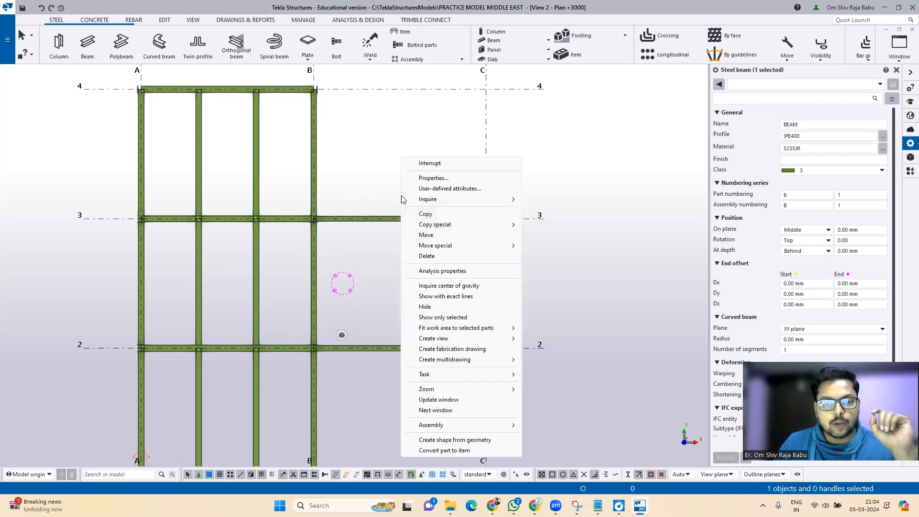
pyautogui.moveTo(437, 228)
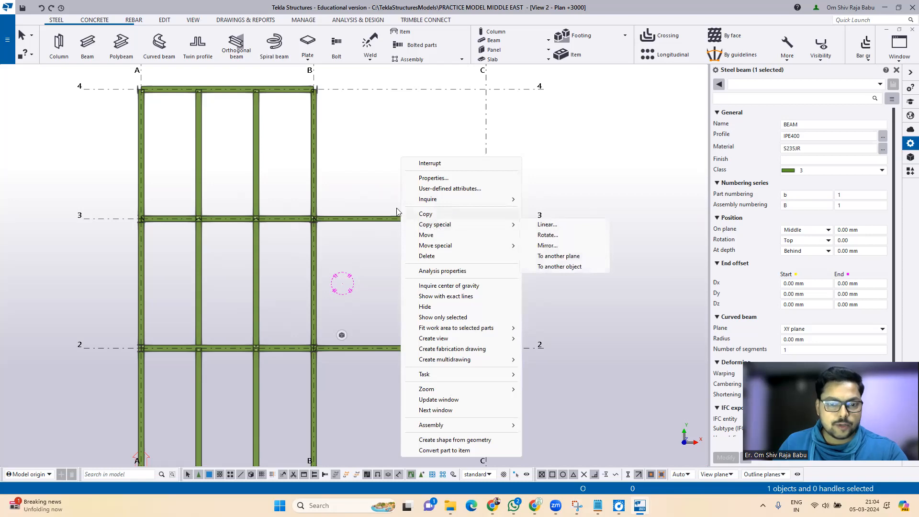
pyautogui.click(378, 190)
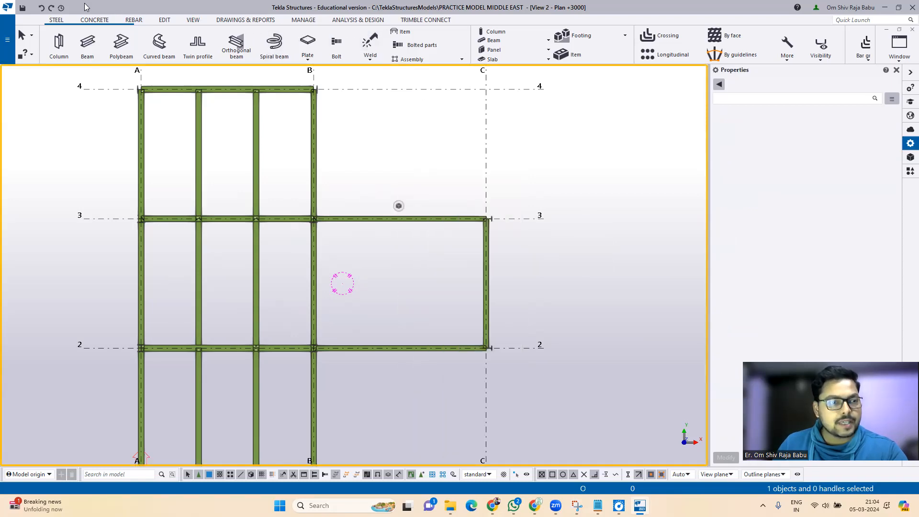
pyautogui.click(192, 21)
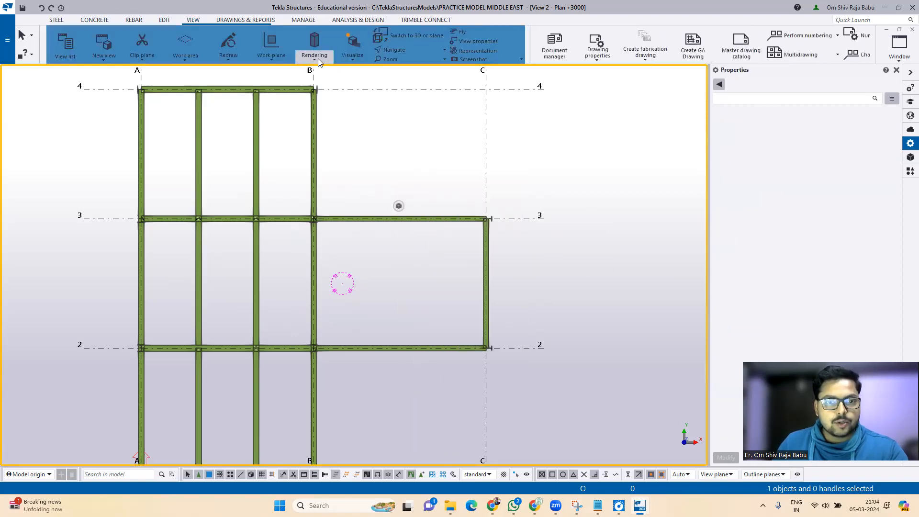
# Step: Measure the 6000 mm distance from intersection B/2 to C/2
pyautogui.click(164, 20)
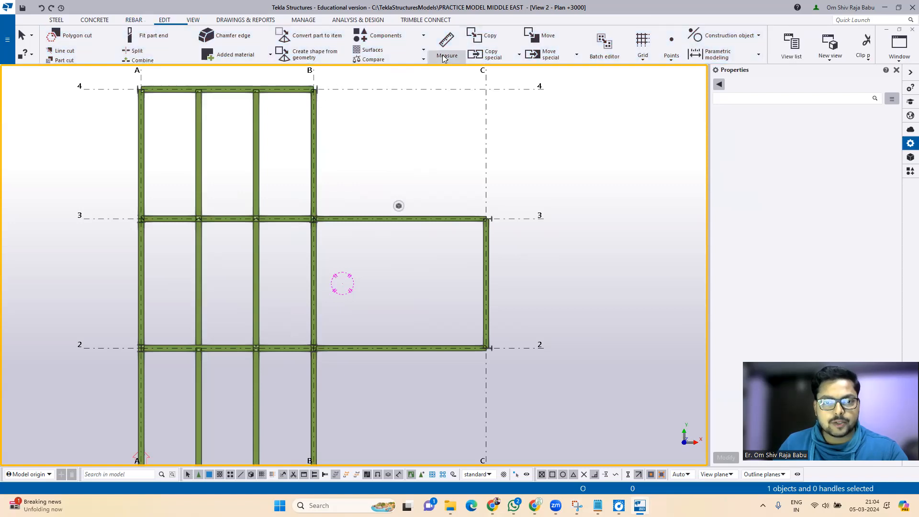
pyautogui.click(444, 58)
pyautogui.click(456, 74)
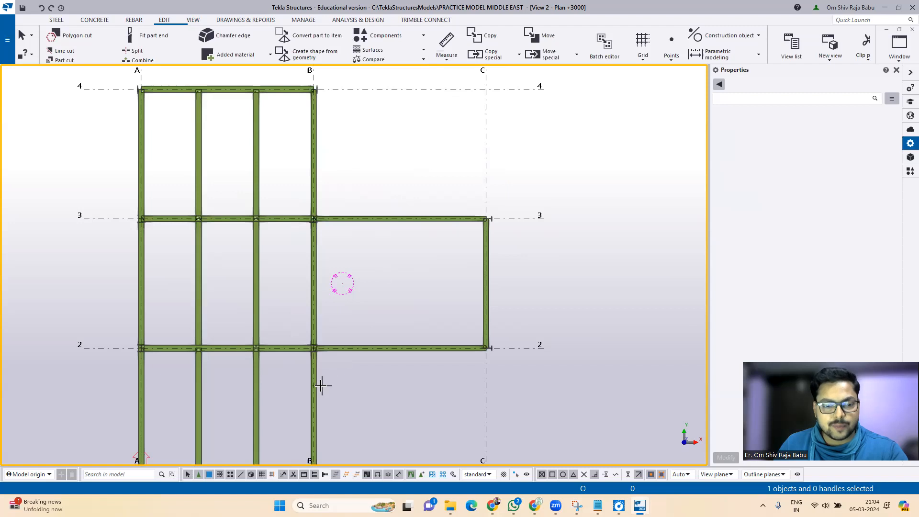
pyautogui.click(314, 348)
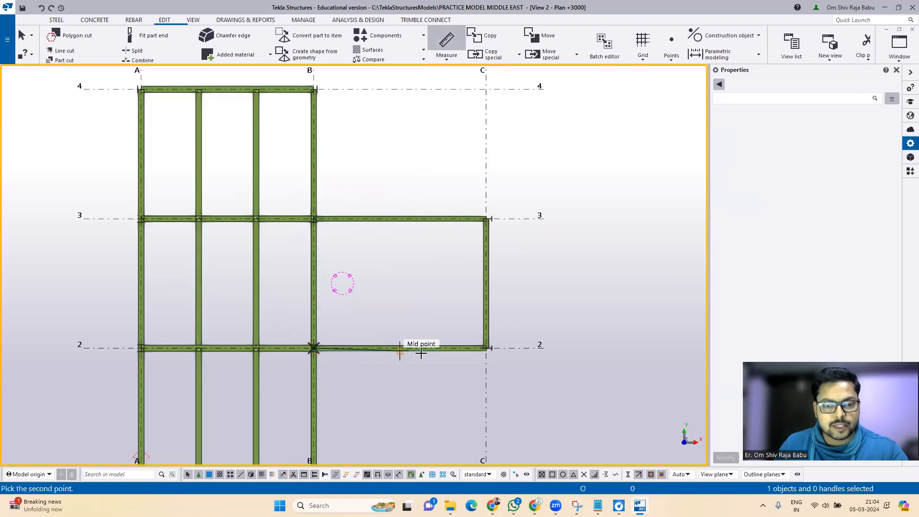
pyautogui.click(485, 347)
pyautogui.click(437, 329)
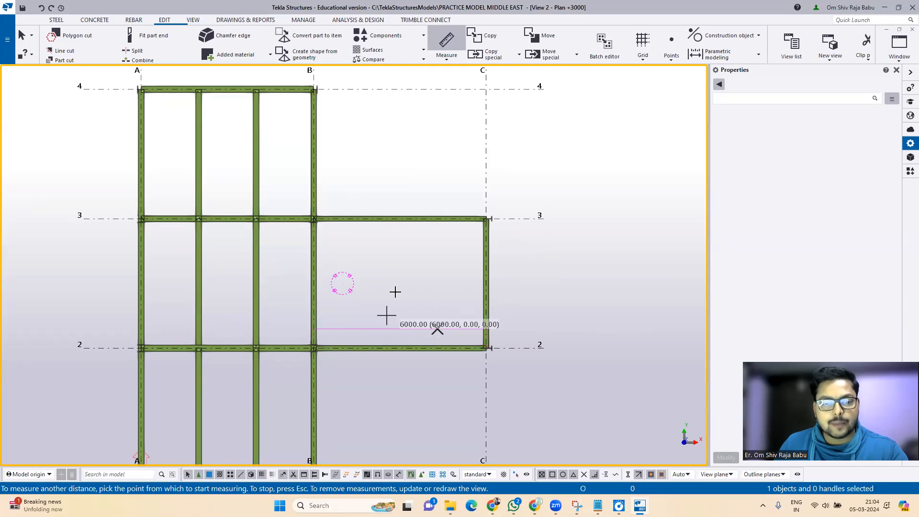
pyautogui.press('Escape')
# Step: Redraw the view to clear the measurement and select the grid C beam between grids 2 and 3
pyautogui.rightClick(551, 236)
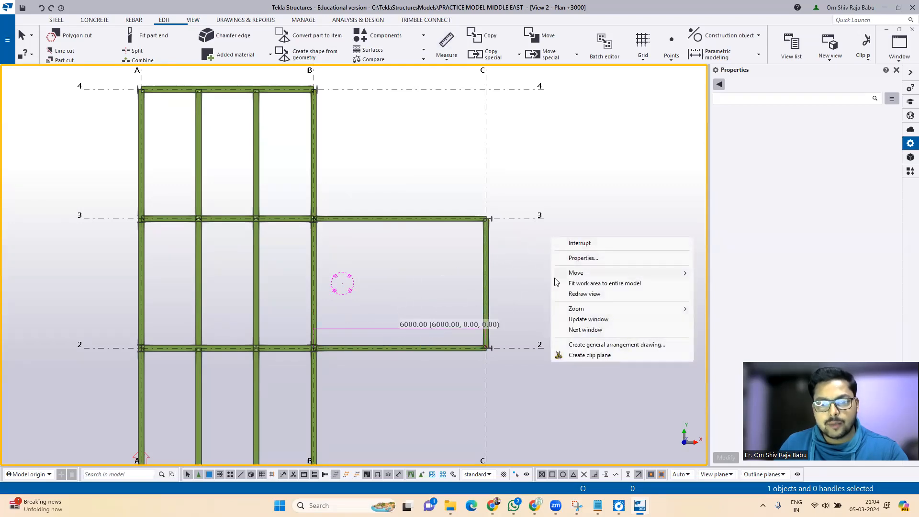
pyautogui.click(578, 296)
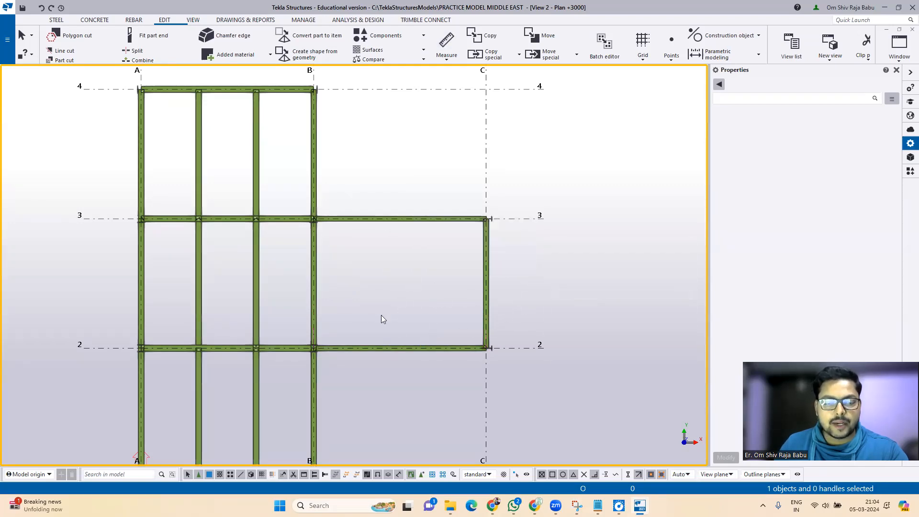
pyautogui.click(486, 297)
# Step: Linear-copy the grid C beam with dX -3000 toward grid B, then deselect it
pyautogui.rightClick(391, 172)
pyautogui.moveTo(445, 212)
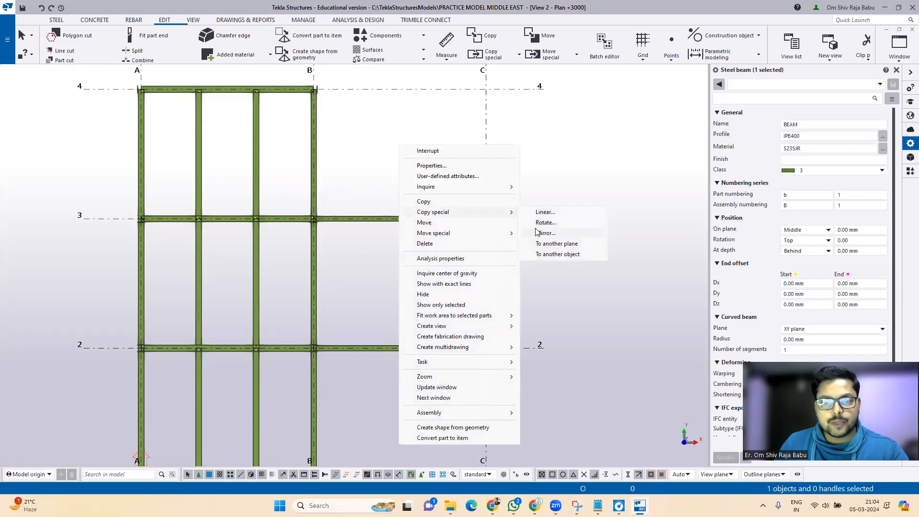
pyautogui.click(544, 212)
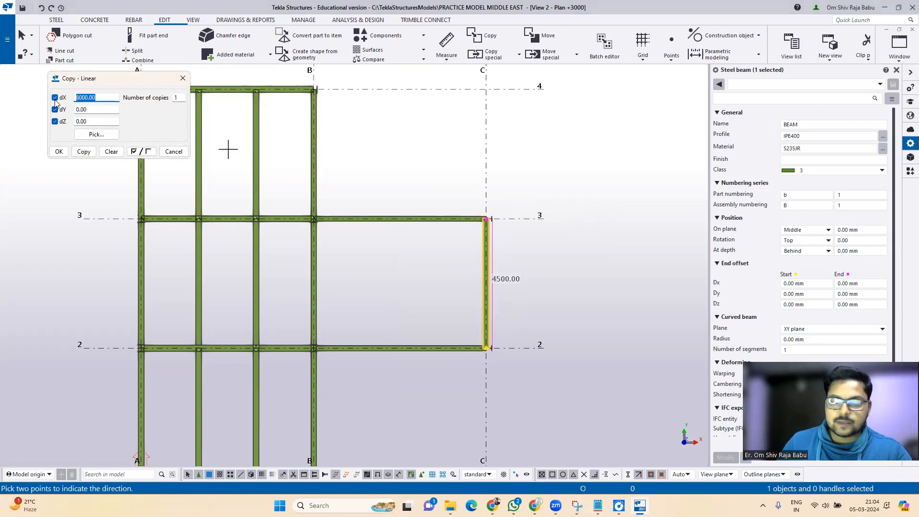
pyautogui.write('-3000')
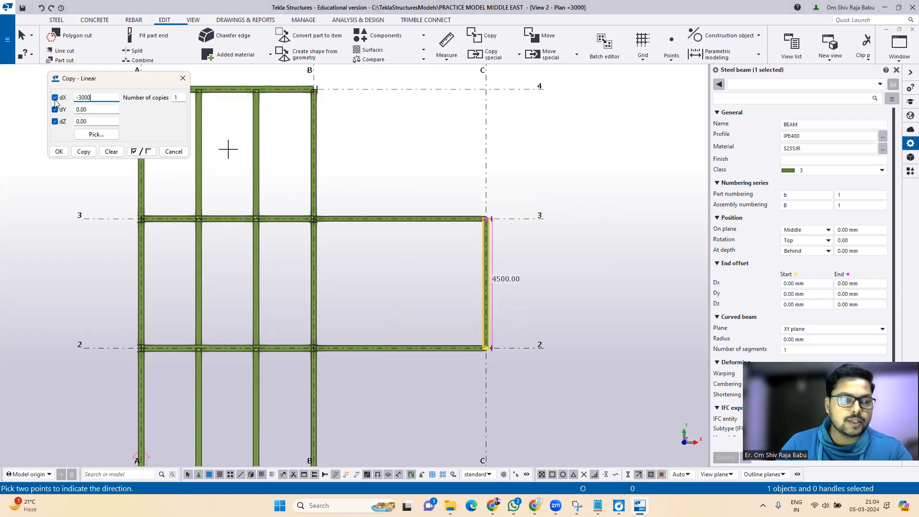
pyautogui.click(87, 156)
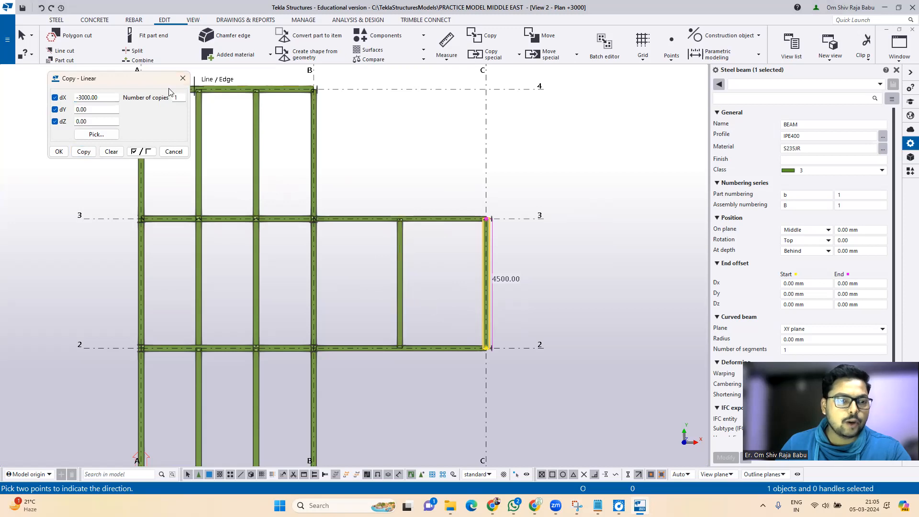
pyautogui.click(183, 78)
pyautogui.press('Escape')
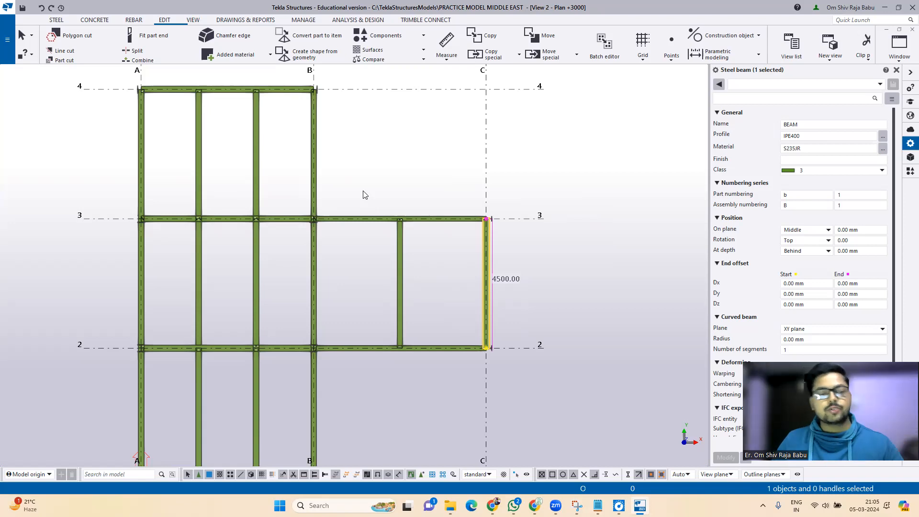
pyautogui.scroll(-1, 363, 194)
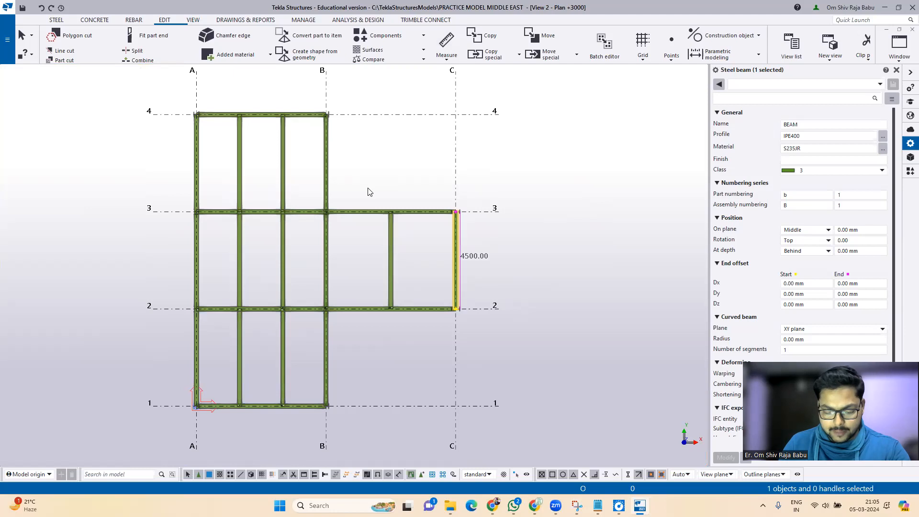
pyautogui.click(383, 189)
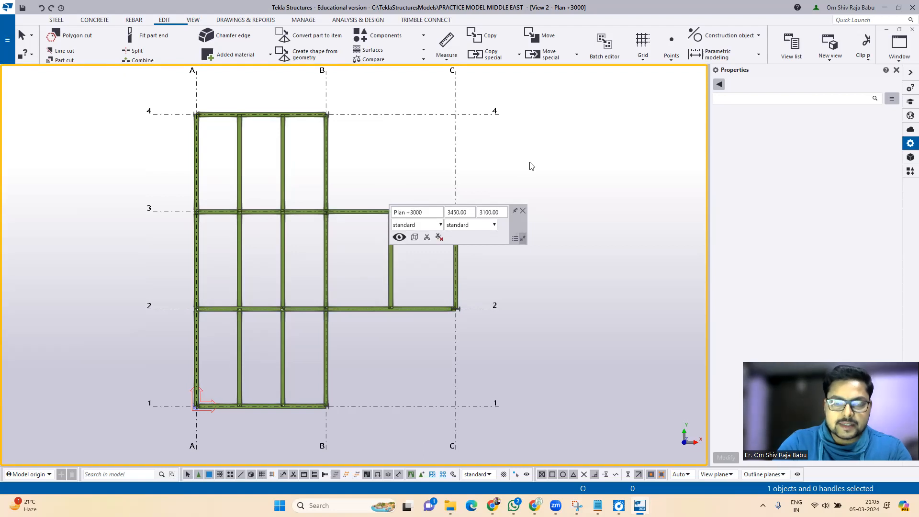
# Step: Toggle the model to 3D and back to flat plan view with Ctrl+P
pyautogui.hotkey('ctrl', 'p')
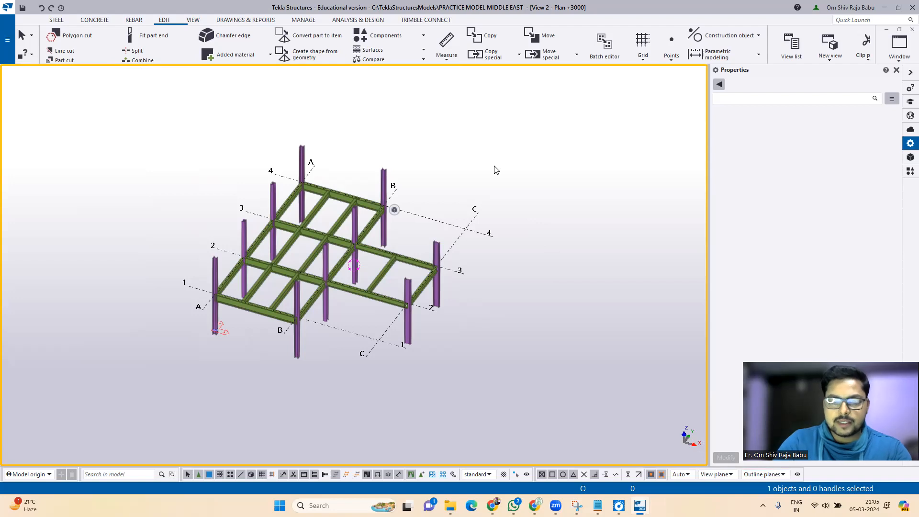
pyautogui.hotkey('ctrl', 'p')
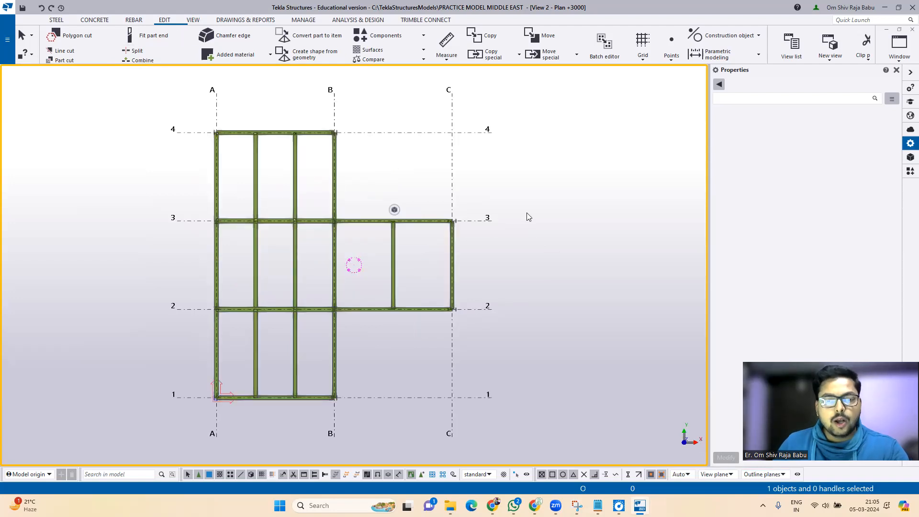
pyautogui.click(504, 477)
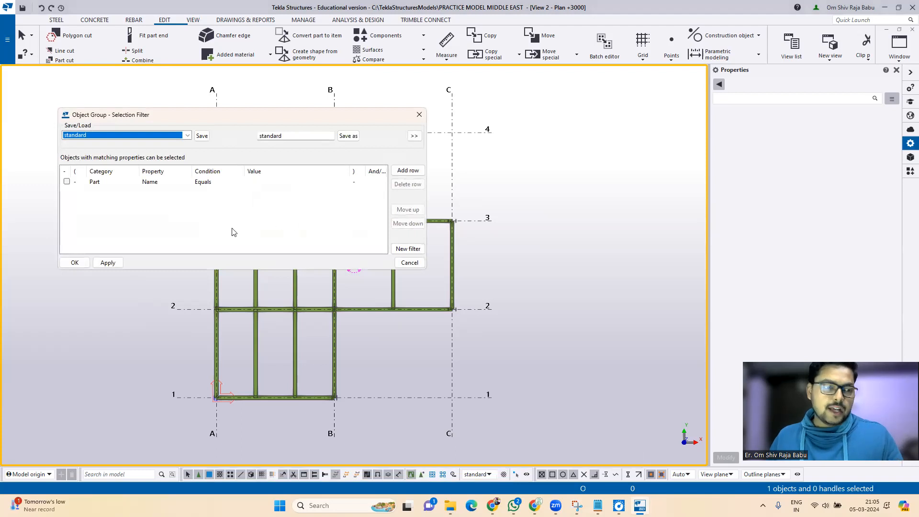
# Step: Activate the saved Steel-beams selection filter and box-select the 16 beams between grids A and B
pyautogui.click(187, 136)
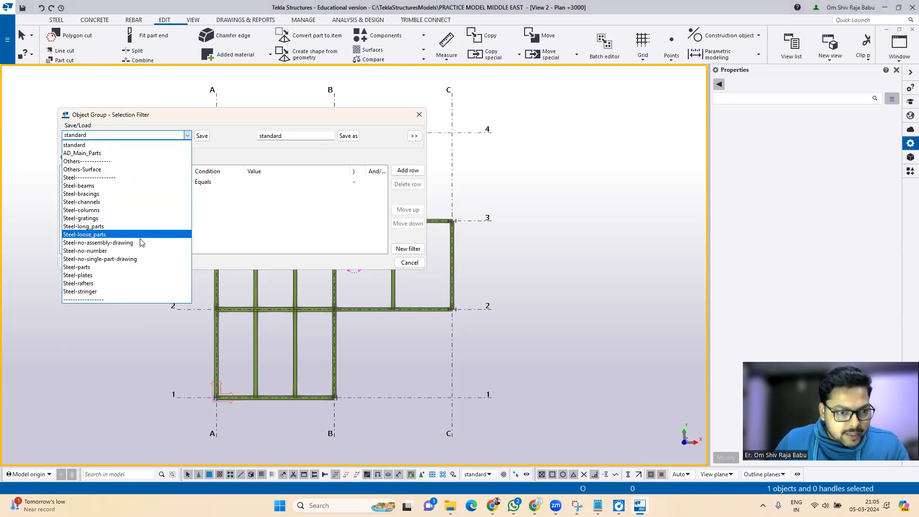
pyautogui.click(94, 187)
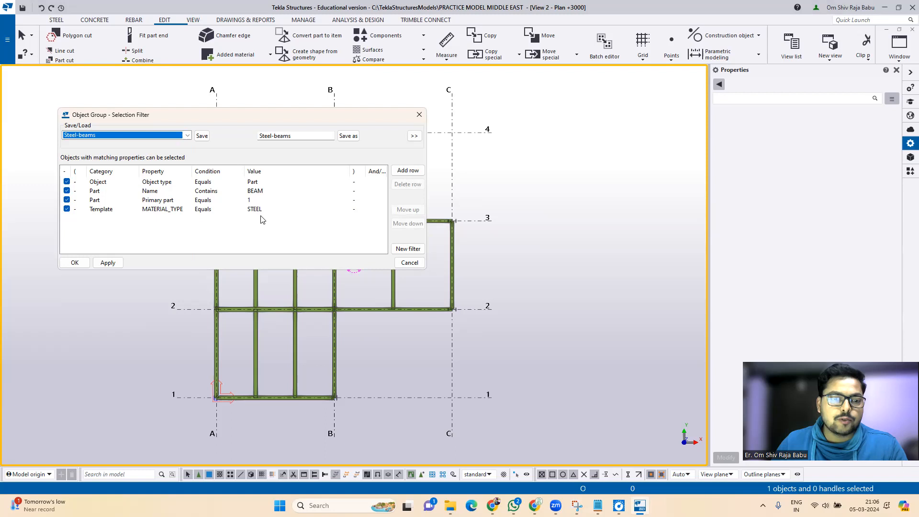
pyautogui.click(120, 262)
pyautogui.click(75, 263)
pyautogui.moveTo(200, 121); pyautogui.dragTo(364, 418)
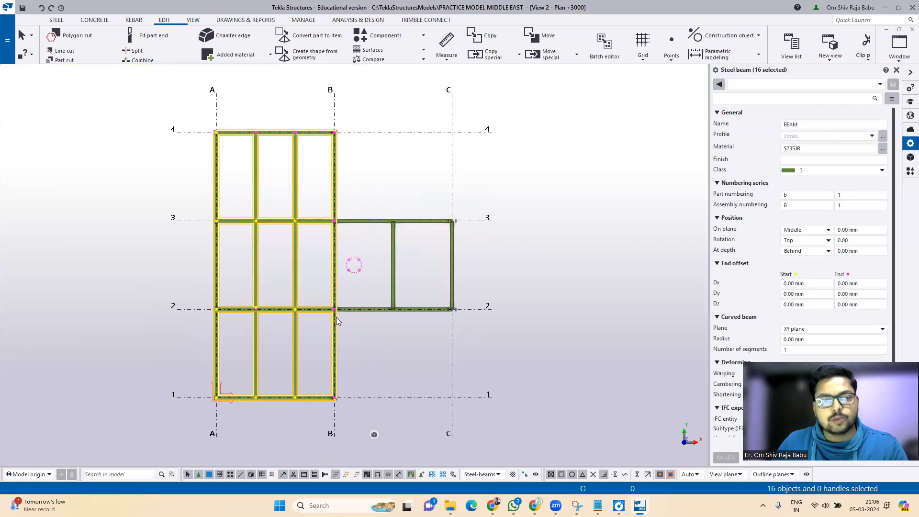
pyautogui.hotkey('ctrl', 'p')
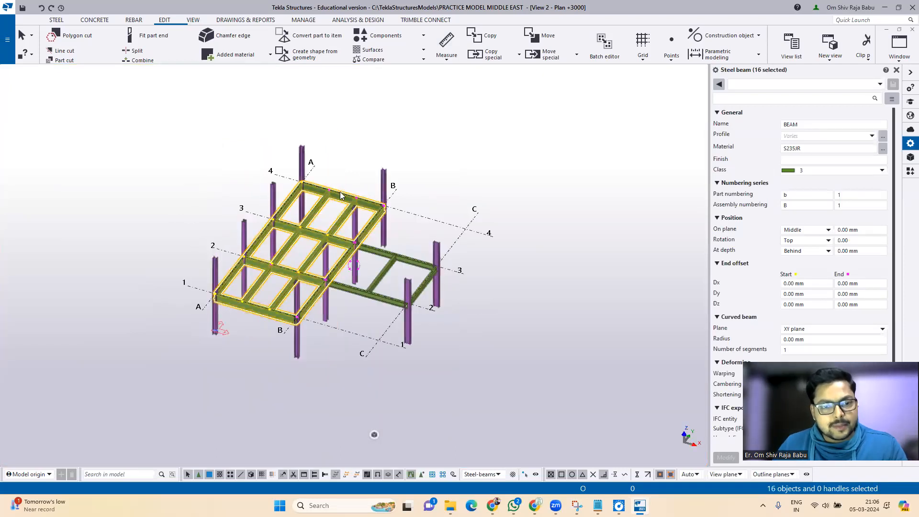
# Step: Copy the selected A–B beams 3000 mm upward with Copy special > Linear dZ 3000
pyautogui.rightClick(452, 160)
pyautogui.moveTo(517, 190)
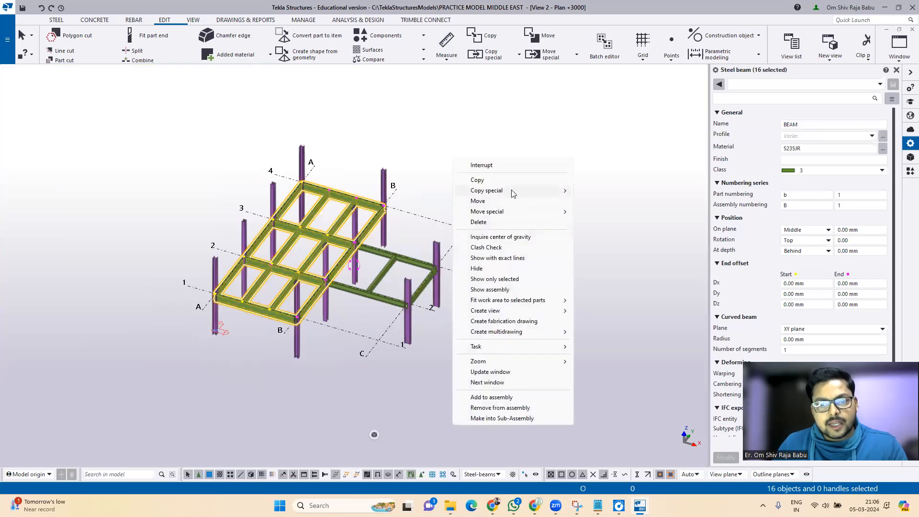
pyautogui.click(598, 191)
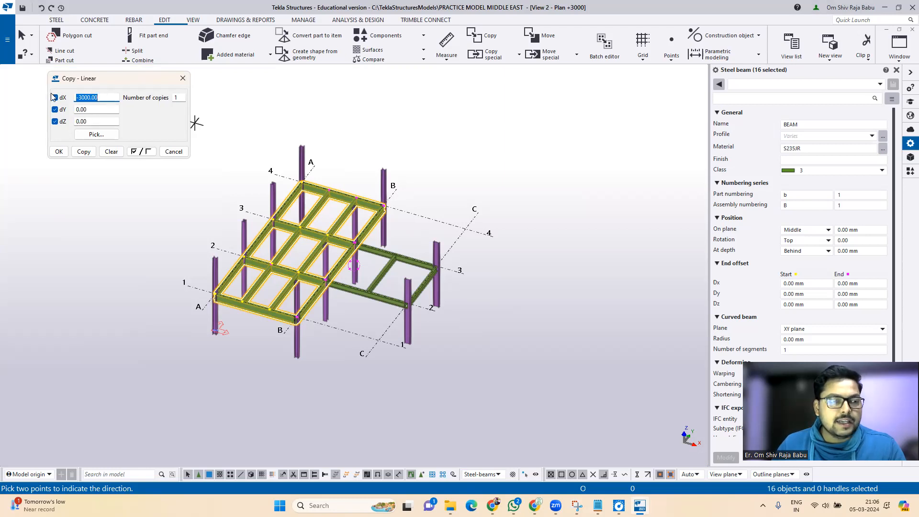
pyautogui.click(111, 152)
pyautogui.moveTo(95, 121); pyautogui.dragTo(74, 122)
pyautogui.write('3000')
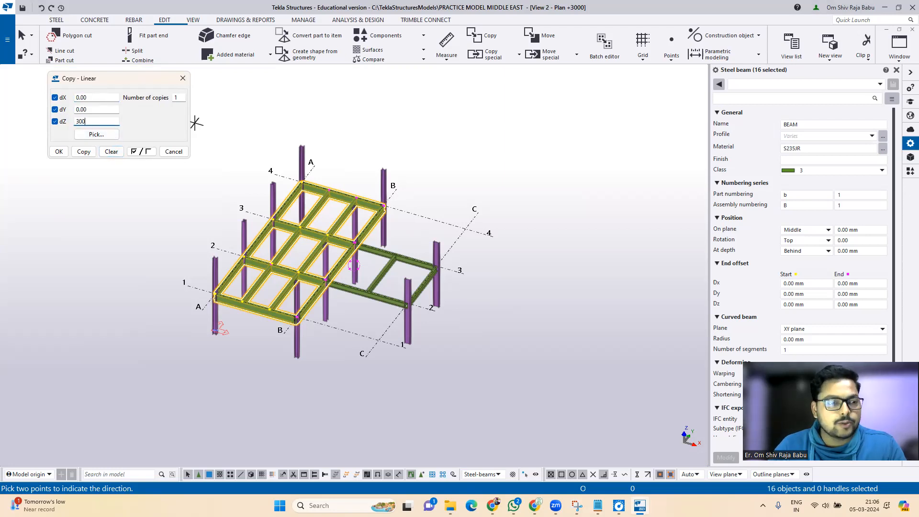
pyautogui.click(82, 153)
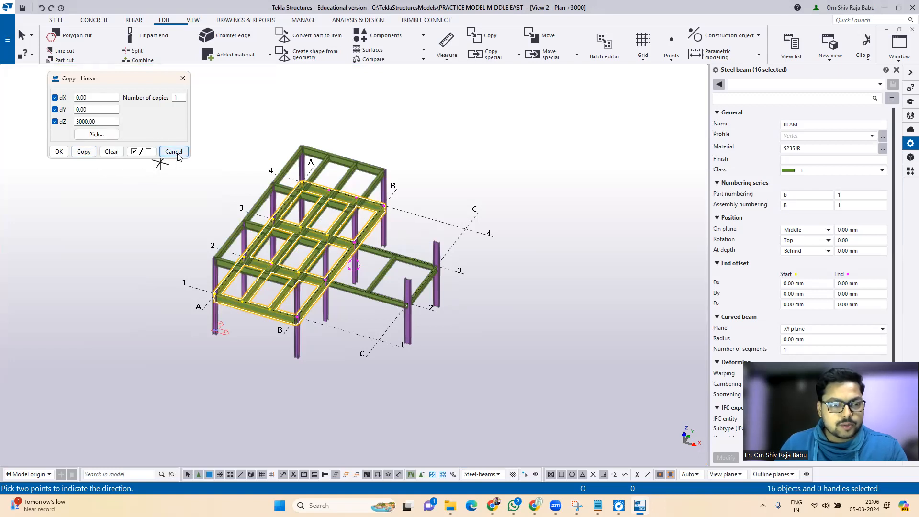
pyautogui.click(173, 152)
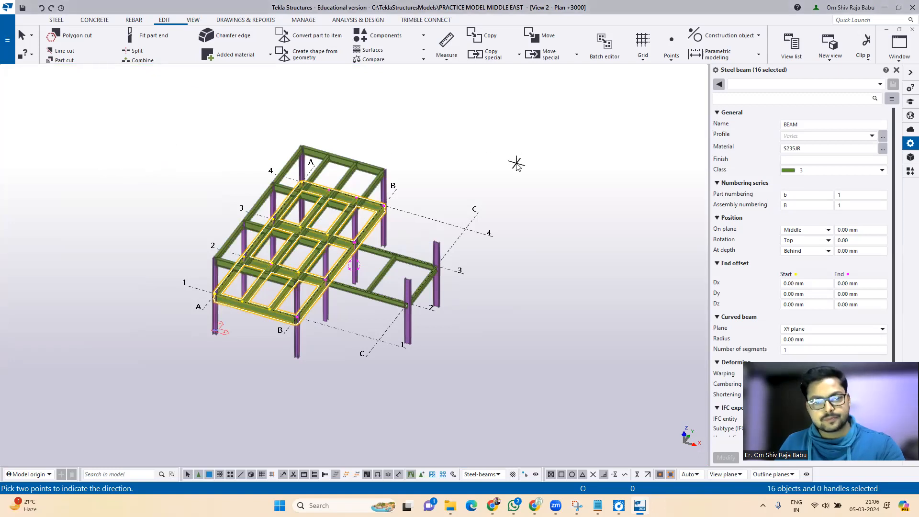
pyautogui.click(498, 173)
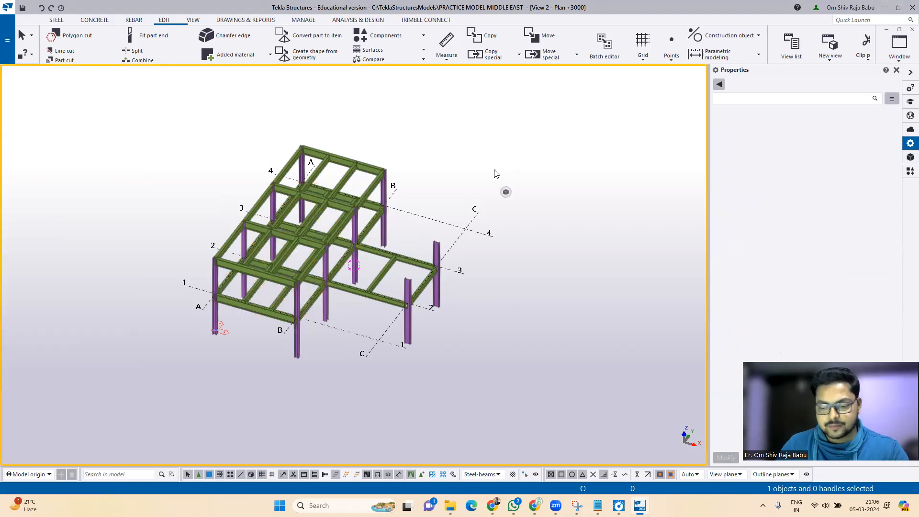
pyautogui.press('Down')
pyautogui.press('Up')
pyautogui.press('Up')
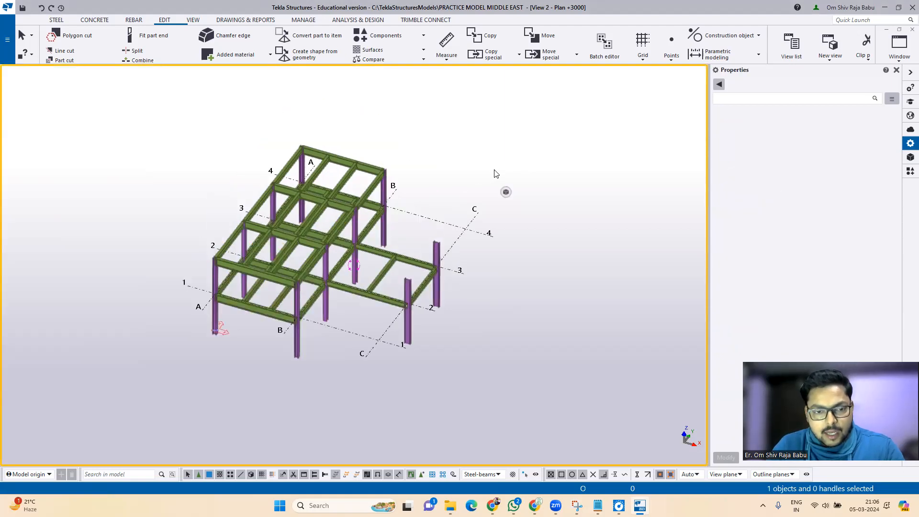
# Step: Switch to View 1 - 3d, then orbit and zoom to a low side angle of the two-storey frame
pyautogui.keyDown('ctrl'); pyautogui.moveTo(419, 261); pyautogui.dragTo(411, 235, button='middle'); pyautogui.keyUp('ctrl')
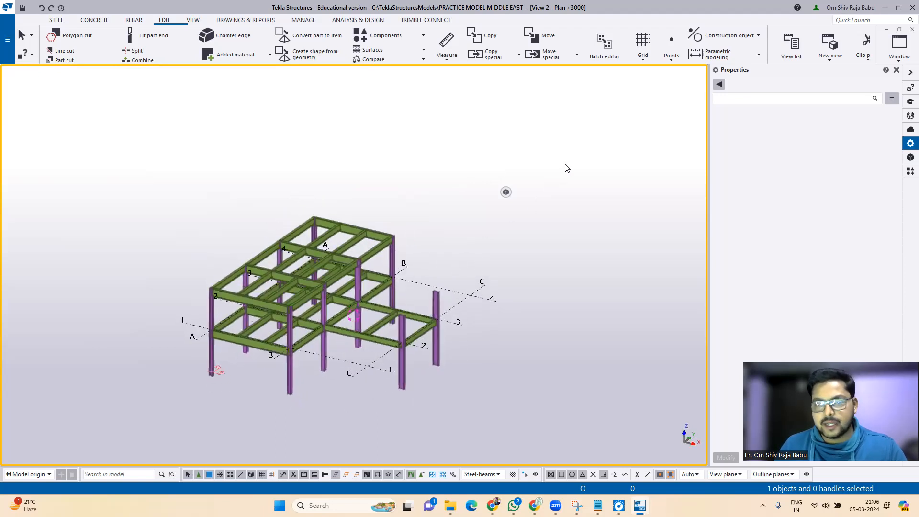
pyautogui.click(901, 57)
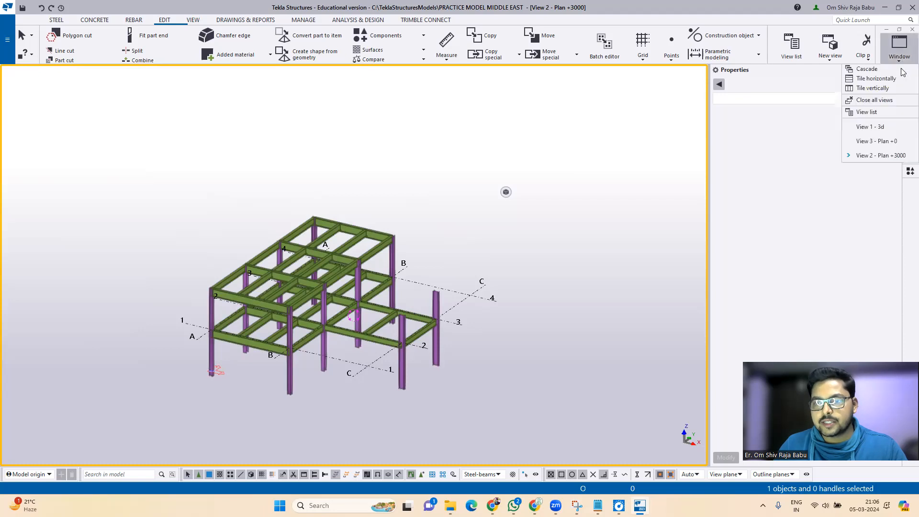
pyautogui.click(865, 127)
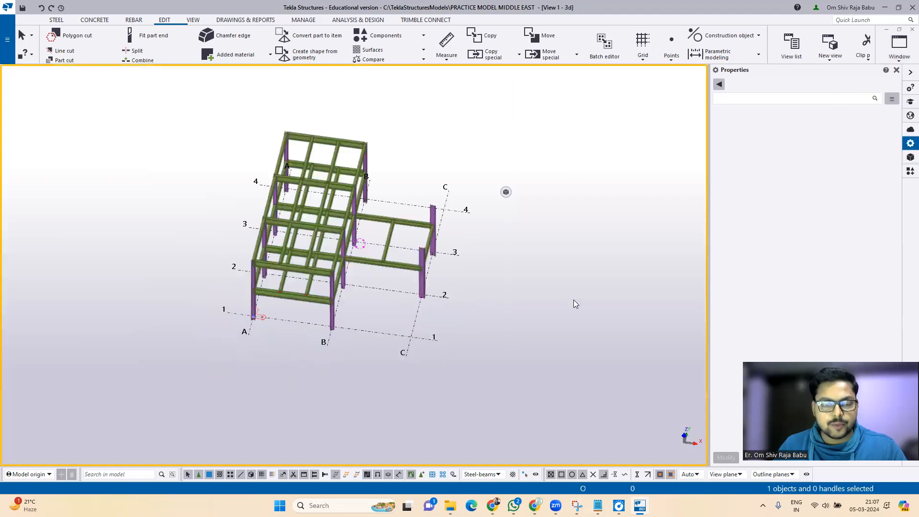
pyautogui.keyDown('ctrl'); pyautogui.moveTo(506, 300); pyautogui.dragTo(433, 248, button='middle'); pyautogui.keyUp('ctrl')
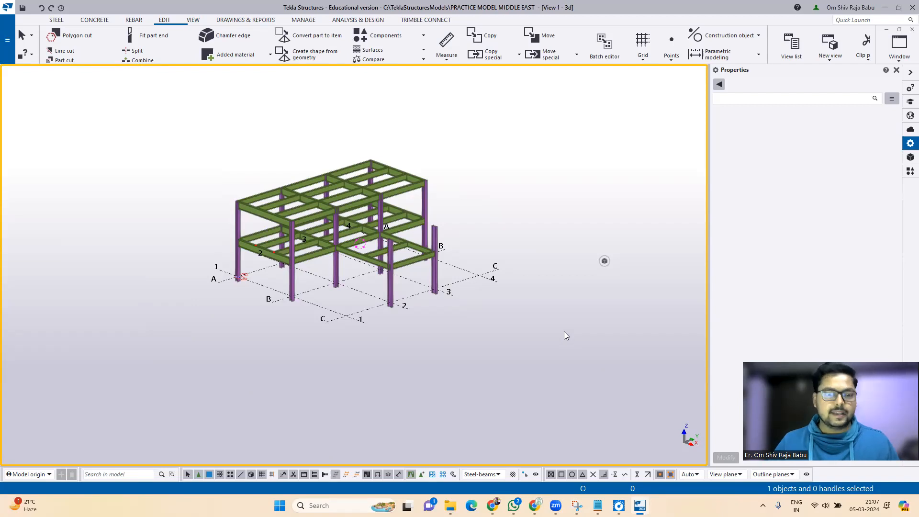
pyautogui.scroll(4, 287, 163)
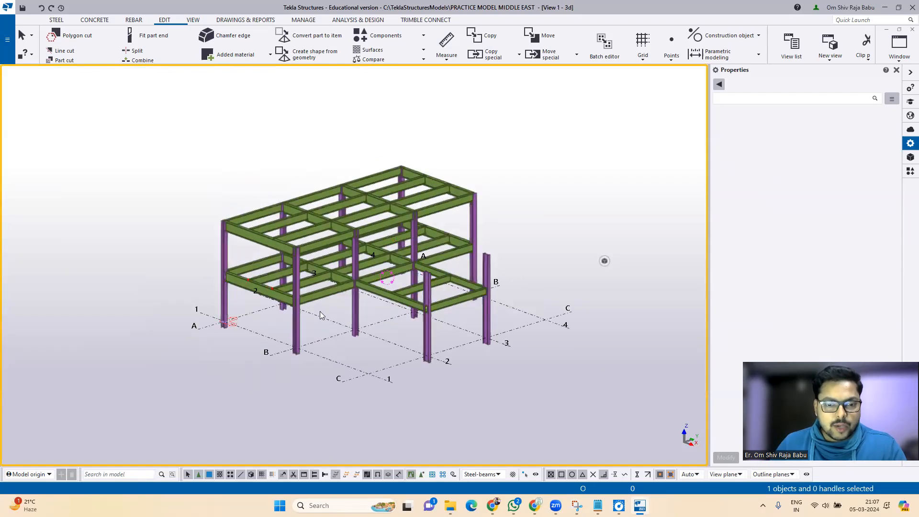
pyautogui.scroll(1, 373, 250)
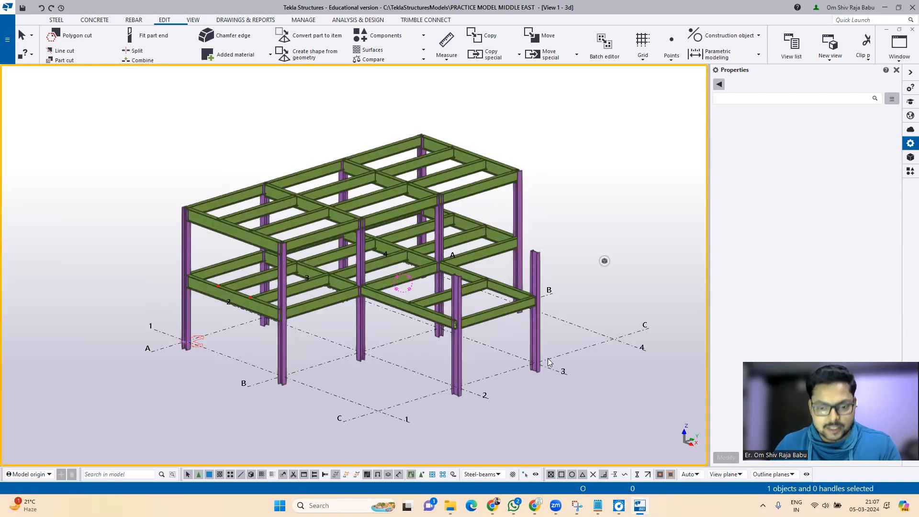
# Step: Enter a contact phone number in a new Notepad tab, enlarge it to 500%, then minimize Notepad
pyautogui.click(597, 505)
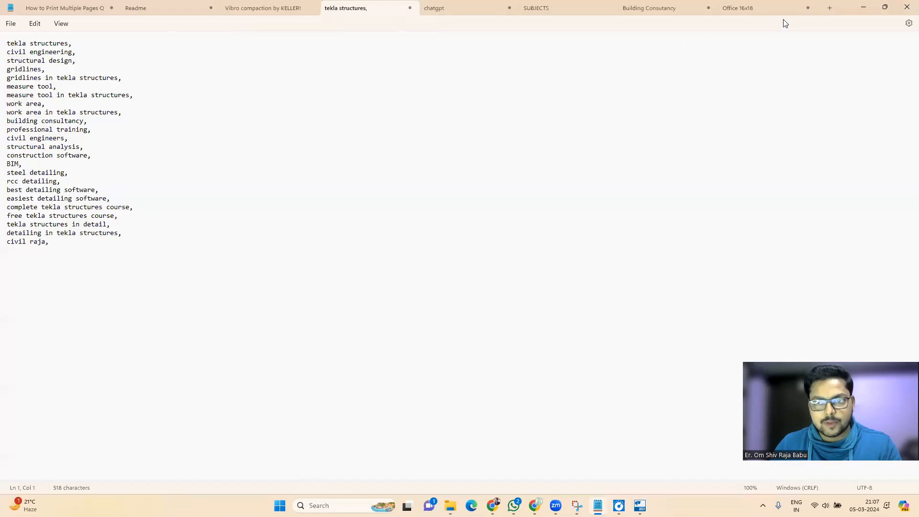
pyautogui.click(773, 7)
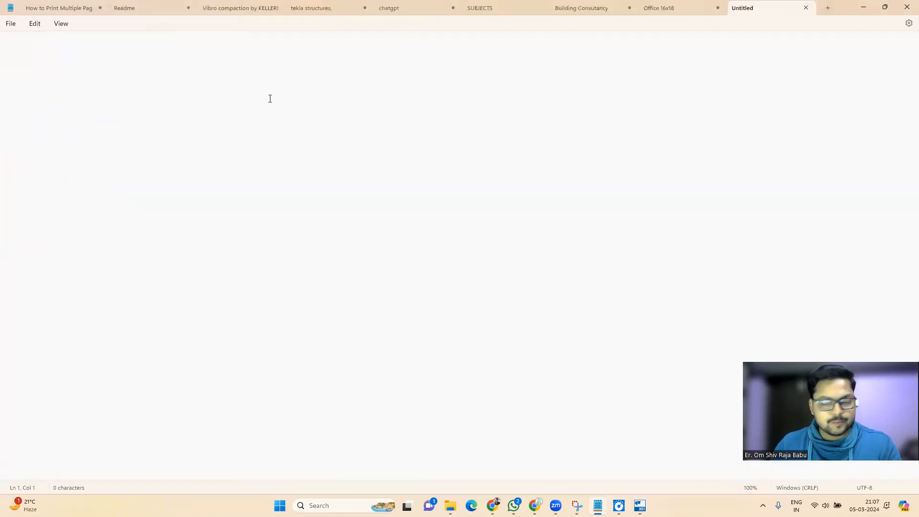
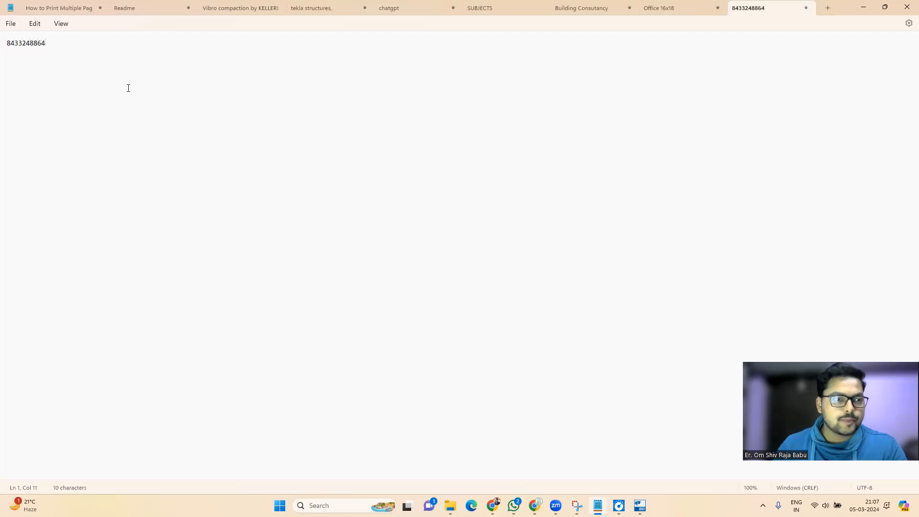
pyautogui.moveTo(47, 43); pyautogui.dragTo(1, 36)
pyautogui.keyDown('ctrl'); pyautogui.scroll(20, 10, 51); pyautogui.keyUp('ctrl')
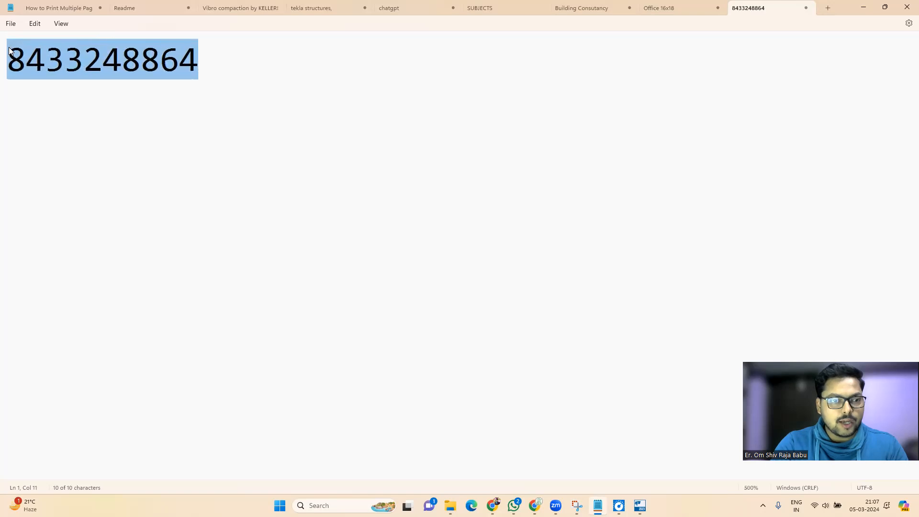
pyautogui.click(223, 101)
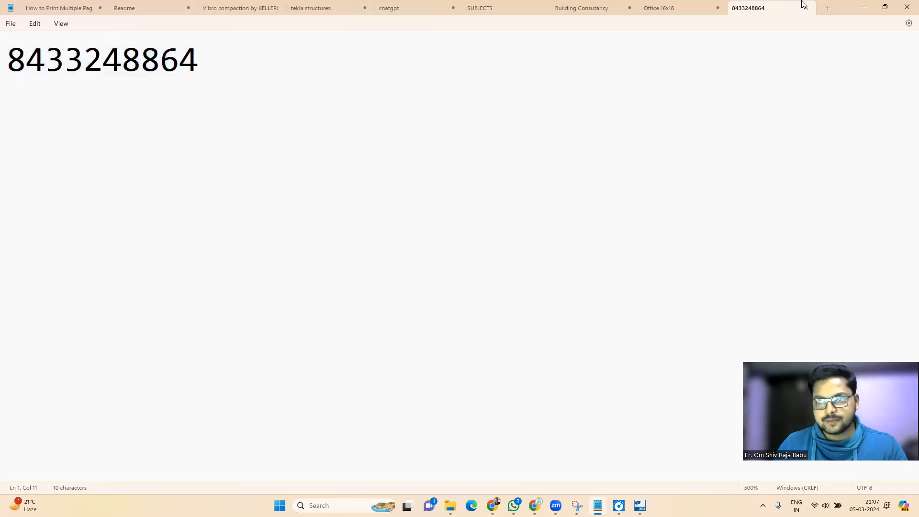
pyautogui.click(864, 8)
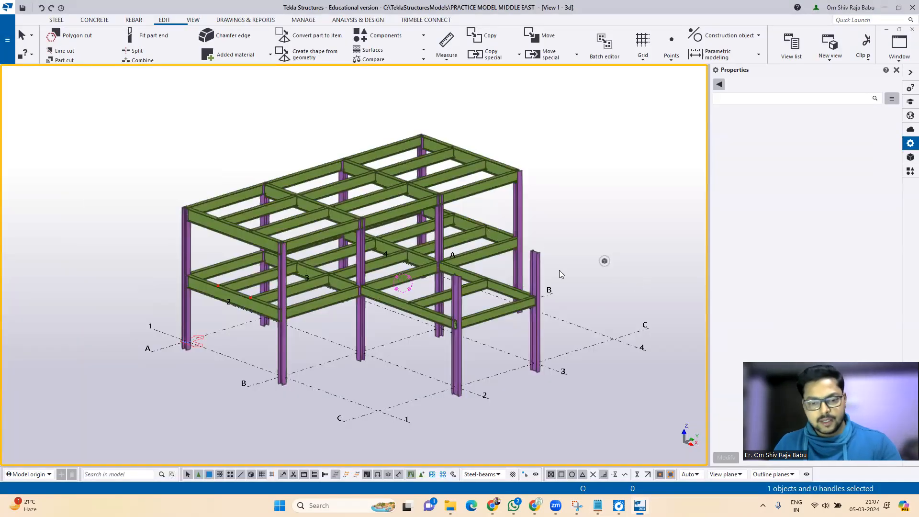